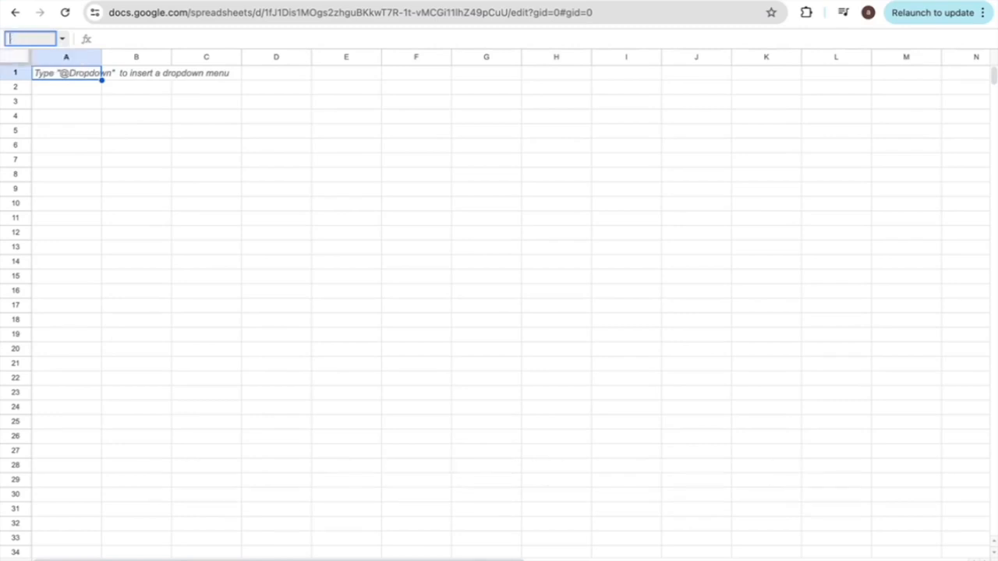
Resize columns A through Z to a width of 35 pixels
type("A")
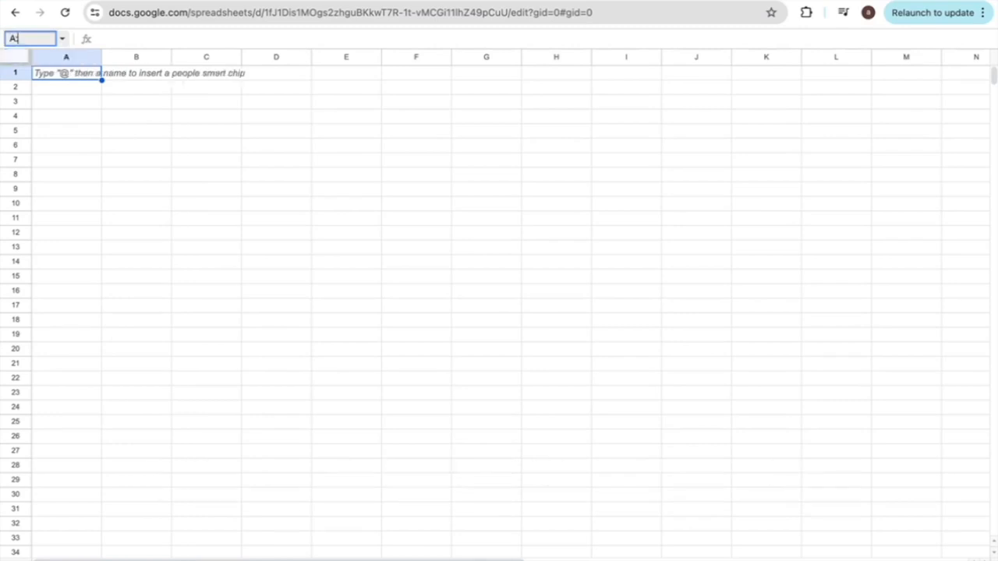
type(":Z")
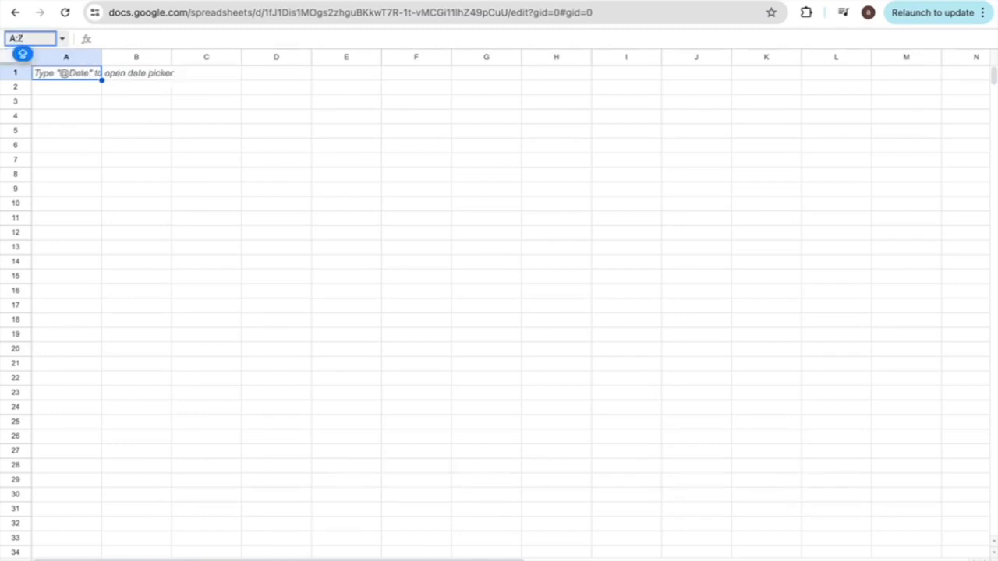
key("Return")
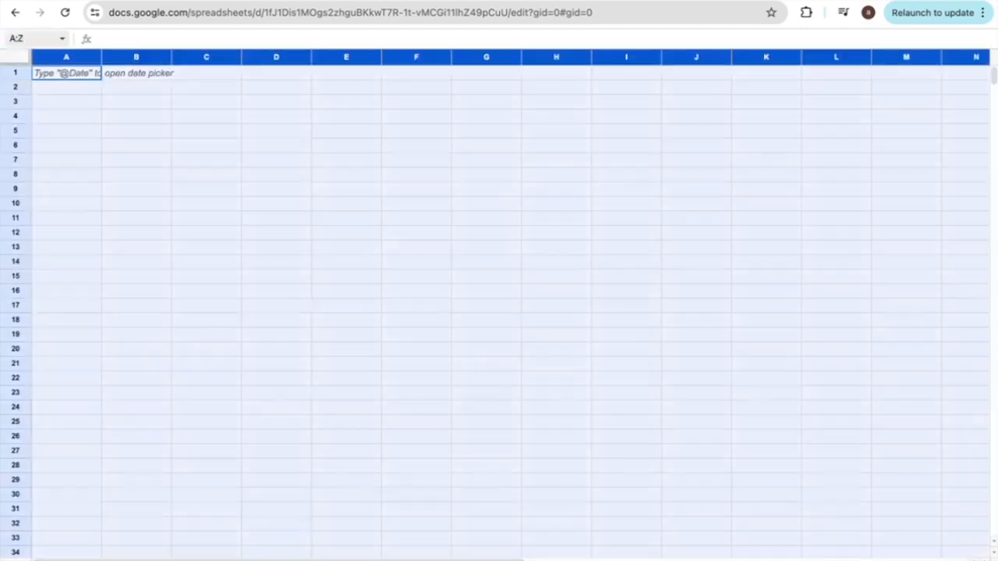
right_click(161, 79)
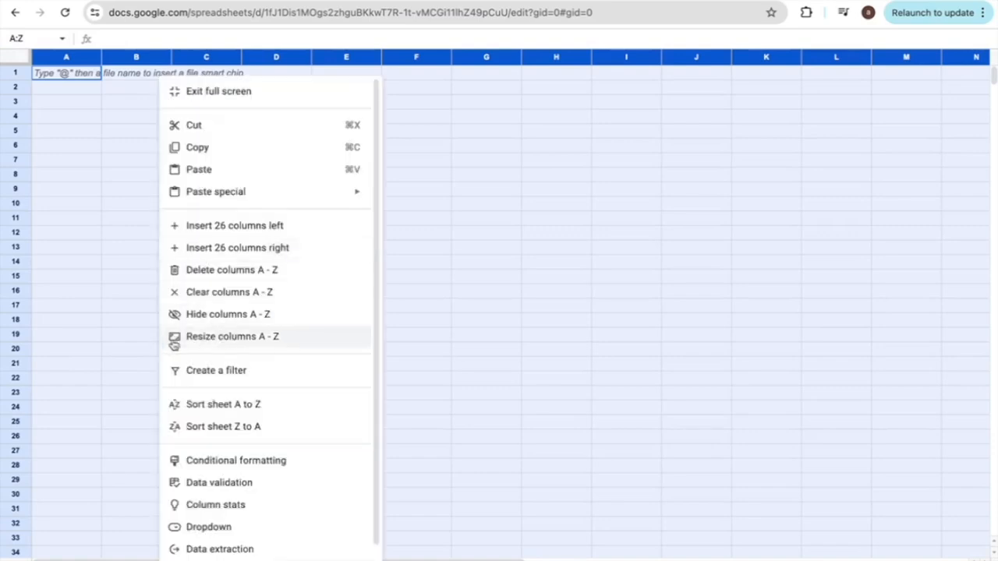
left_click(297, 340)
double_click(428, 304)
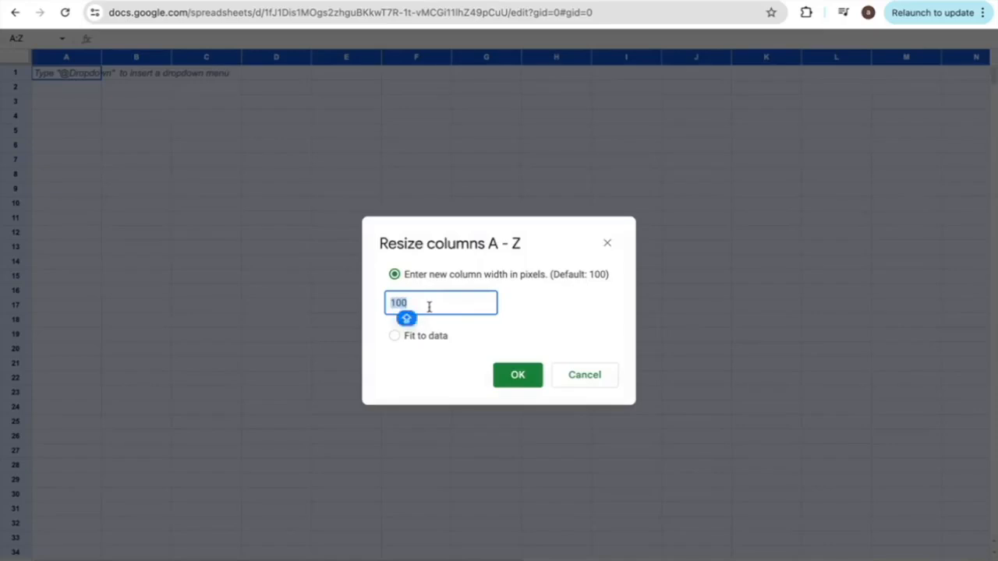
key("BackSpace")
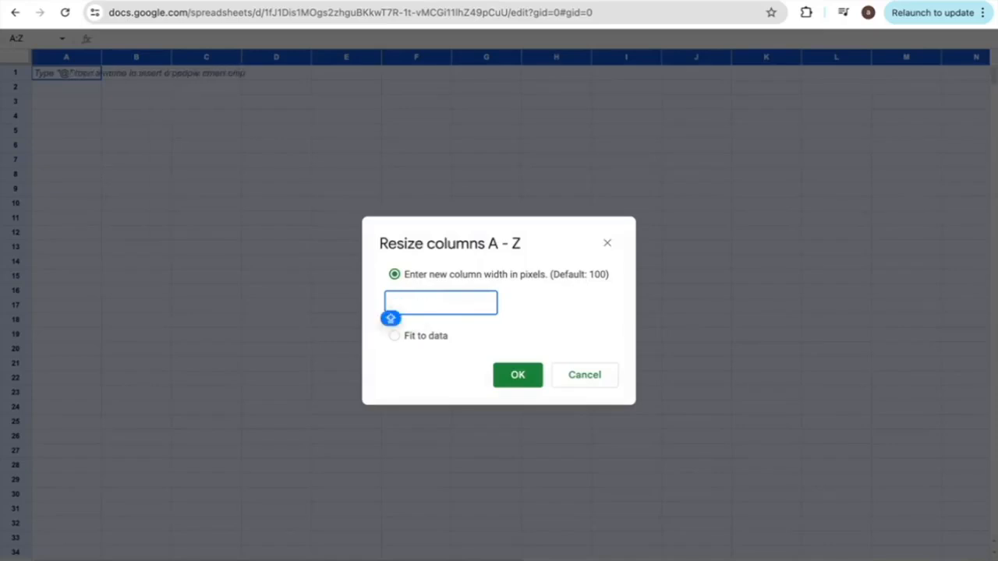
type("35")
key("Return")
Set the width of column B to 125 pixels
left_click(71, 57)
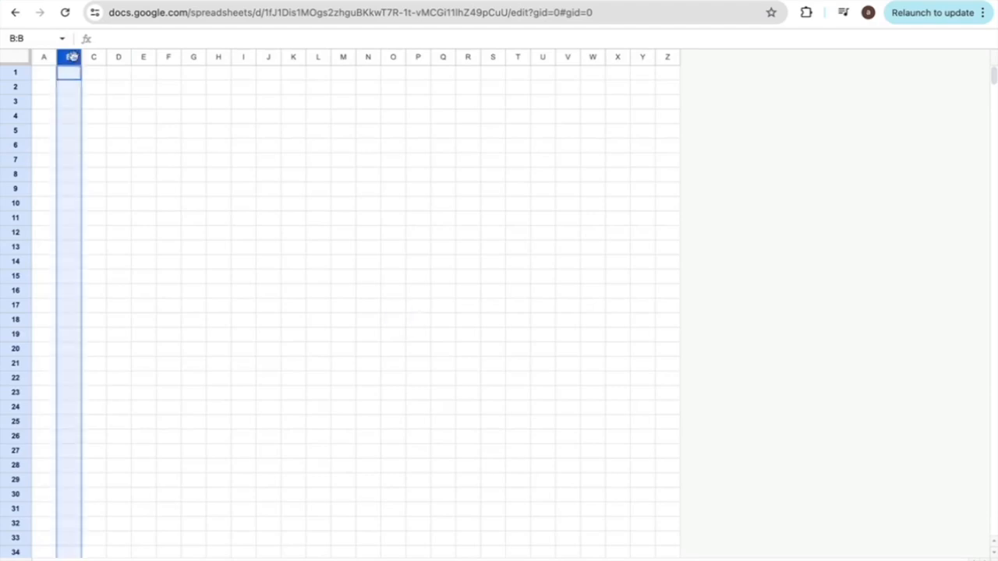
key("Caps_Lock")
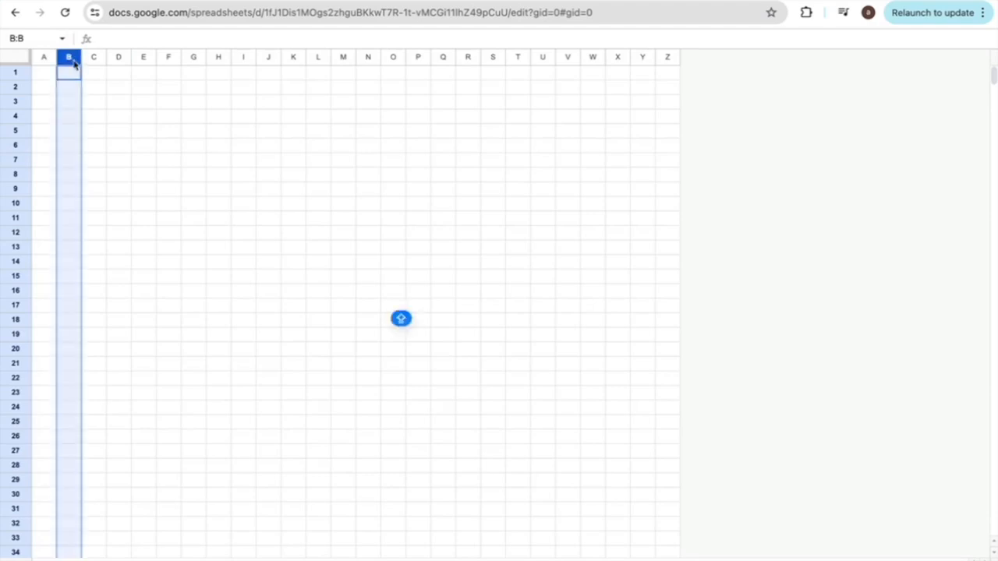
right_click(74, 64)
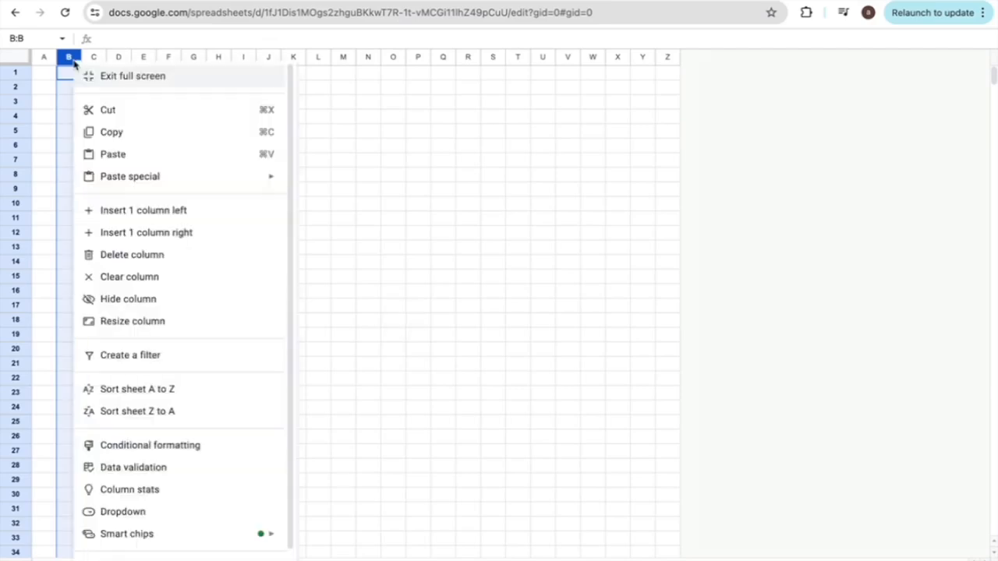
left_click(131, 326)
key("BackSpace")
type("1")
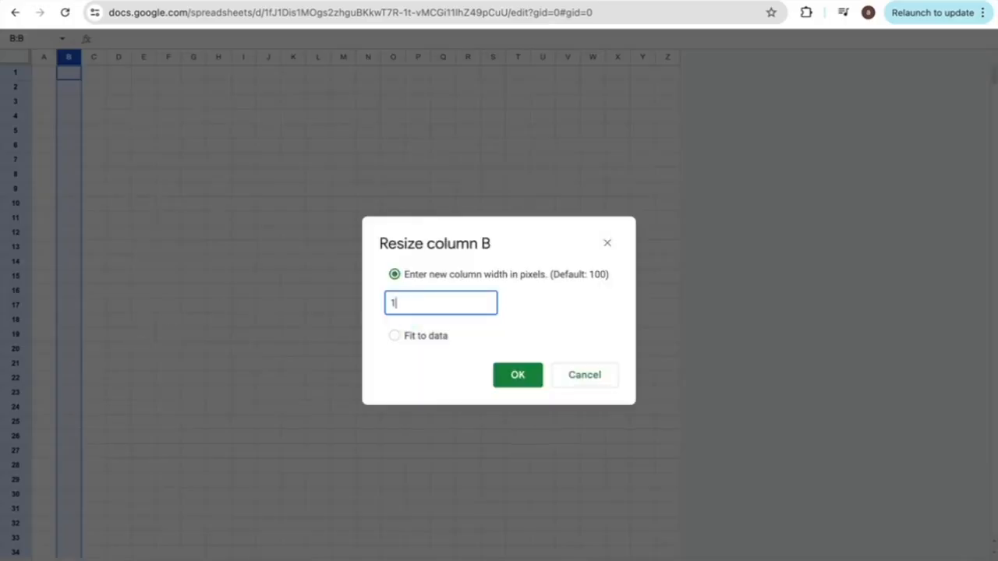
type("25")
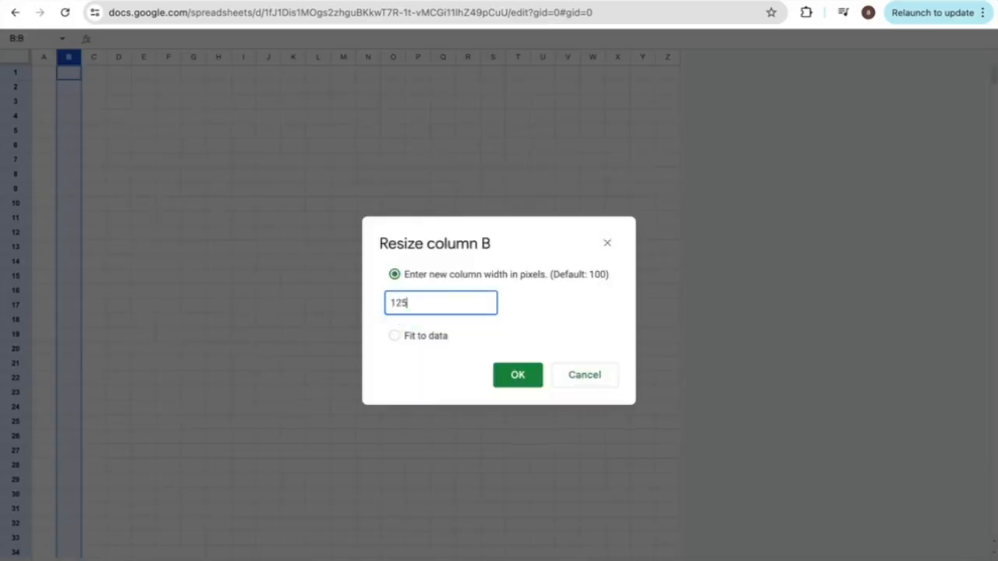
left_click(518, 380)
Resize columns C through E to a width of 80 pixels
left_click_drag(156, 57, 196, 85)
right_click(197, 92)
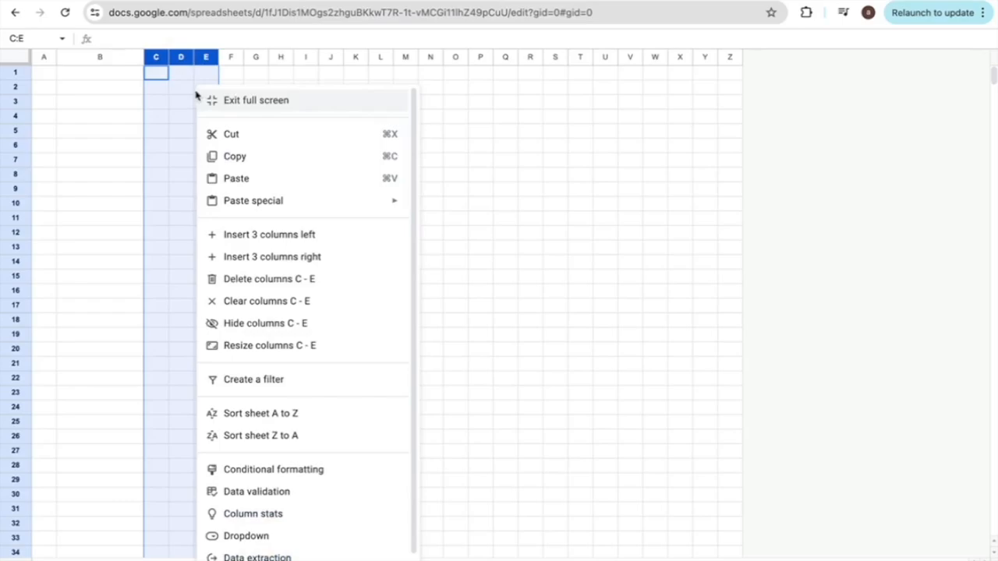
left_click(276, 347)
key("BackSpace")
type("80")
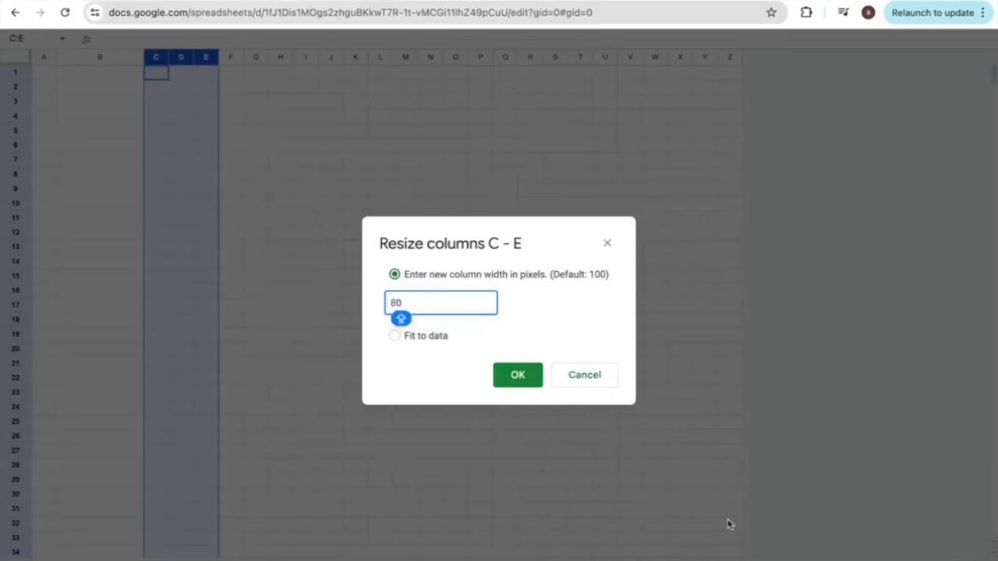
left_click(516, 377)
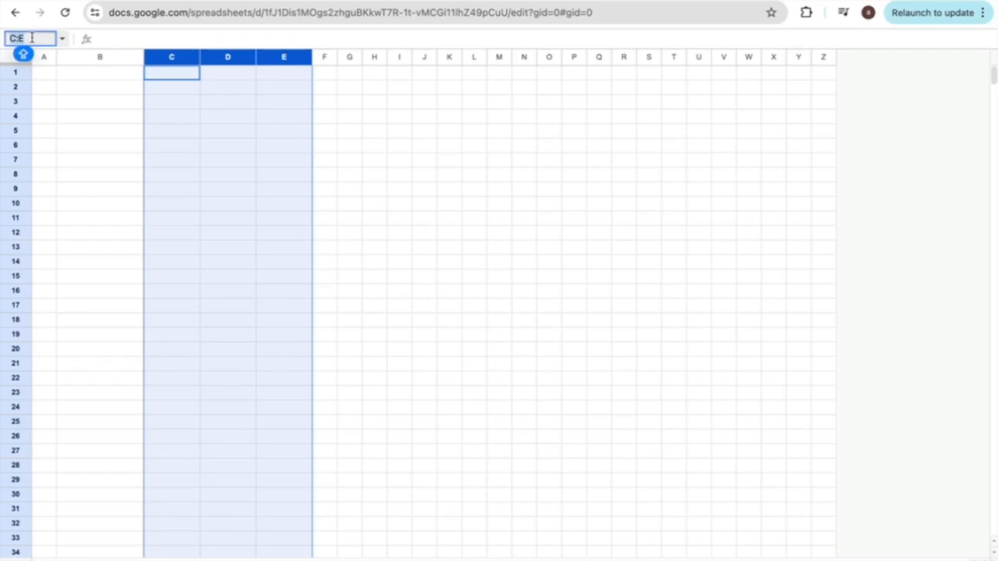
Set the height of rows 1 through 1000 to 30 pixels
key("BackSpace")
type("1")
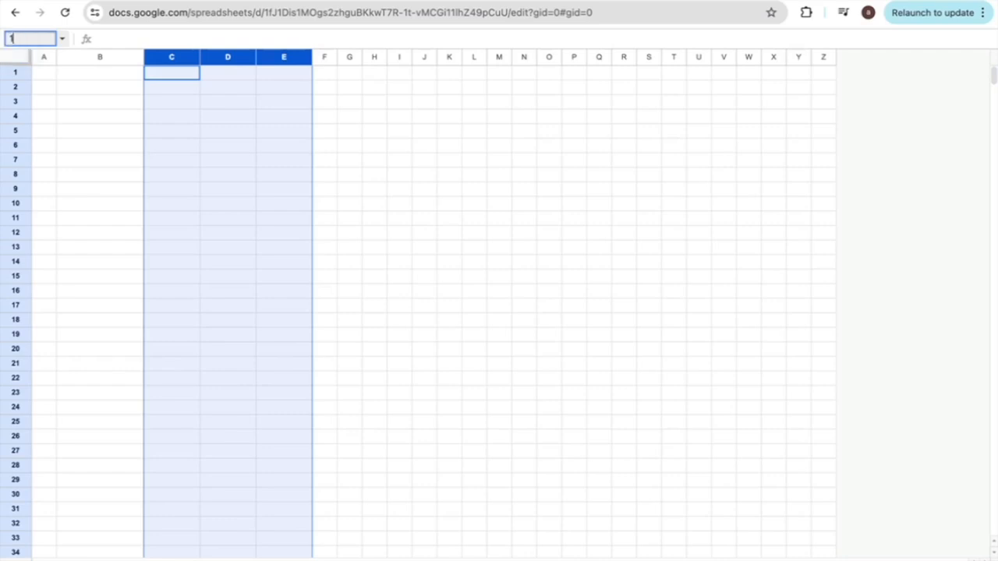
type(":1000")
key("Return")
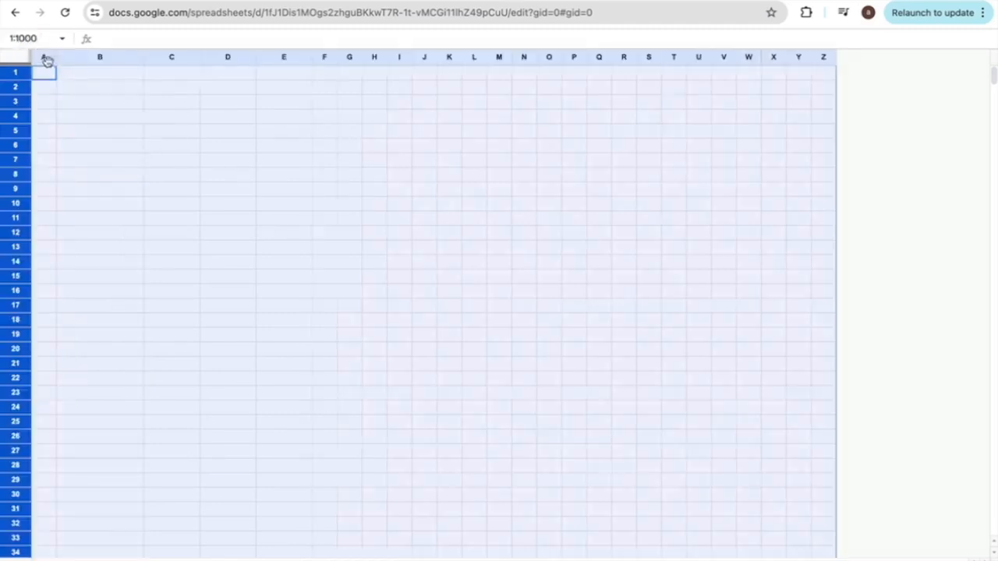
right_click(48, 65)
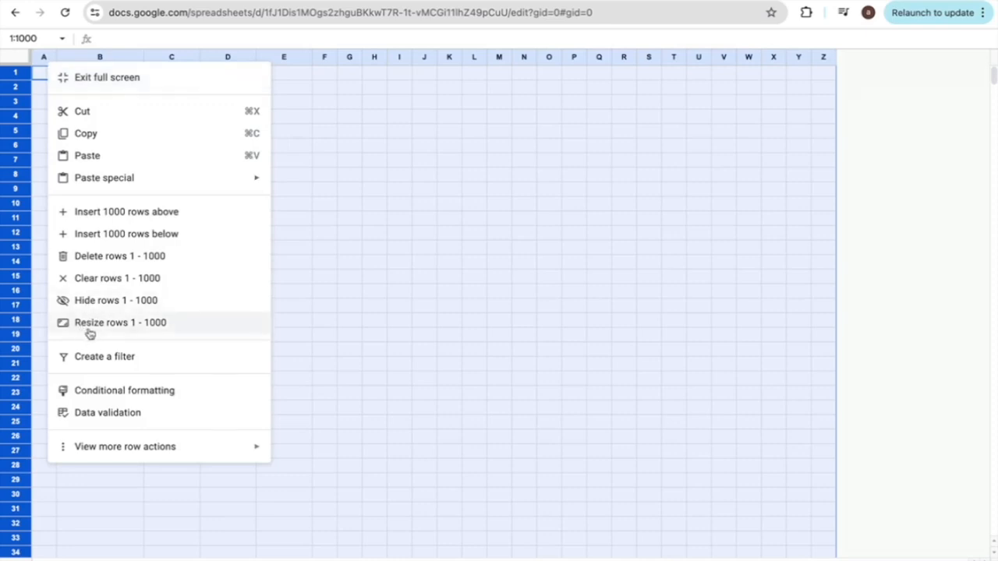
left_click(169, 324)
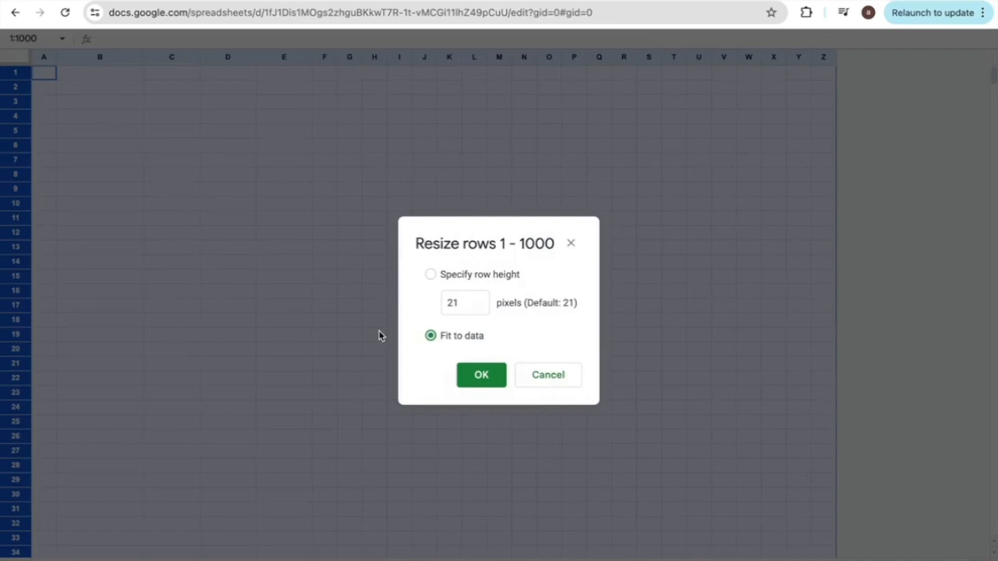
left_click(463, 306)
type("30")
left_click(482, 377)
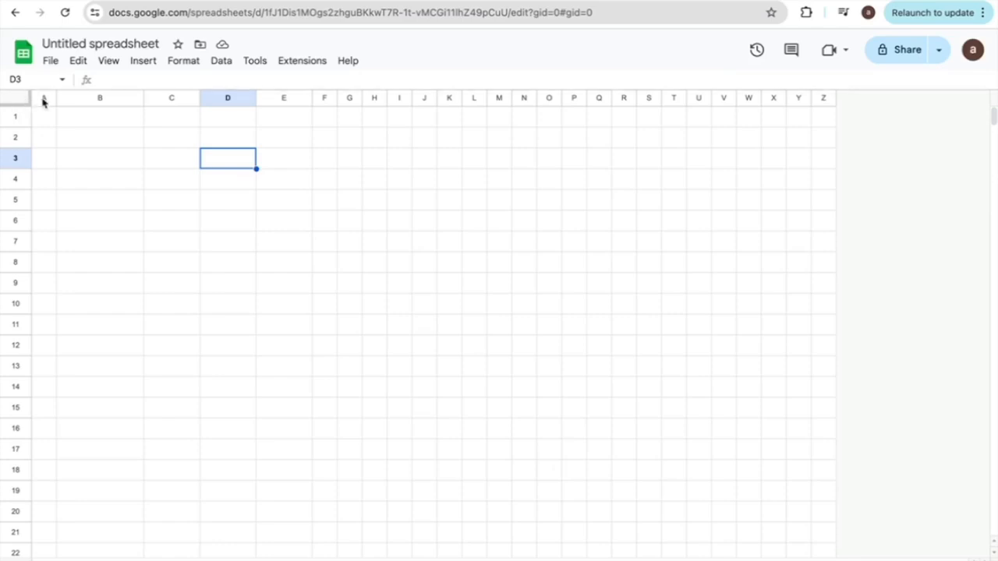
Set the font size of the whole sheet to 12
left_click(19, 97)
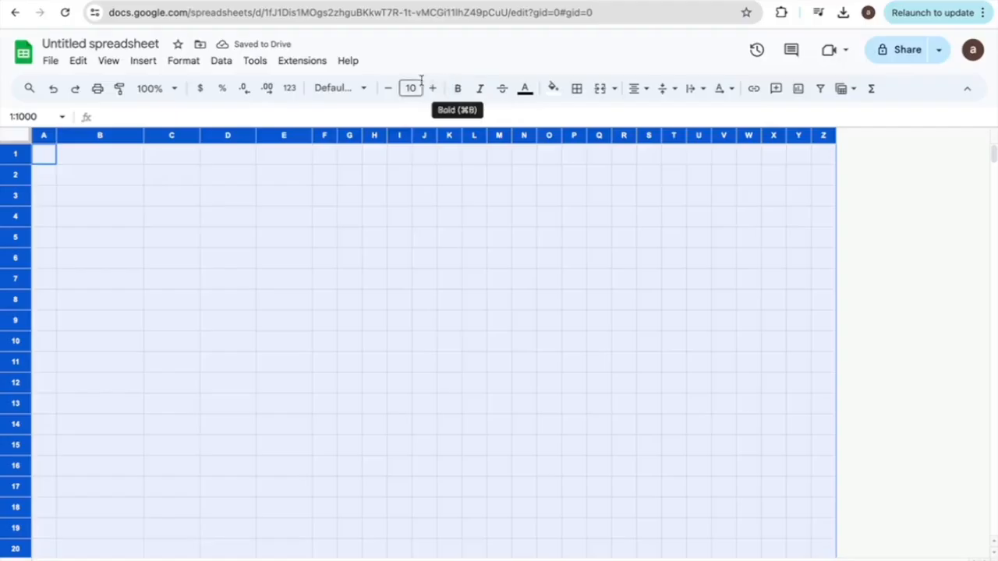
left_click(410, 88)
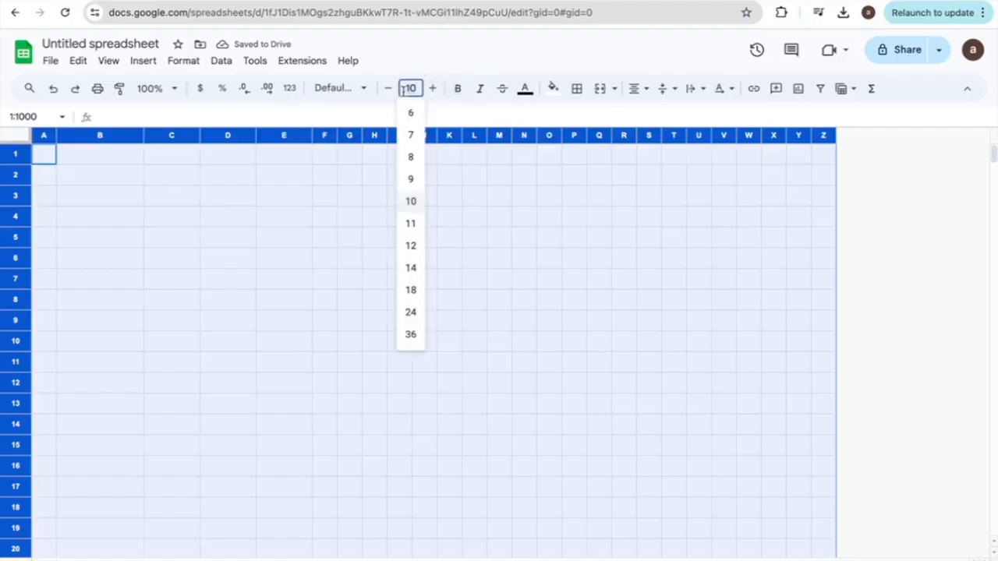
left_click(410, 247)
Centre the content of all cells in the sheet horizontally and align it to the middle vertically
left_click(637, 88)
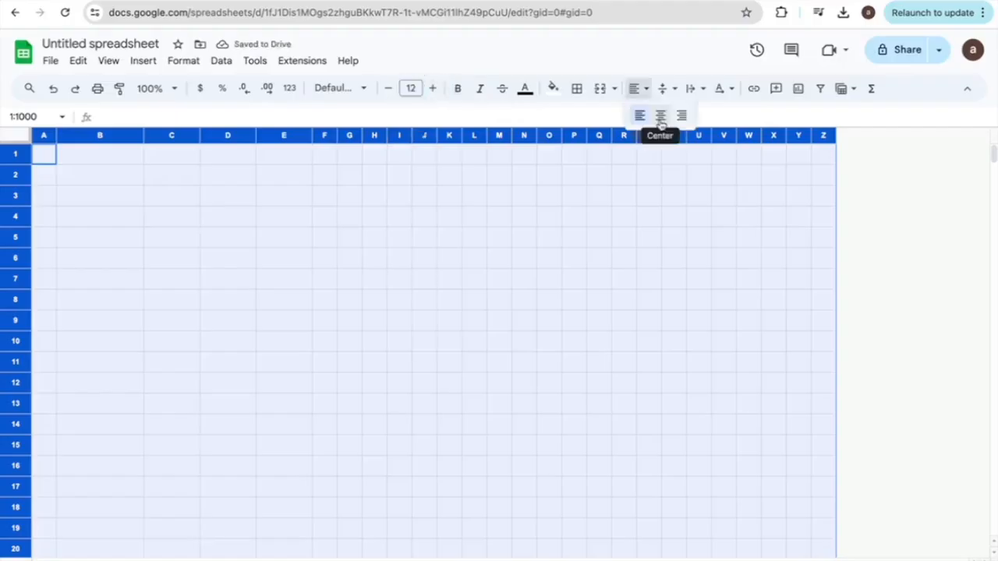
left_click(660, 121)
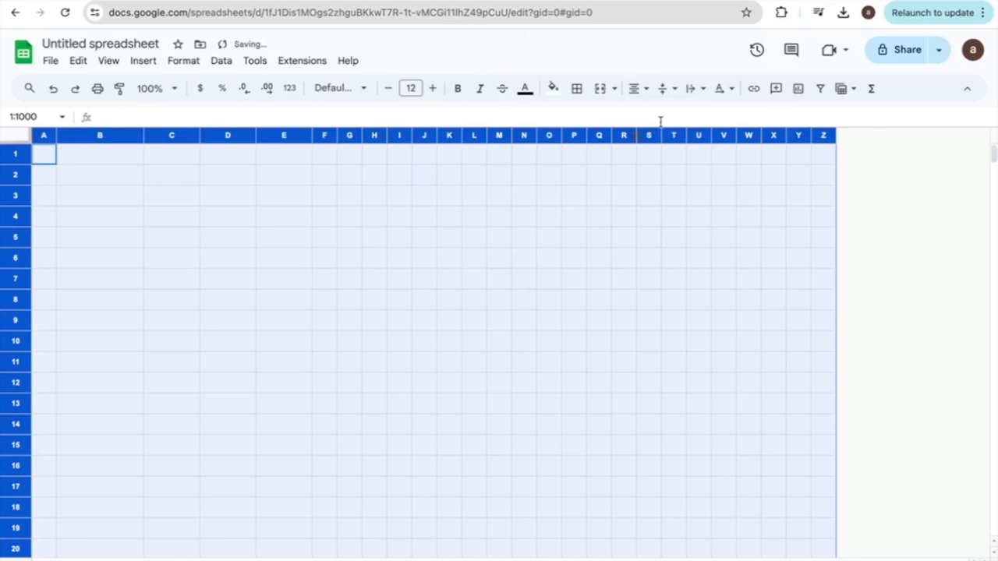
left_click(664, 89)
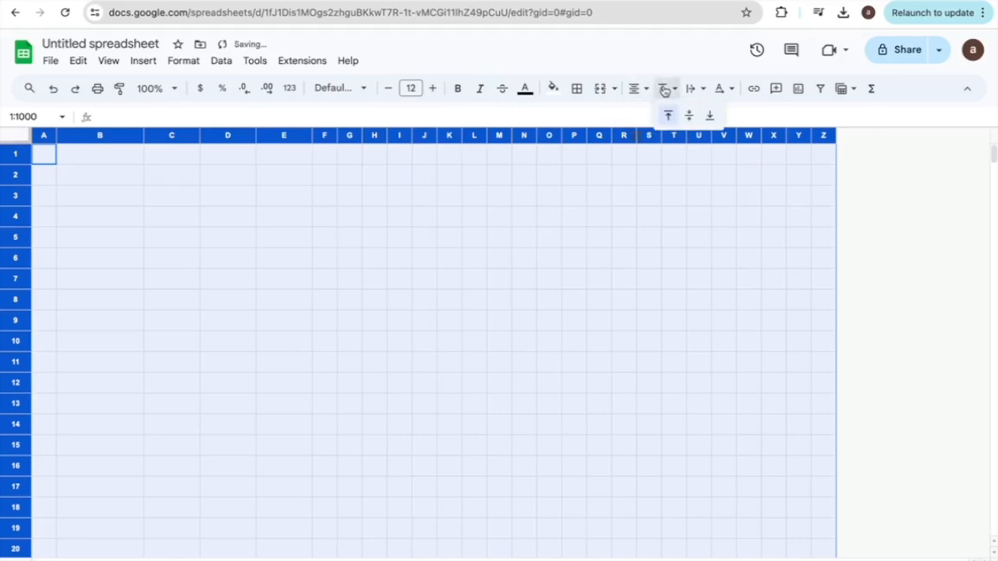
left_click(689, 120)
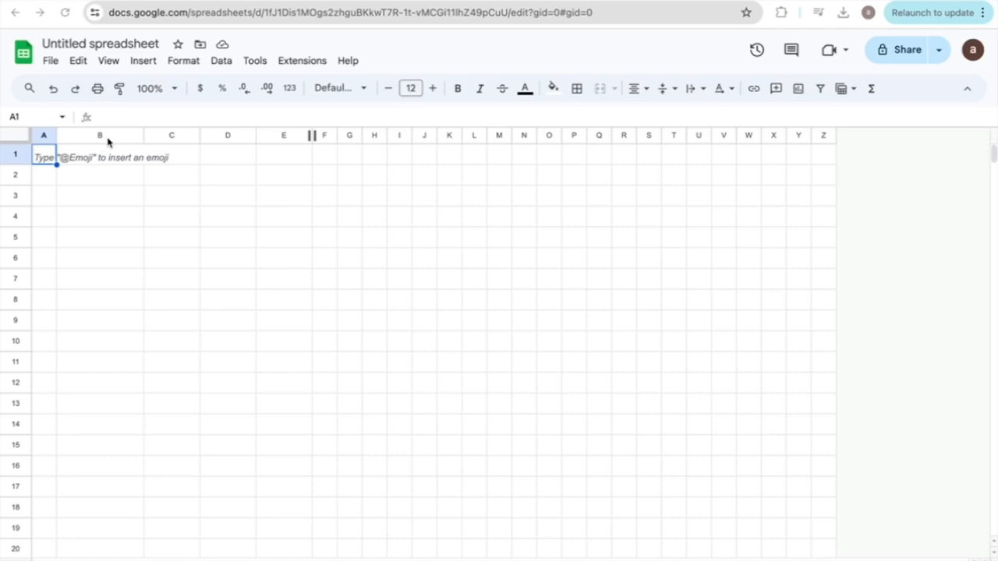
Left-align the content of column B
left_click(108, 136)
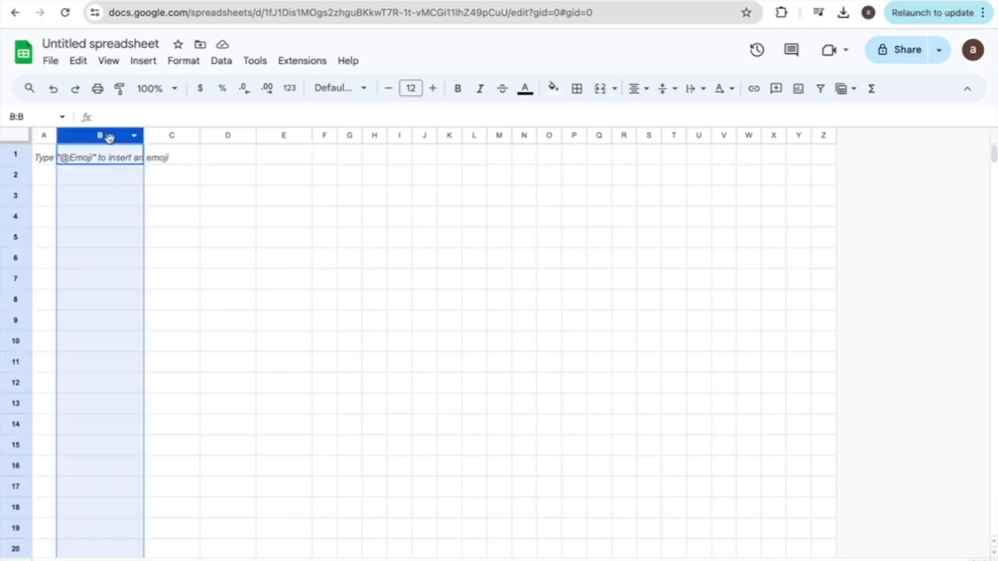
left_click(634, 88)
left_click(638, 118)
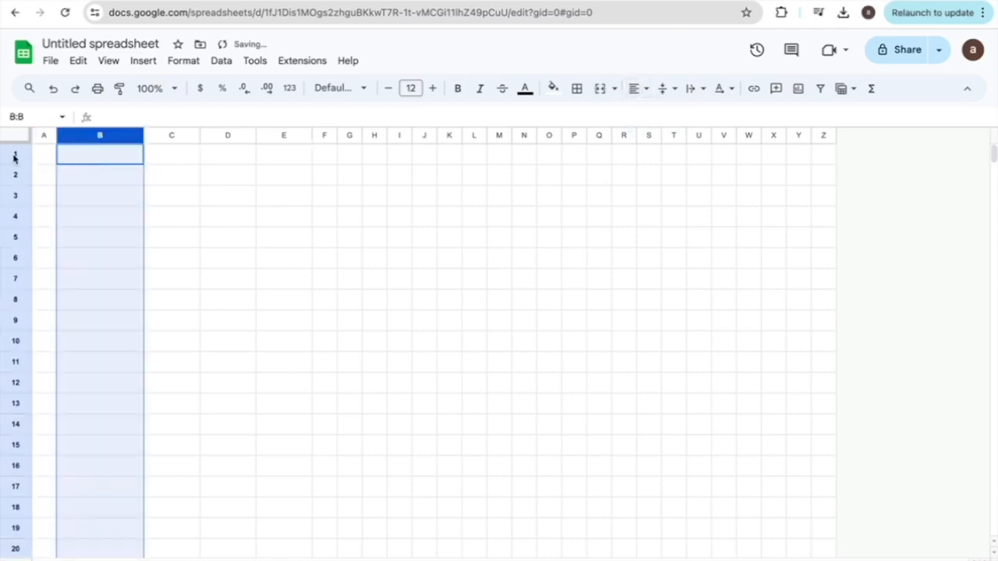
Set the height of row 1 to 60 pixels and its font size to 18
left_click(9, 159)
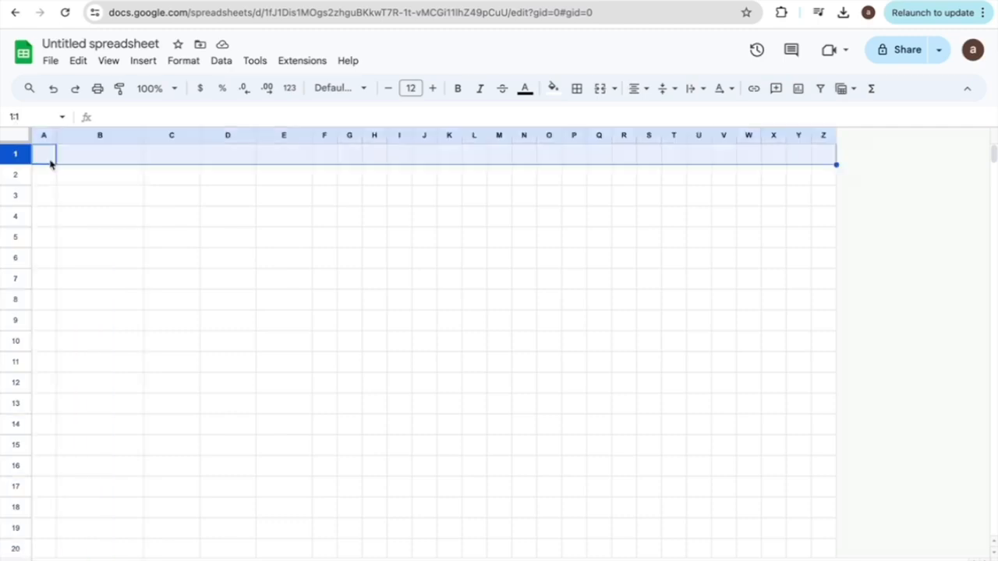
right_click(51, 162)
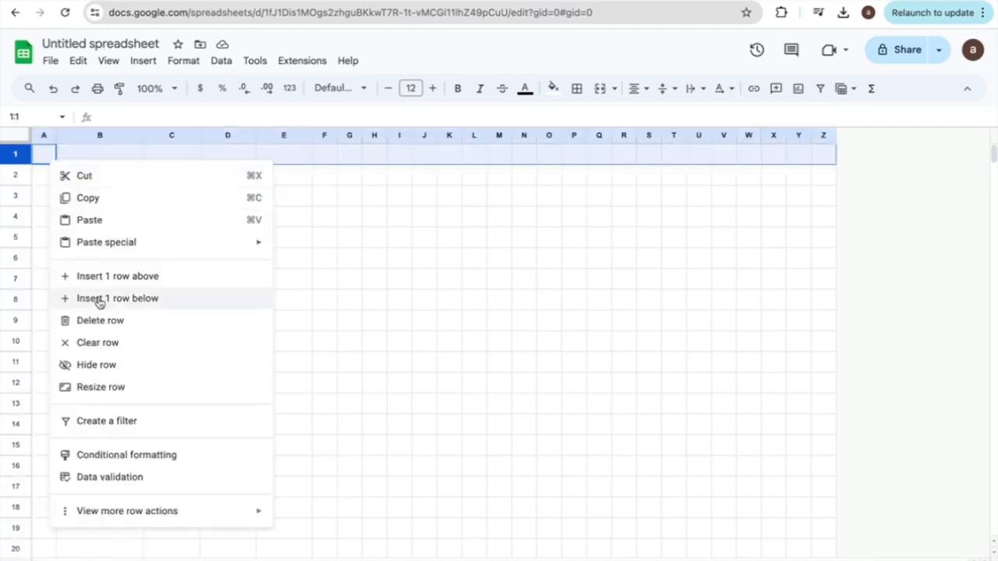
left_click(116, 387)
type("60")
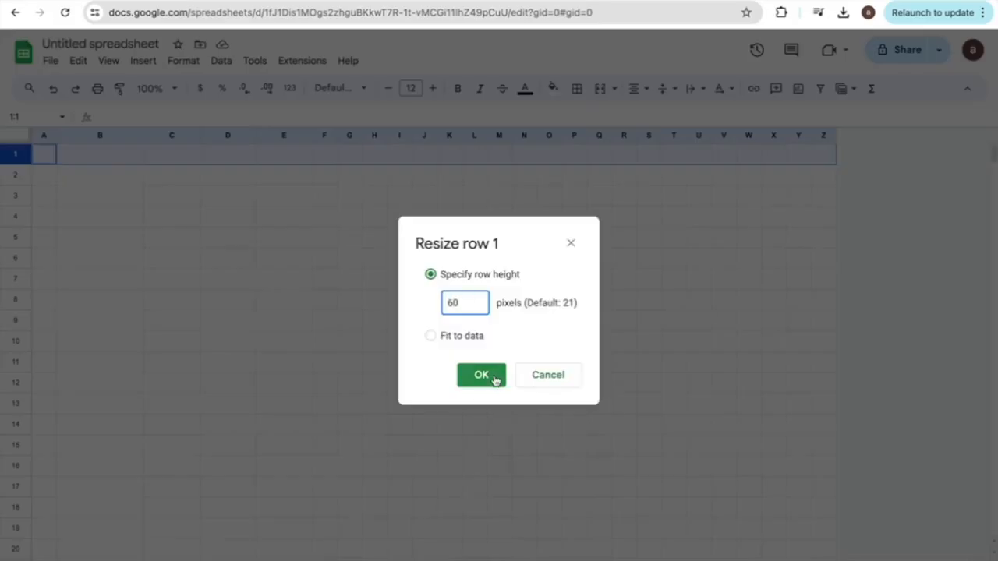
left_click(492, 378)
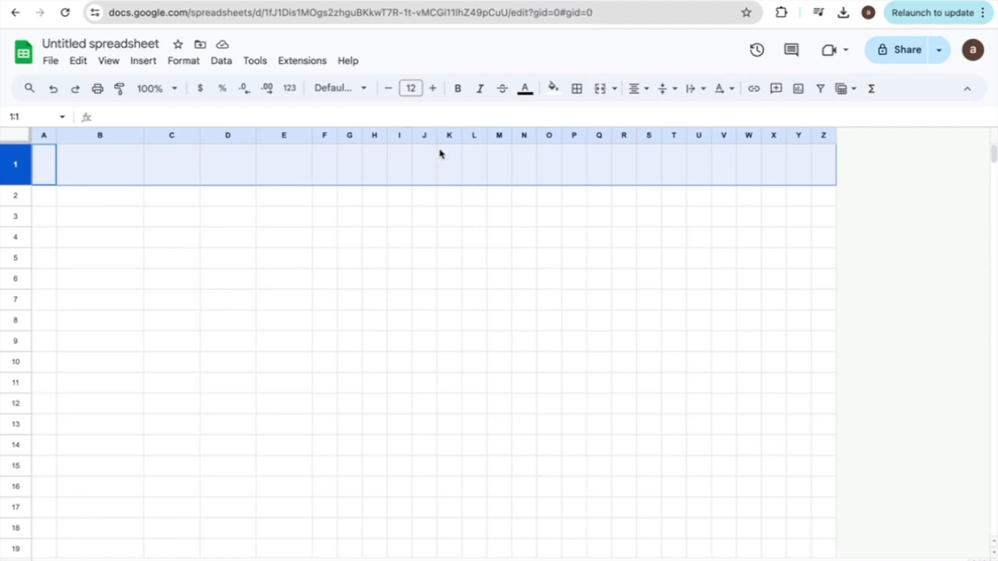
left_click(413, 89)
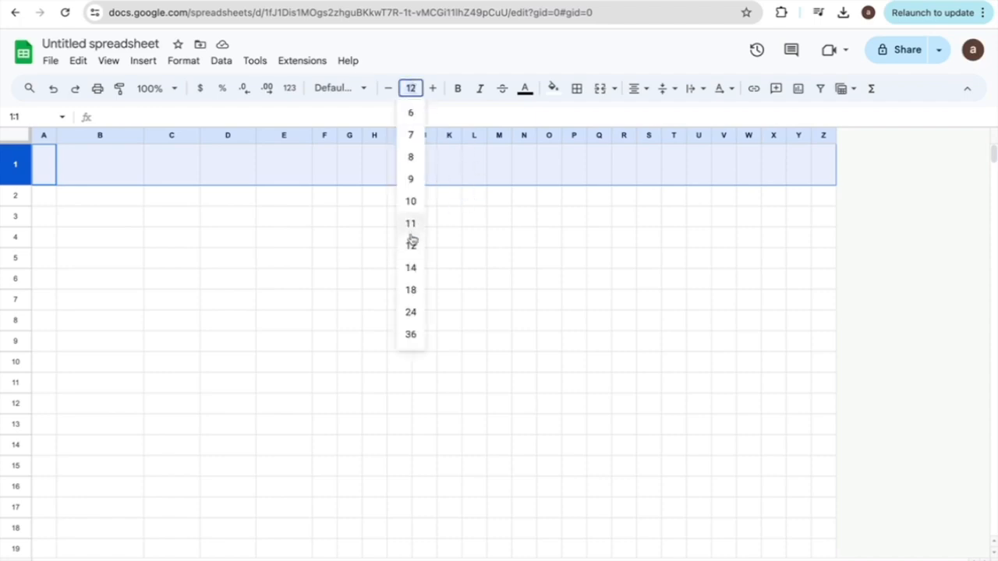
left_click(415, 295)
Insert five columns to the right of columns V to Z
left_click(773, 165)
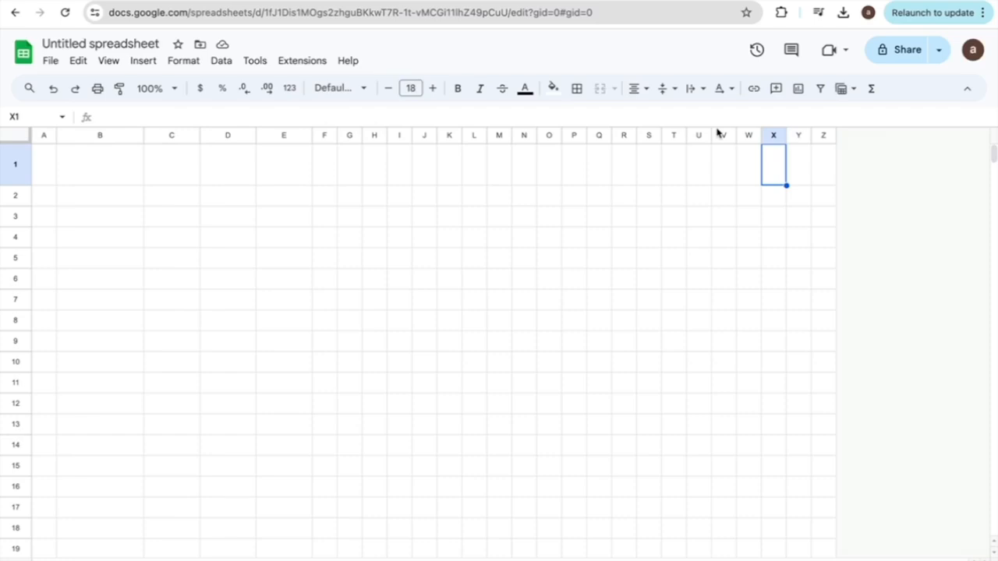
left_click_drag(719, 135, 849, 150)
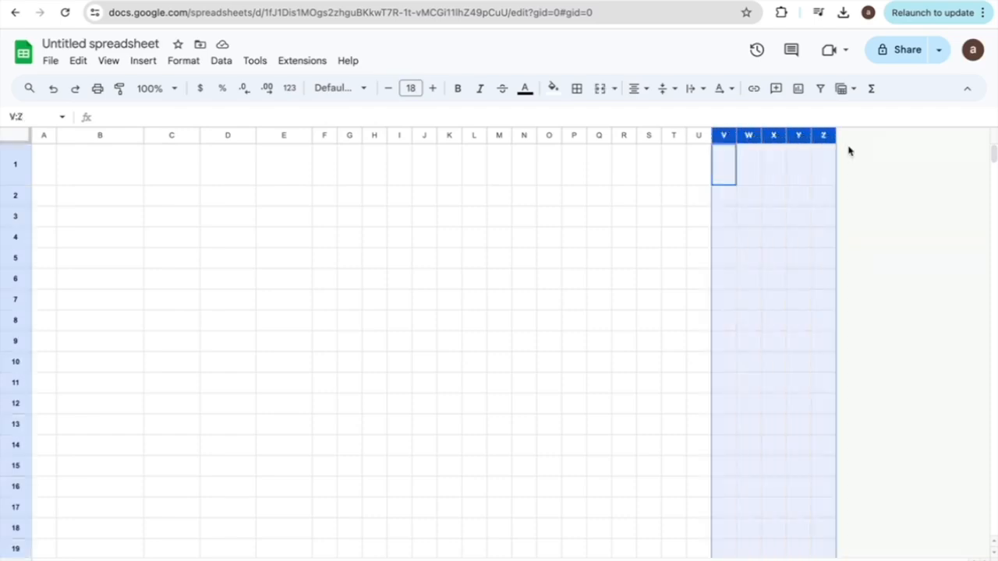
right_click(786, 207)
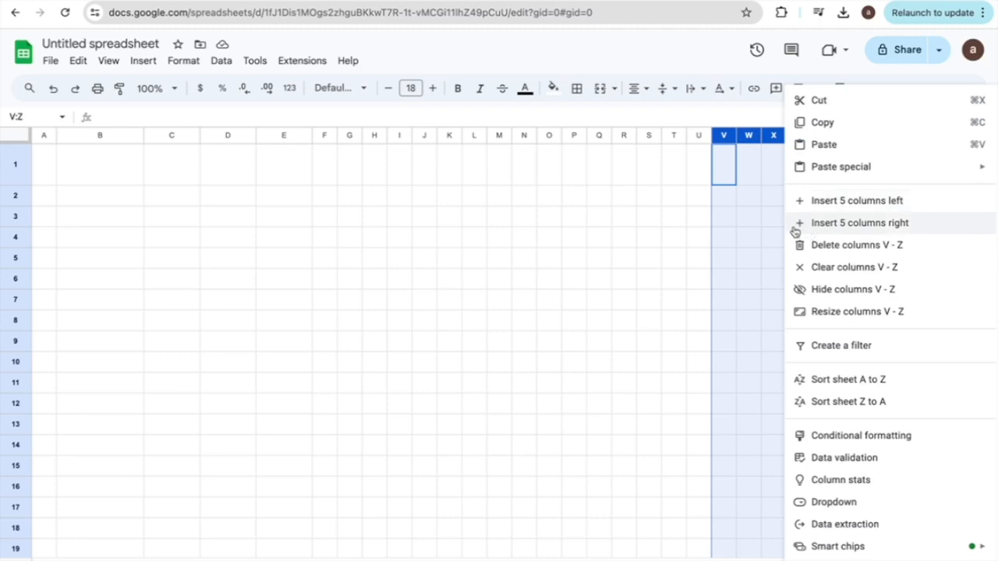
left_click(863, 223)
left_click(652, 386)
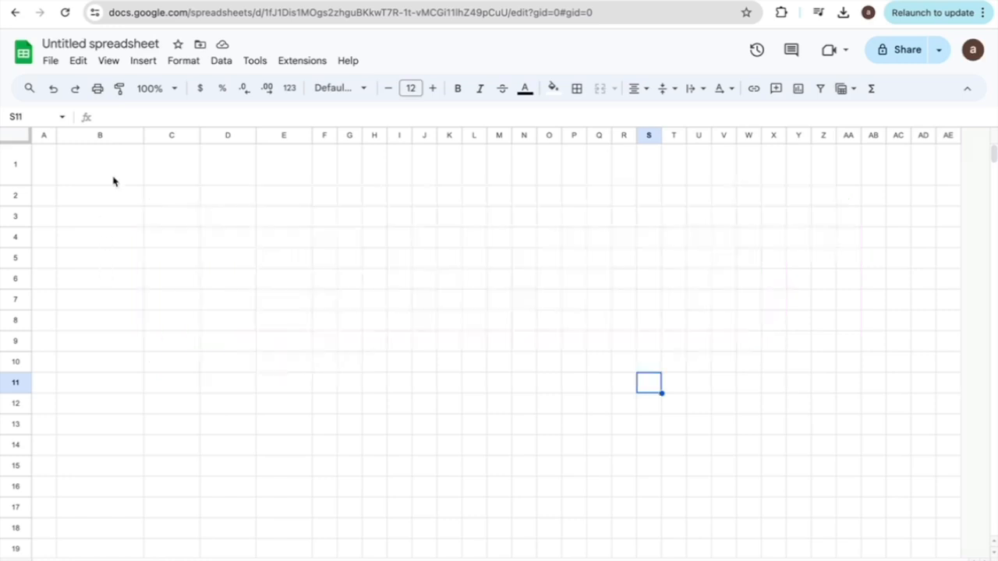
Enter the headings Student, Yes, No and % in cells B6 to E6
left_click(93, 267)
left_click(93, 285)
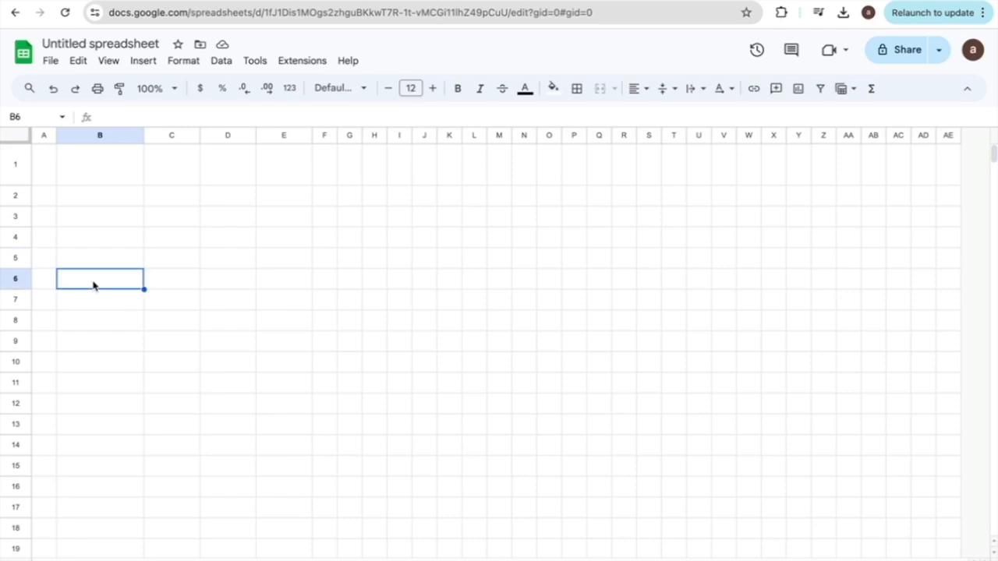
double_click(94, 282)
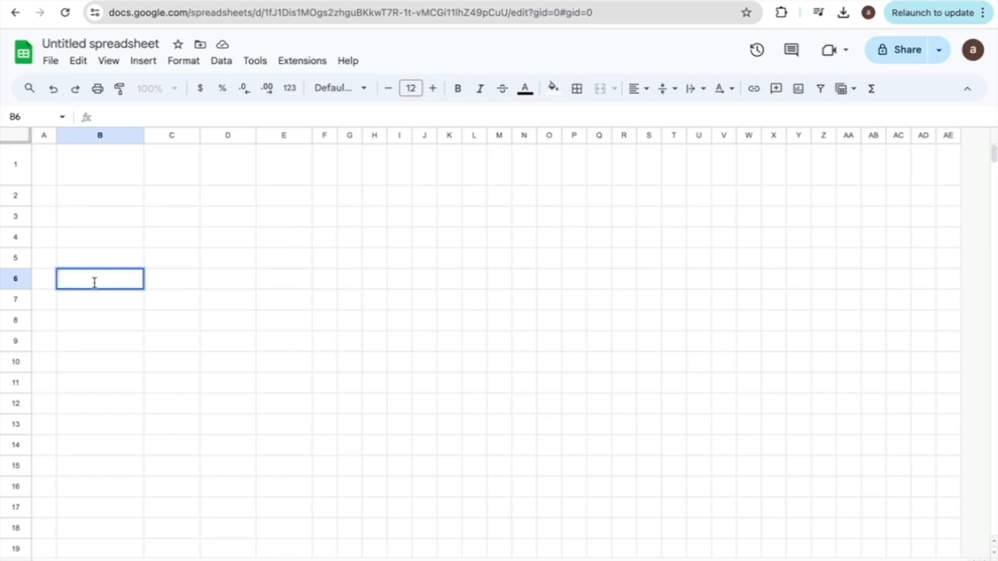
type("Student")
left_click(162, 283)
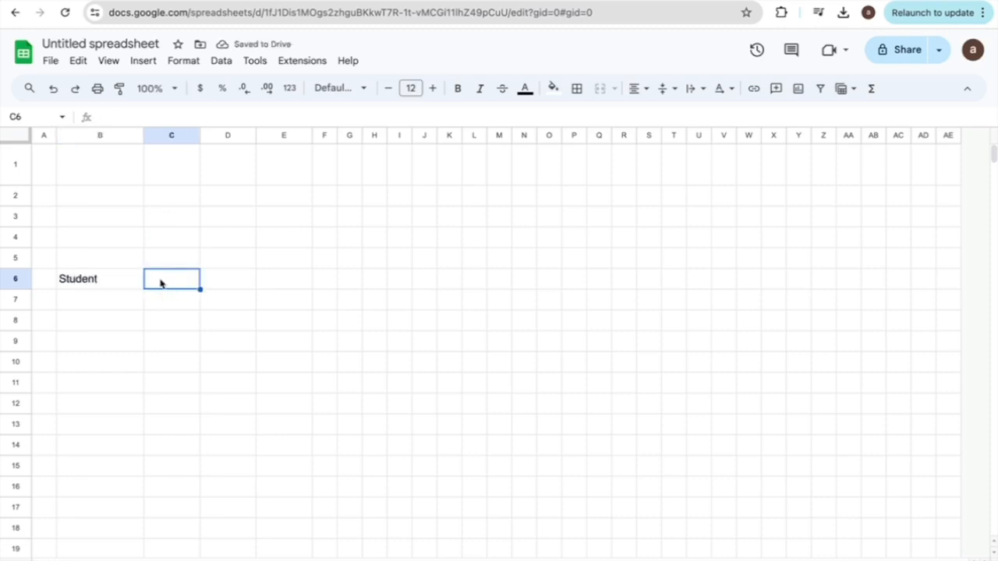
type("Yes")
left_click(232, 281)
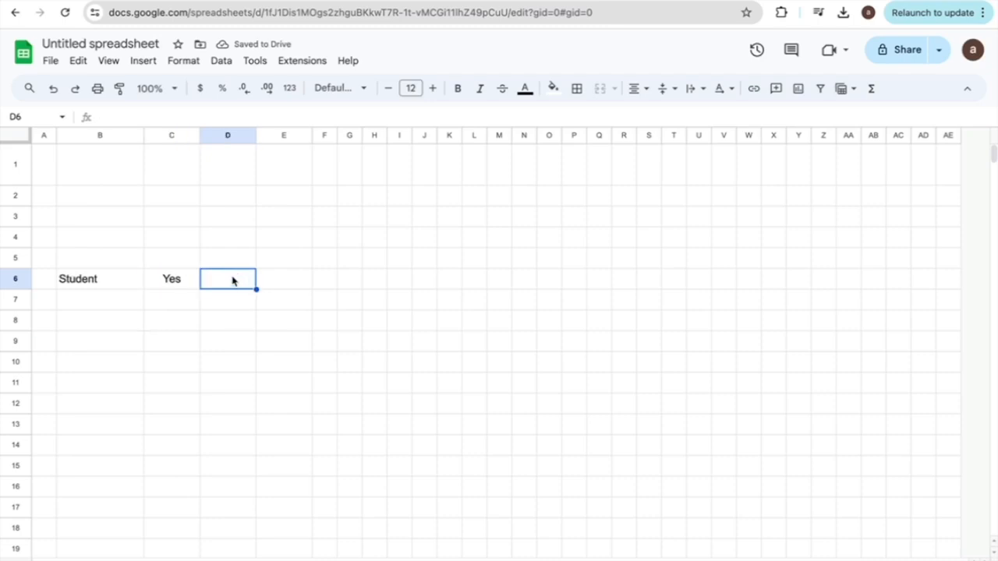
double_click(249, 272)
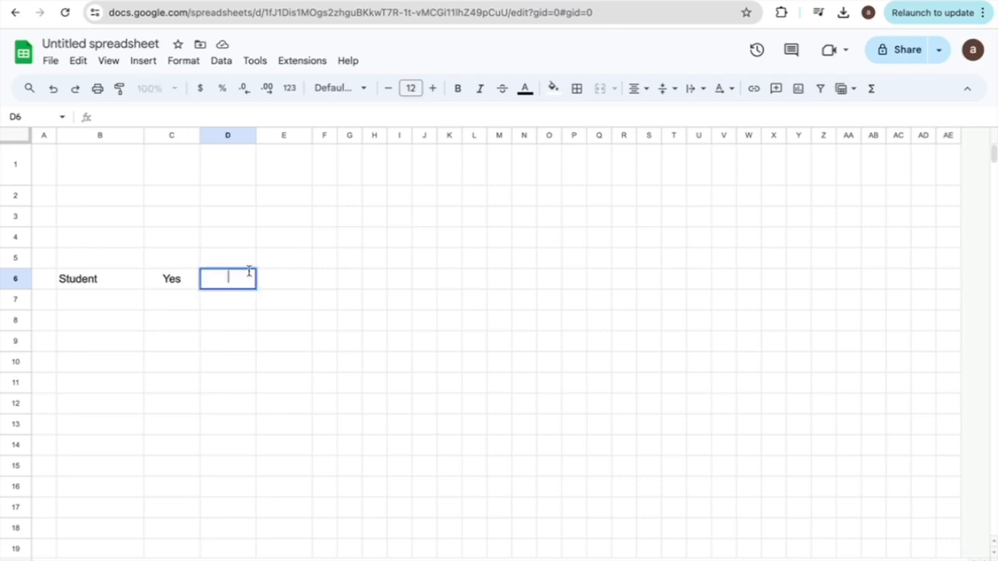
type("No")
left_click(280, 288)
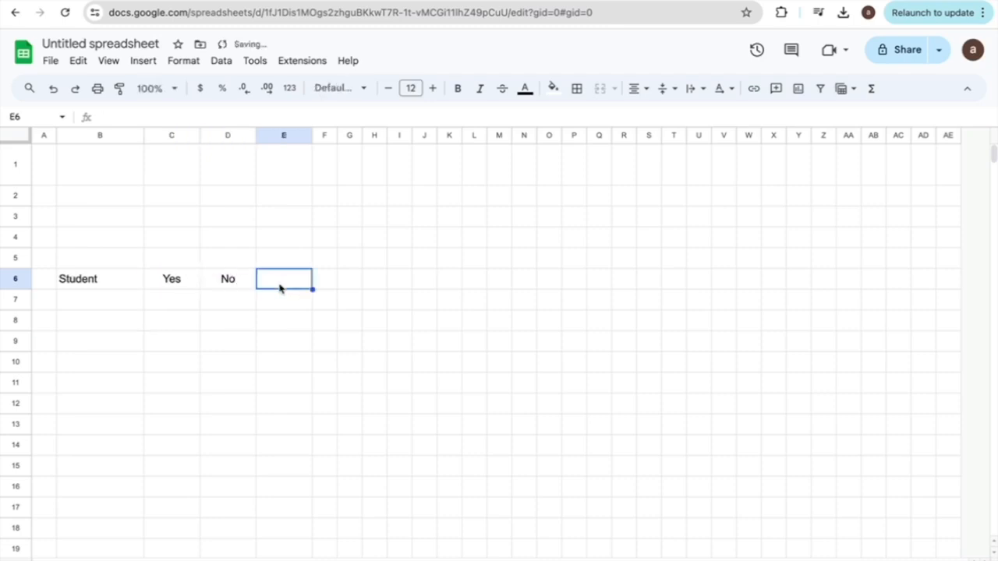
double_click(279, 280)
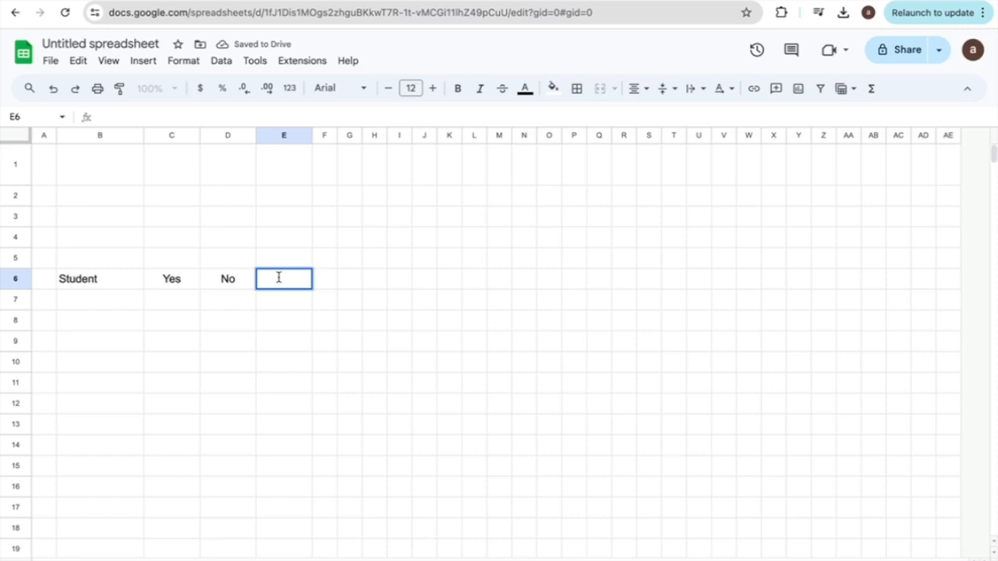
type("%")
Fill cells B7 to B14 under the Student heading with the first names of eight students
left_click(88, 279)
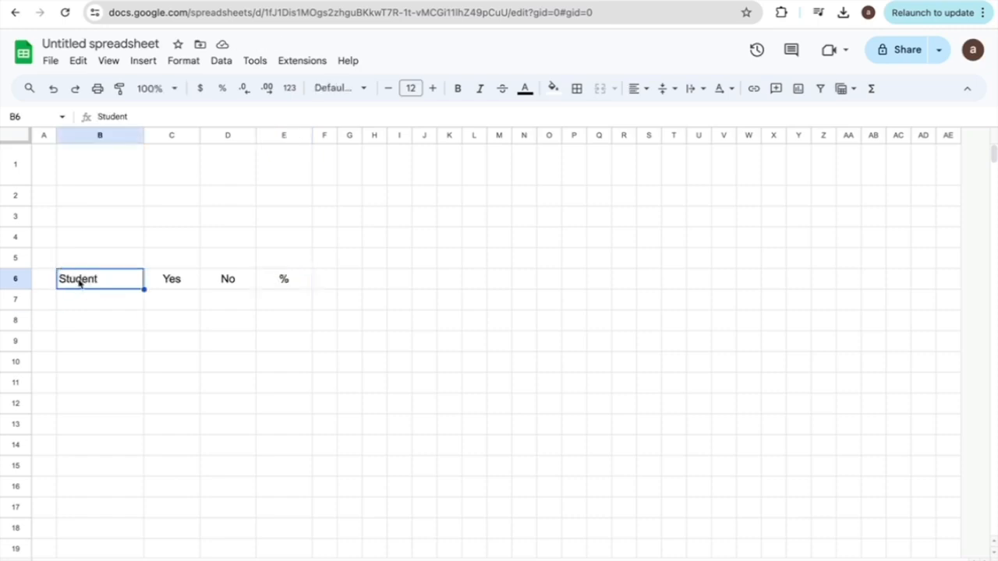
left_click(87, 304)
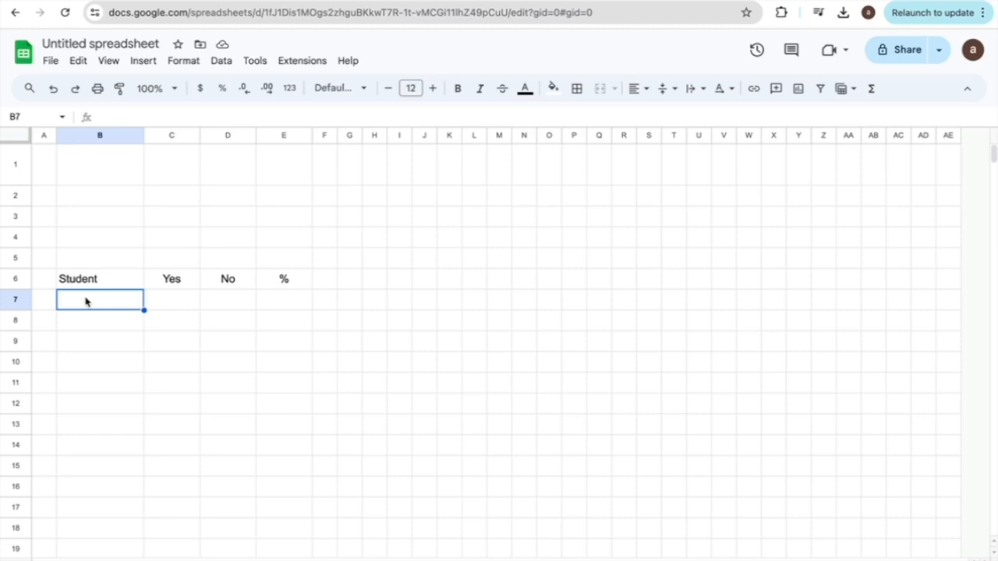
type("Lilly")
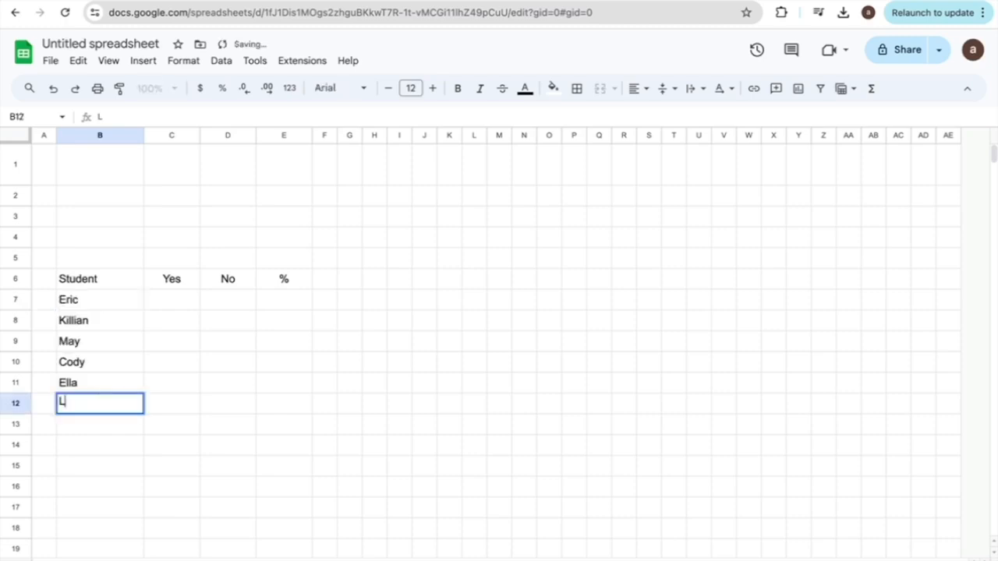
double_click(98, 424)
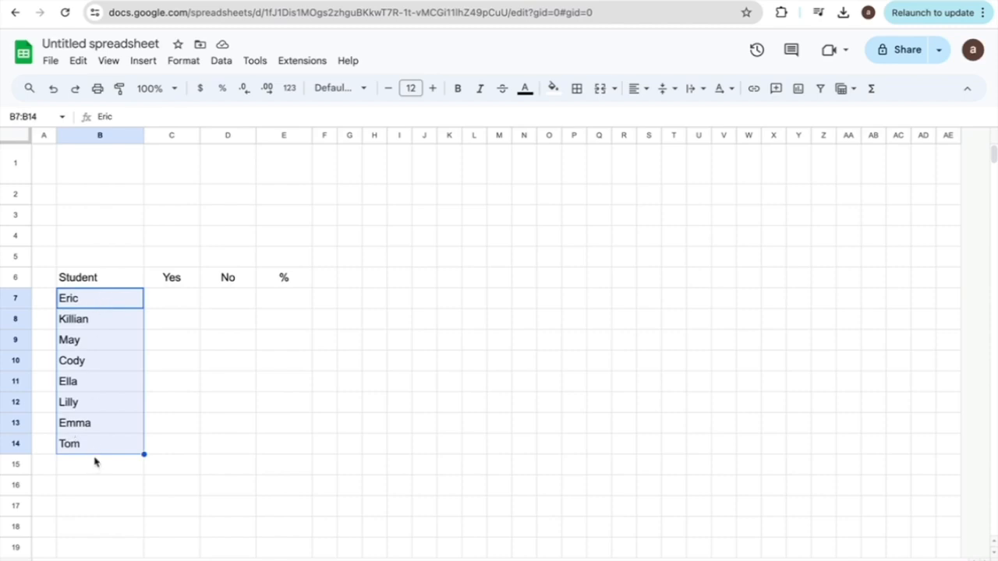
scroll(219, 334, "down", 1)
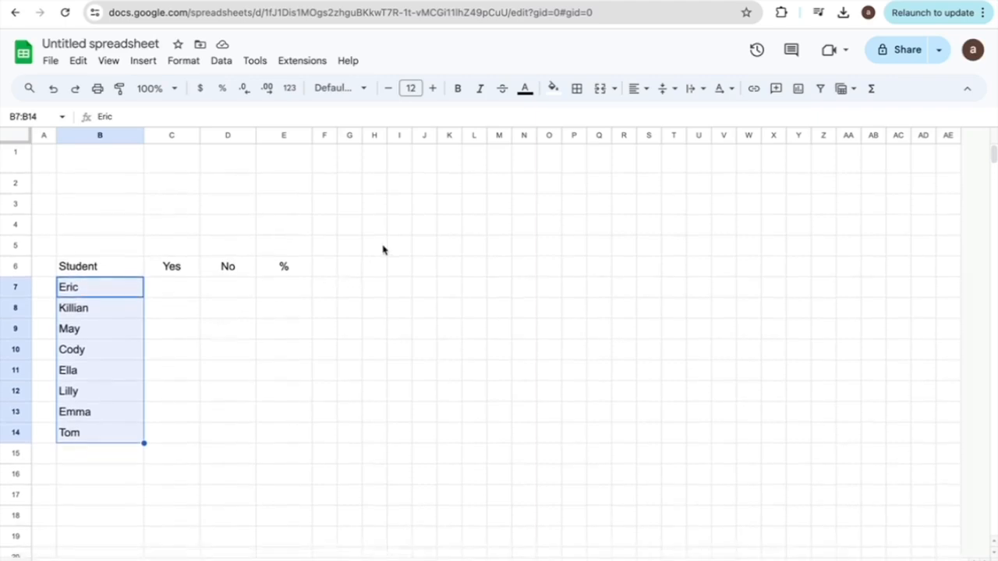
Enter the weekday headings SU, M, TU, W, TH, F and SA in cells H6 to N6
left_click(379, 269)
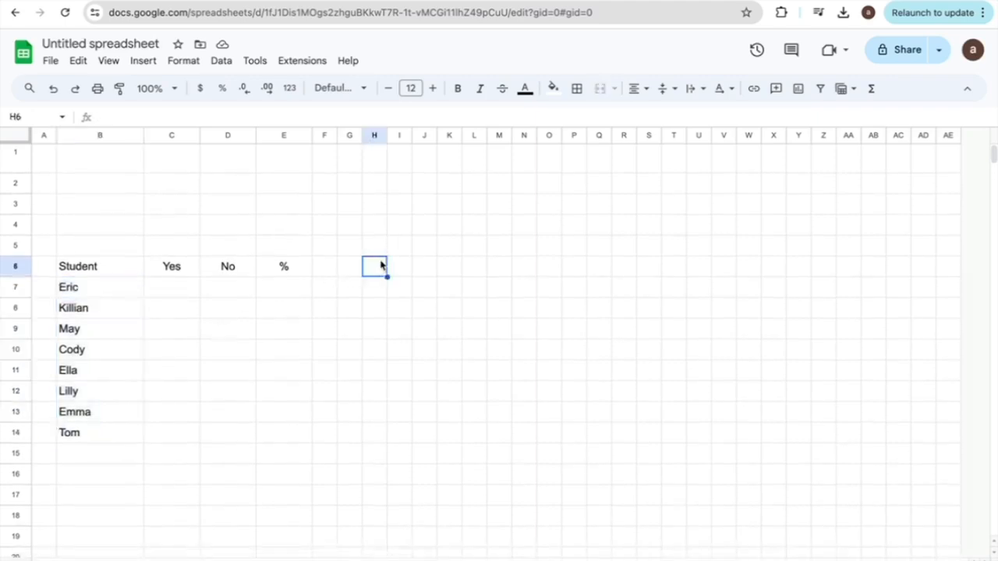
double_click(379, 269)
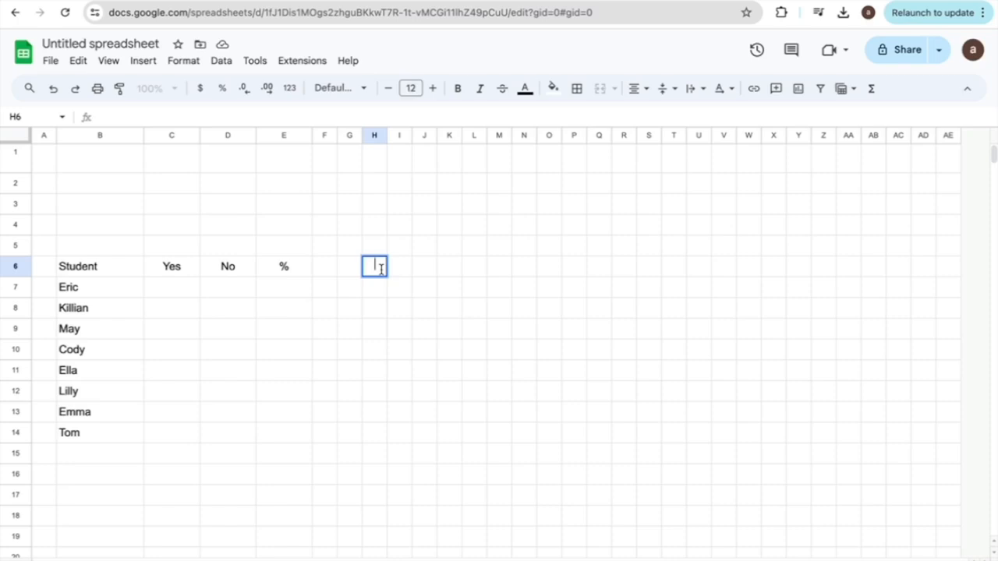
type("S")
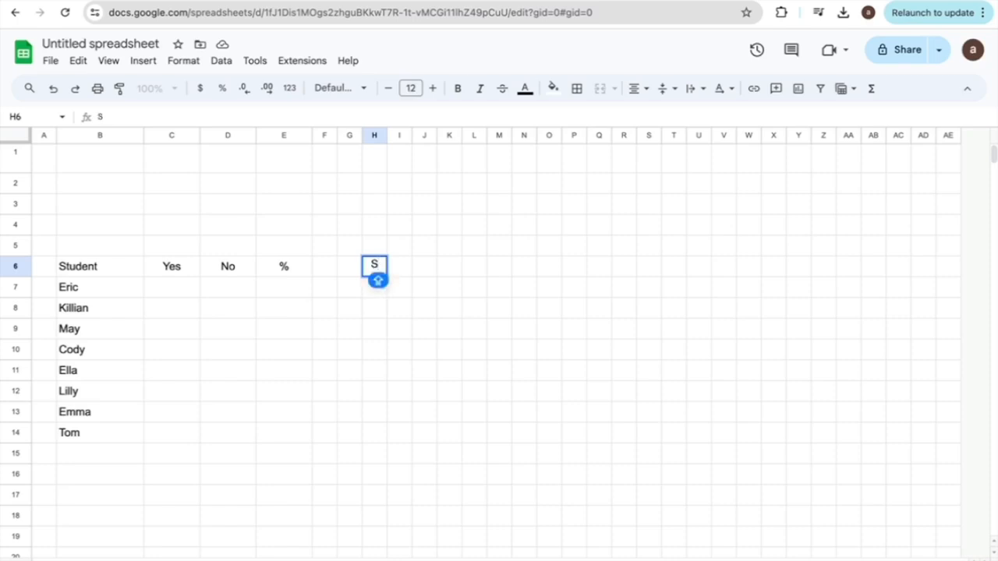
type("U")
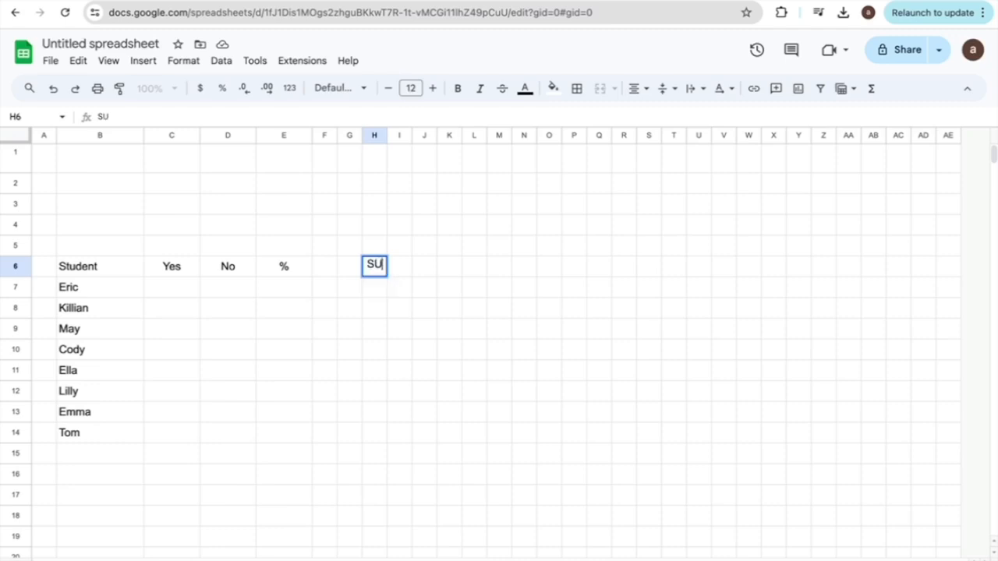
left_click(397, 267)
type("M")
left_click(431, 265)
type("TU")
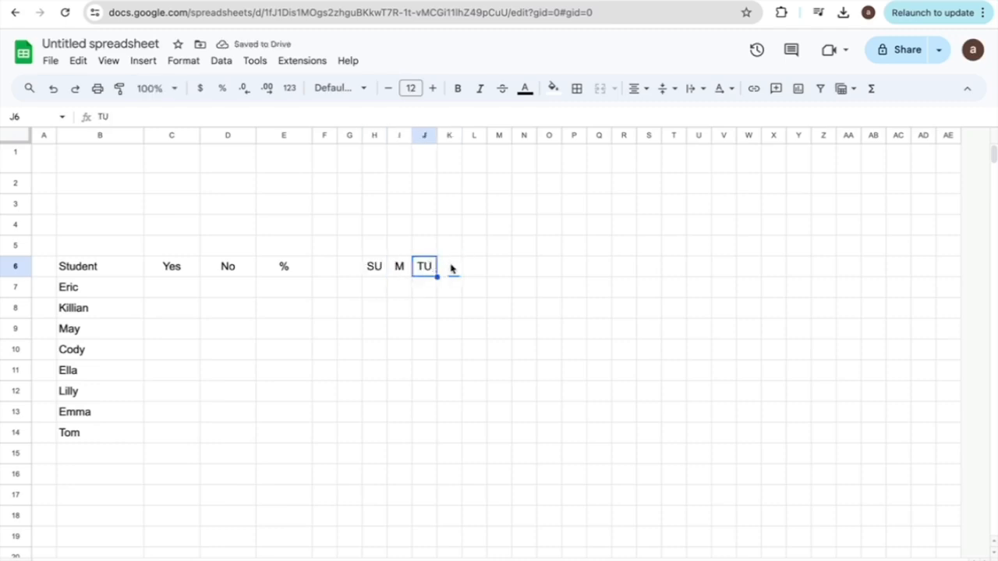
left_click(450, 266)
type("W")
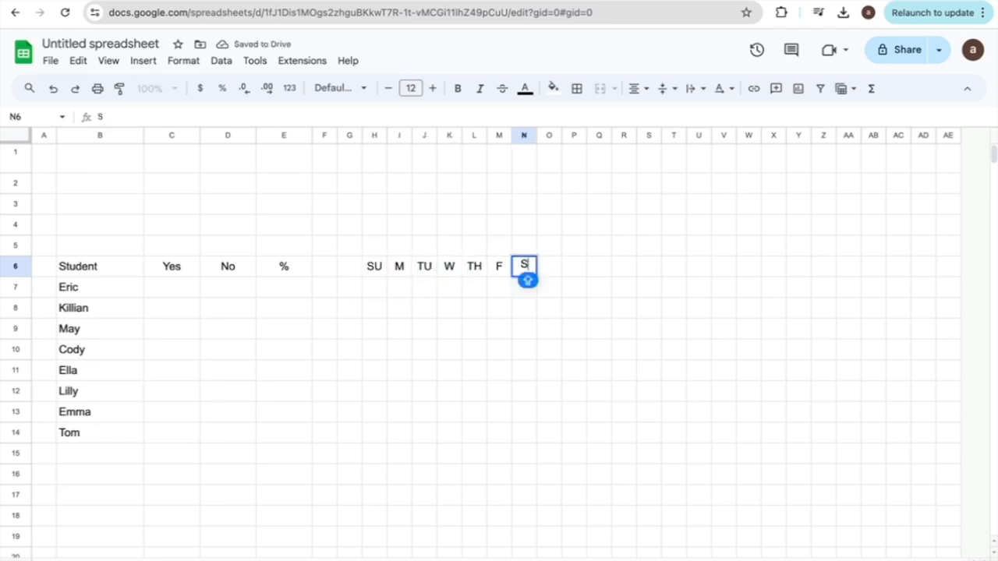
type("A")
Insert checkboxes in cells H5 to N5, above the weekday headings
left_click(374, 248)
left_click(382, 265)
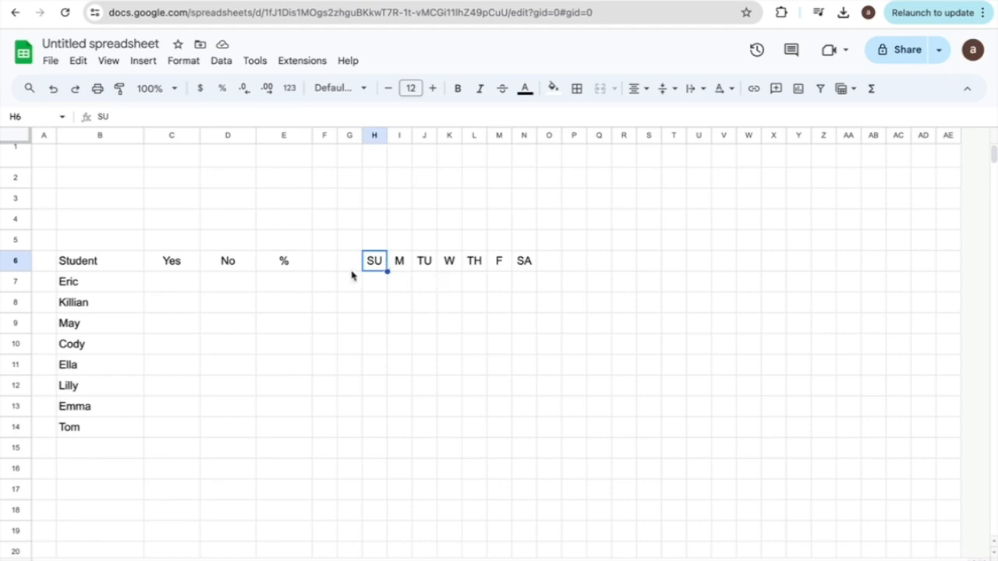
left_click(380, 246)
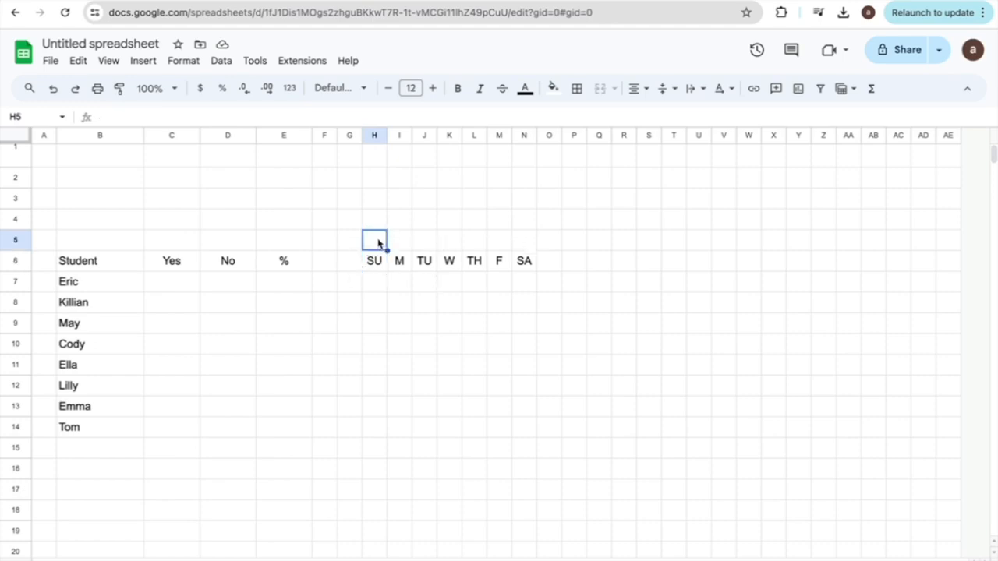
left_click_drag(378, 244, 527, 236)
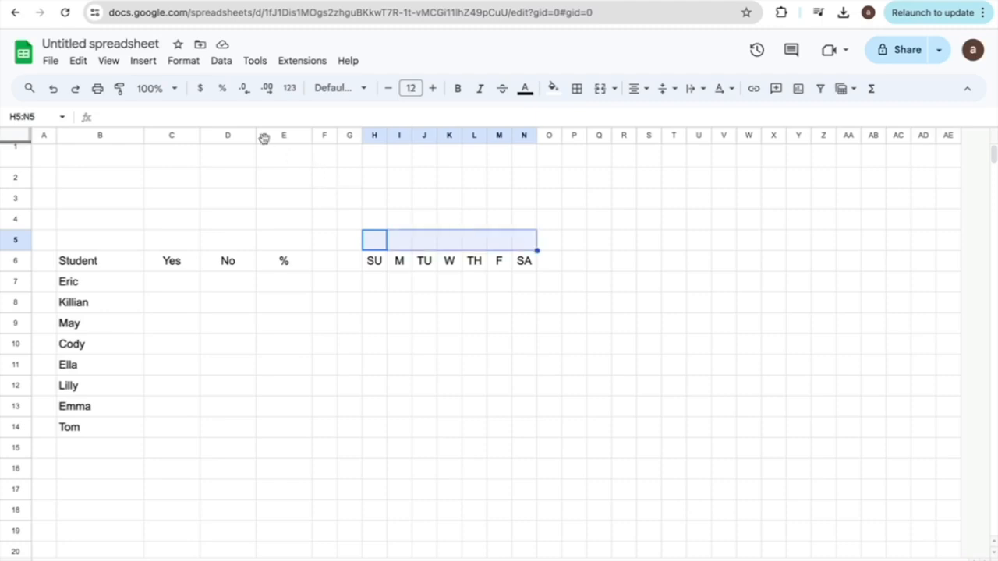
left_click(144, 69)
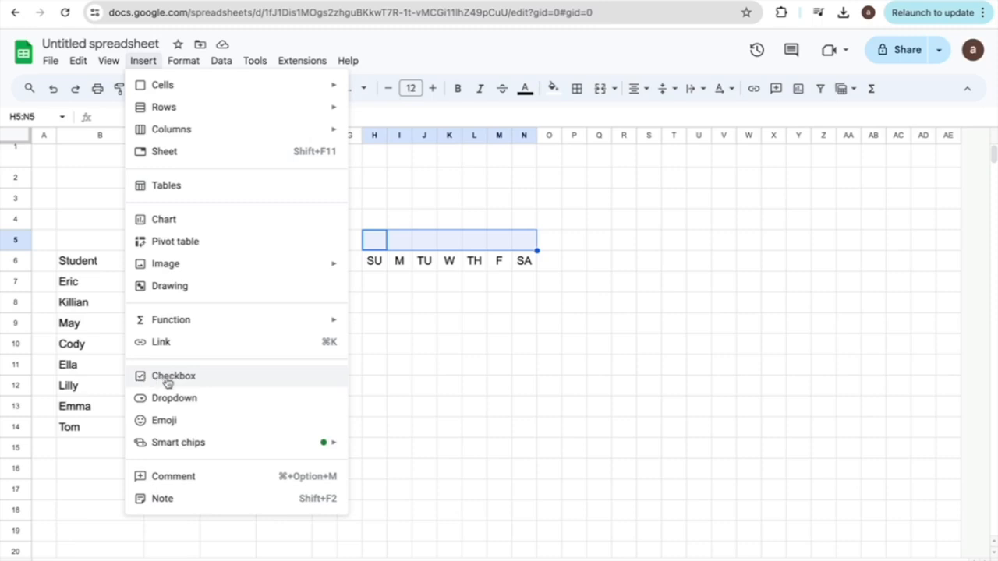
left_click(174, 375)
Insert checkboxes in the range H7 to N14, covering every student and weekday
left_click(383, 283)
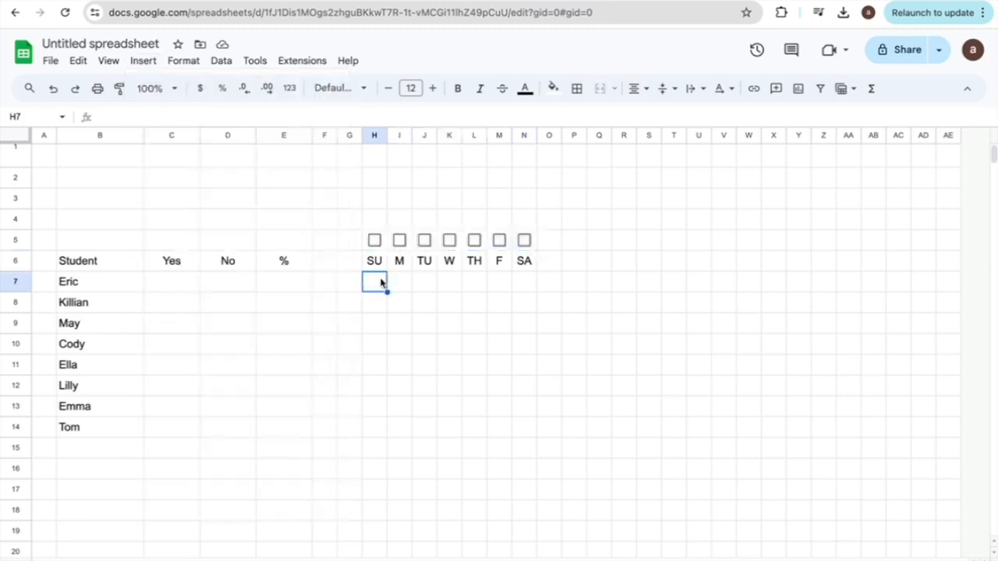
left_click_drag(382, 283, 524, 437)
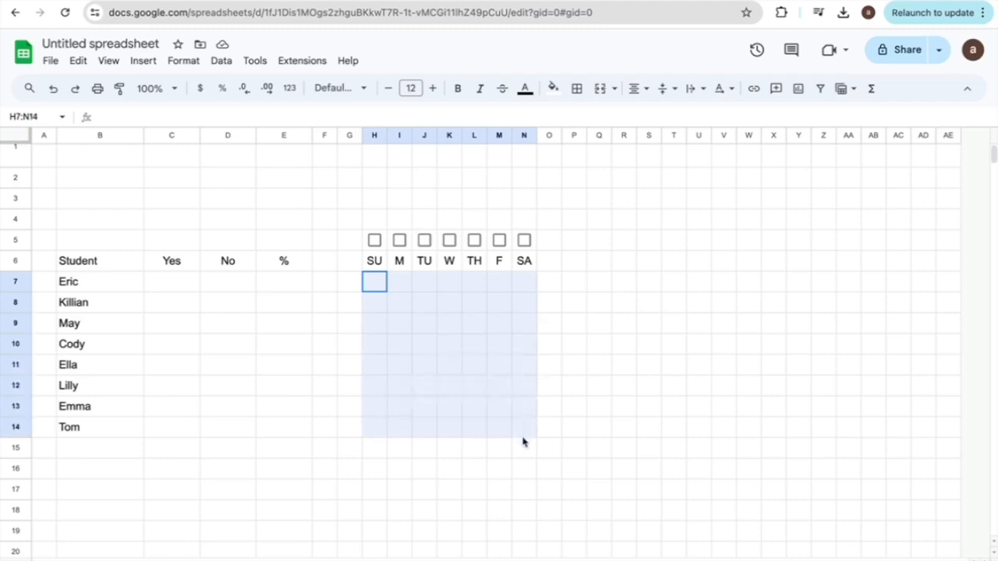
left_click_drag(523, 442, 522, 442)
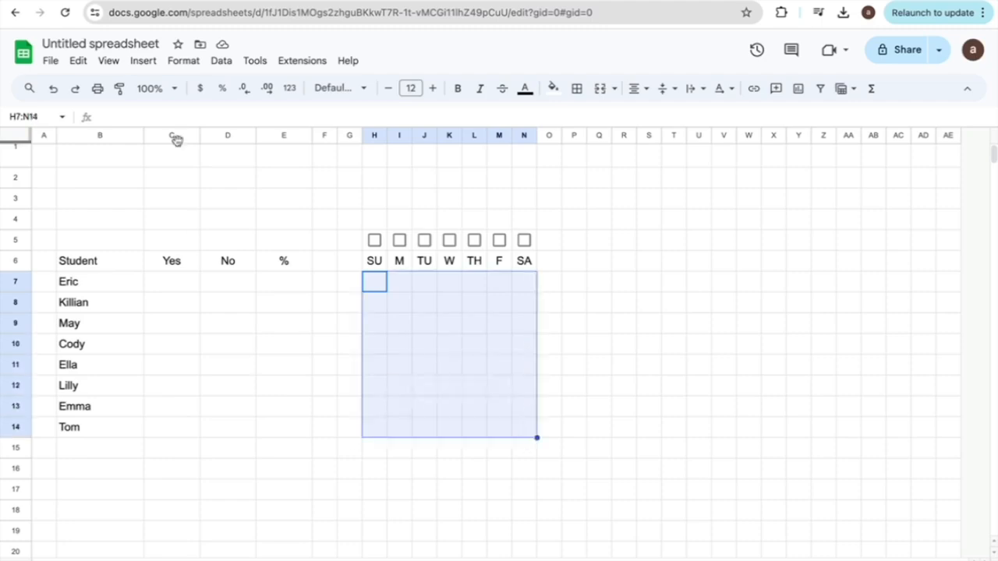
left_click(144, 62)
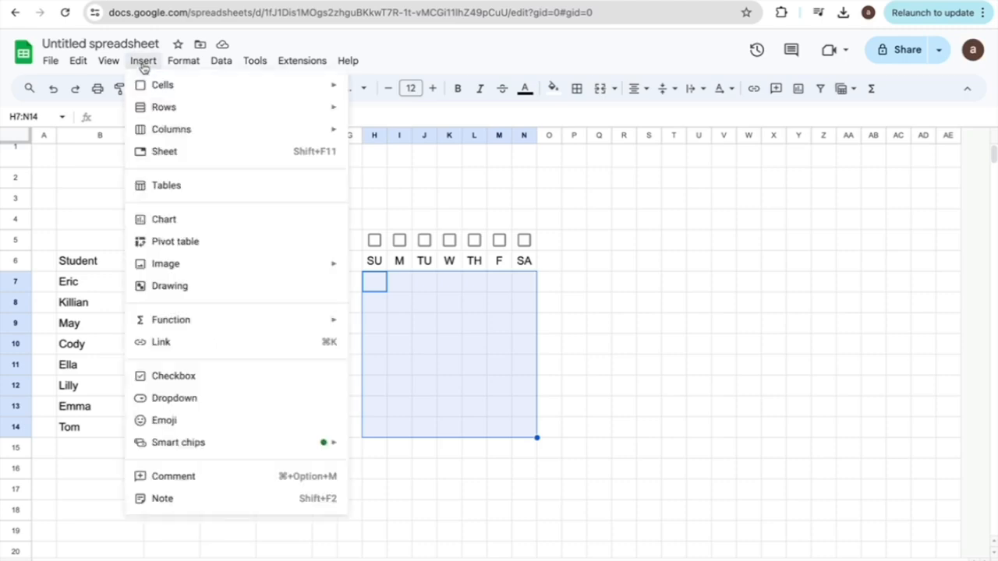
left_click(153, 383)
Merge cells H3 to N3 above the weekday block and enter the title Week 1
left_click_drag(374, 227, 526, 231)
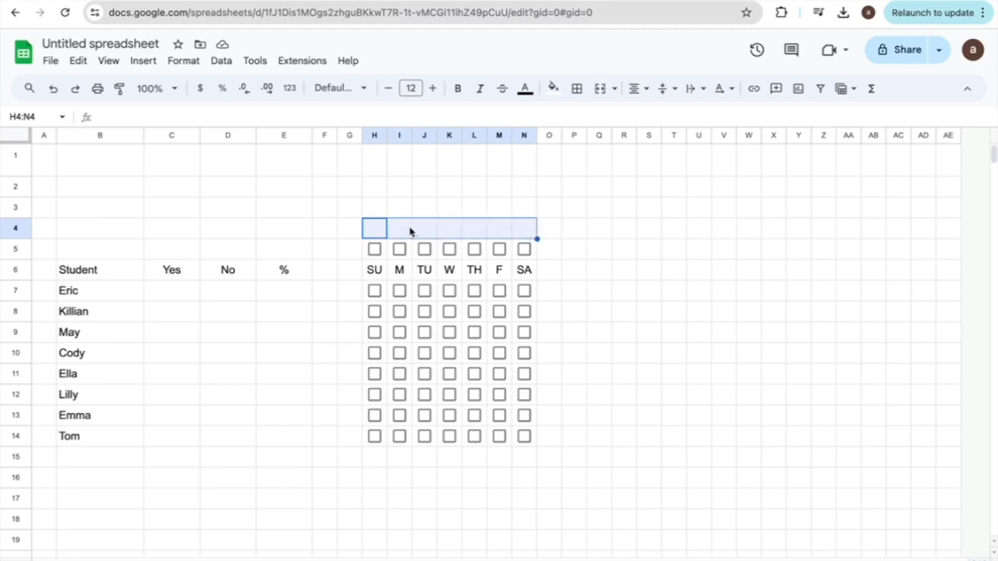
left_click(366, 212)
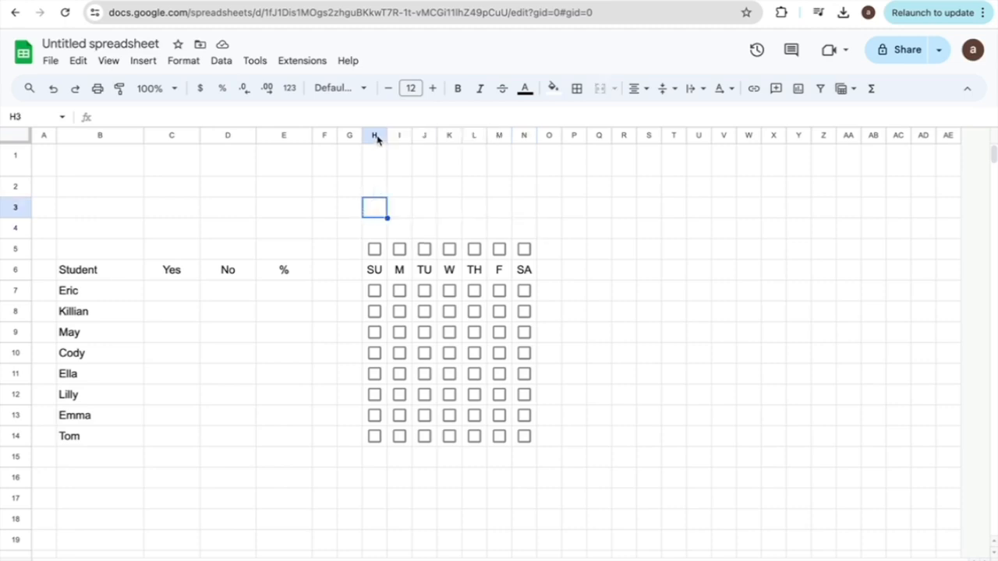
left_click_drag(376, 207, 534, 209)
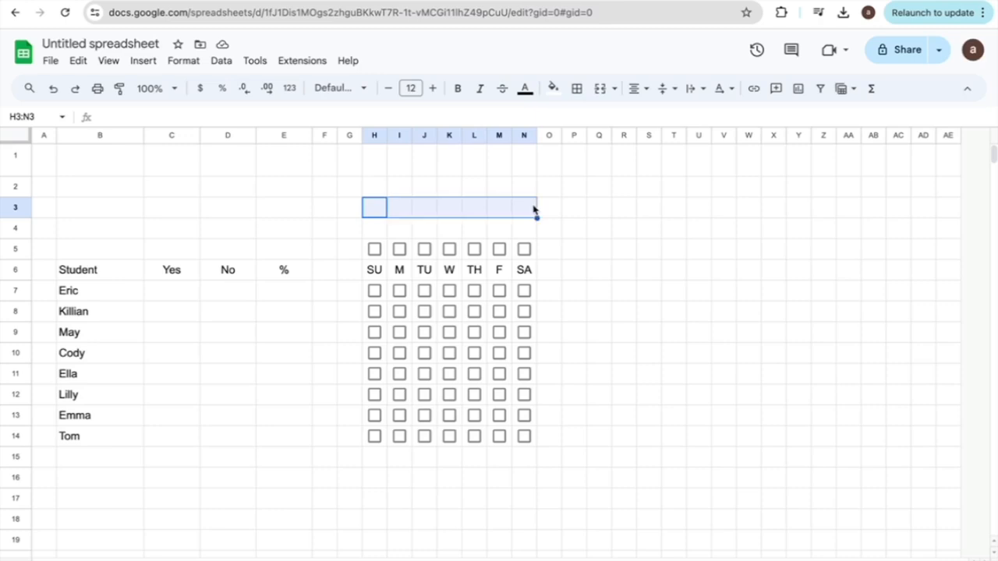
left_click(600, 90)
type("Week 1")
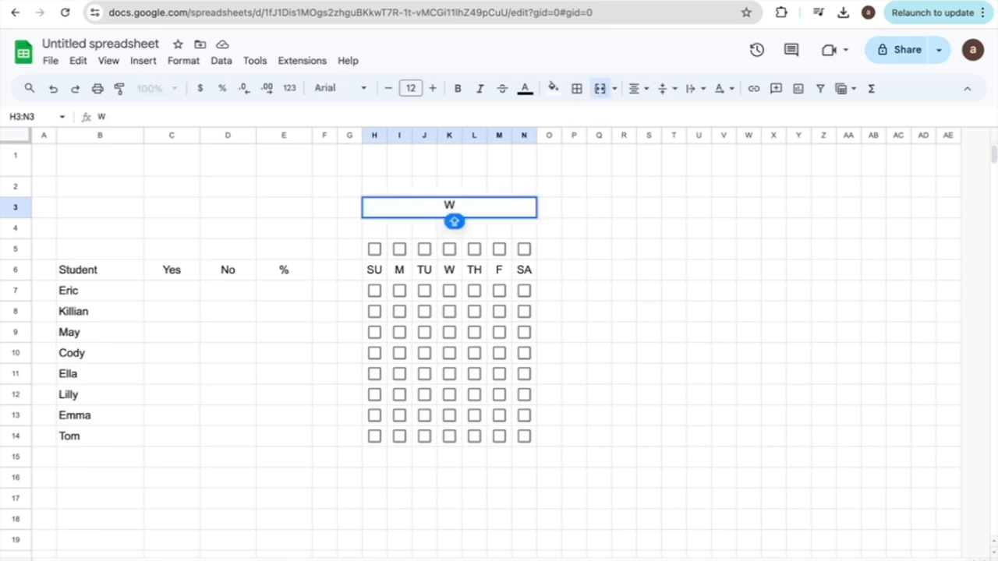
key("Return")
left_click(533, 217)
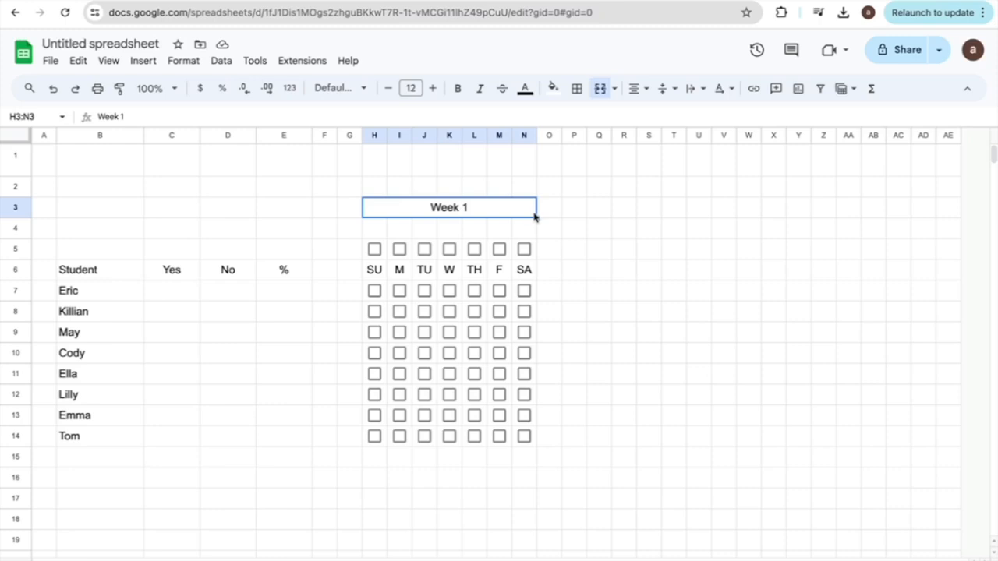
Merge cells B3 and B4, set the font size to 18 and center the merged cell horizontally
left_click_drag(129, 209, 120, 232)
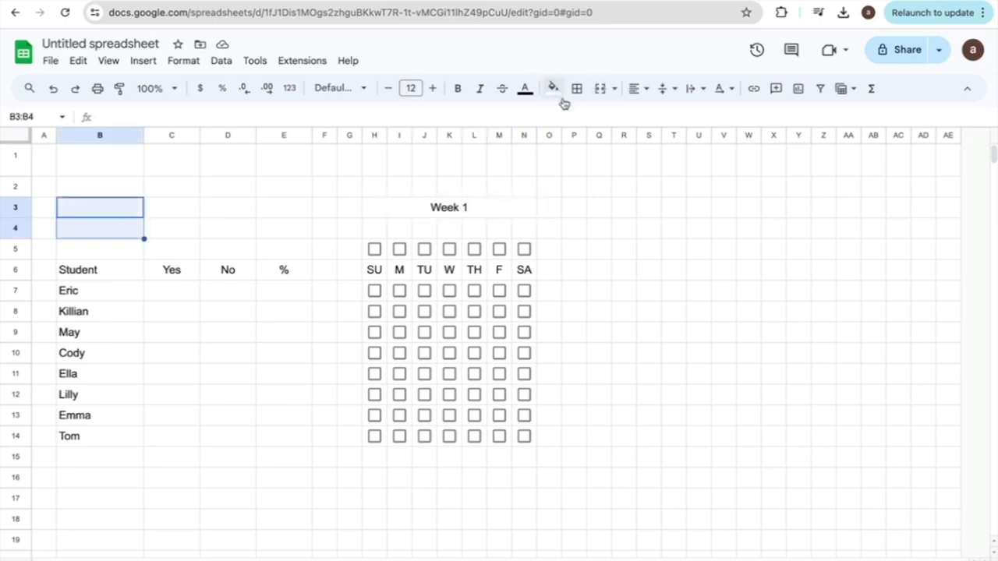
left_click(602, 89)
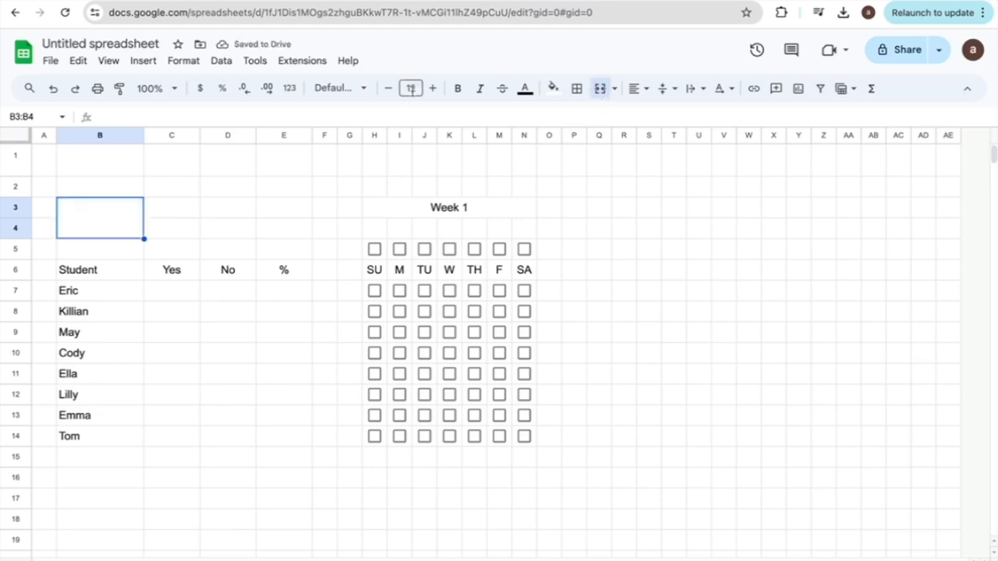
left_click(410, 89)
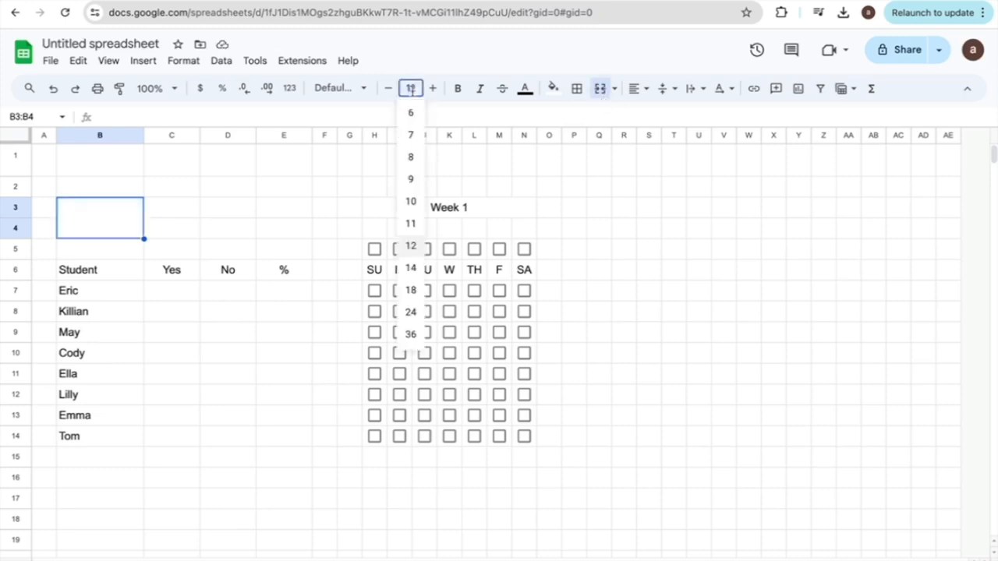
left_click(411, 291)
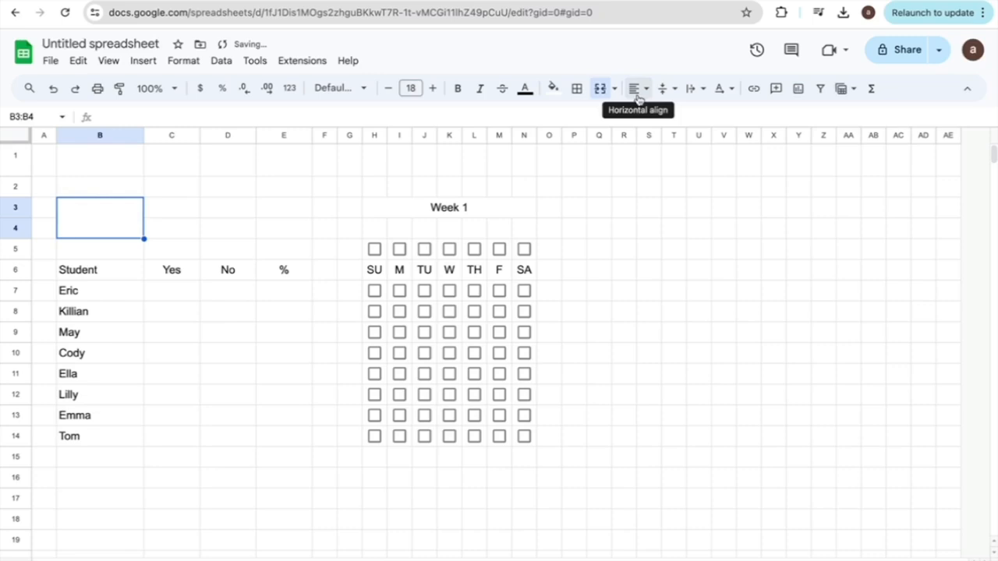
left_click(638, 99)
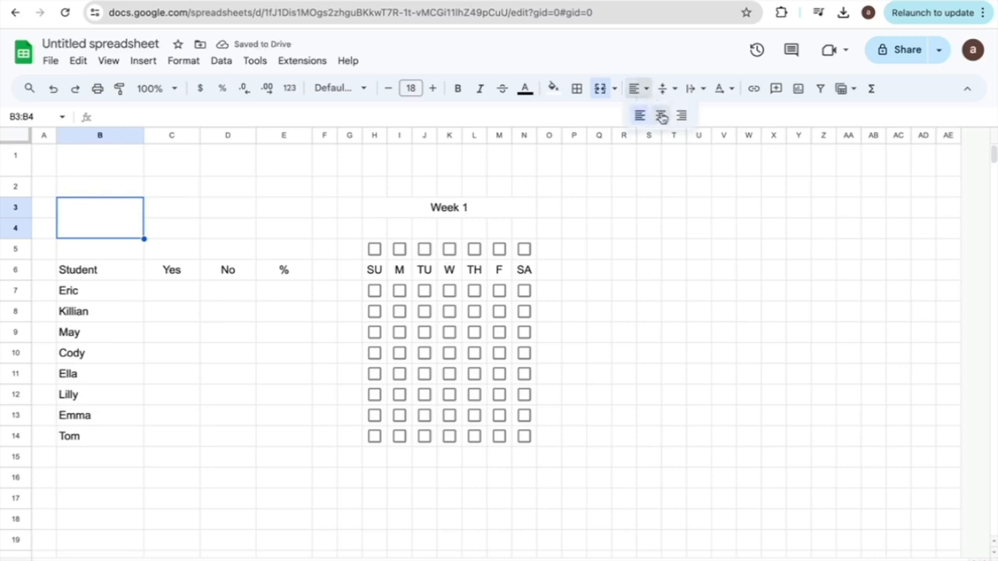
left_click(661, 115)
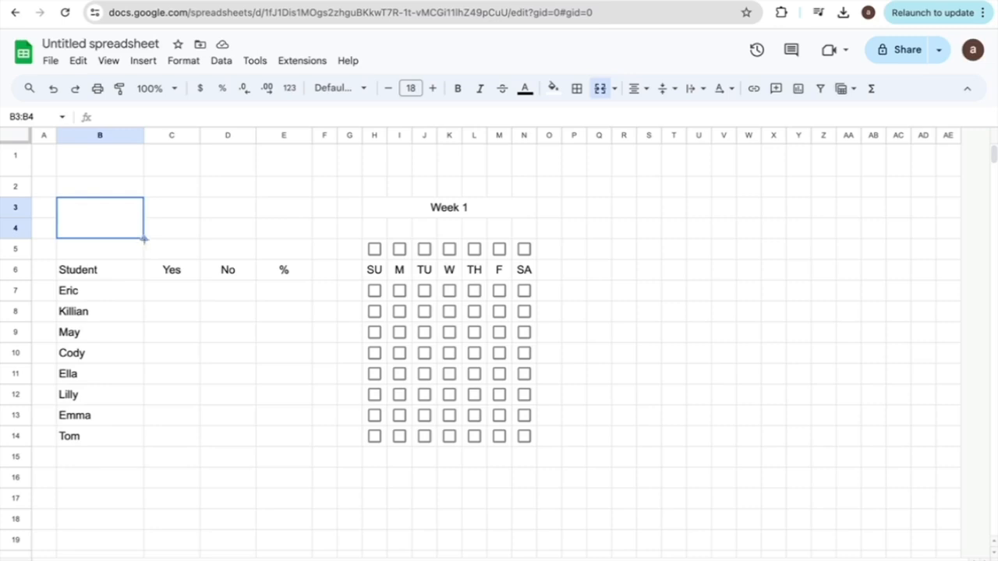
Extend the merged cell's formatting across to column E and enter the title Overall in B3
left_click_drag(144, 239, 286, 237)
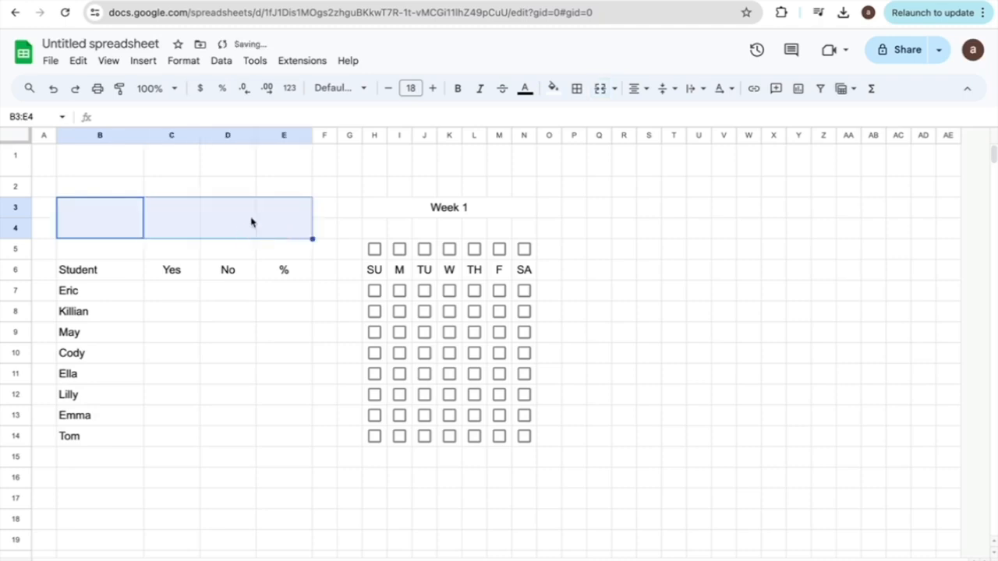
left_click(112, 226)
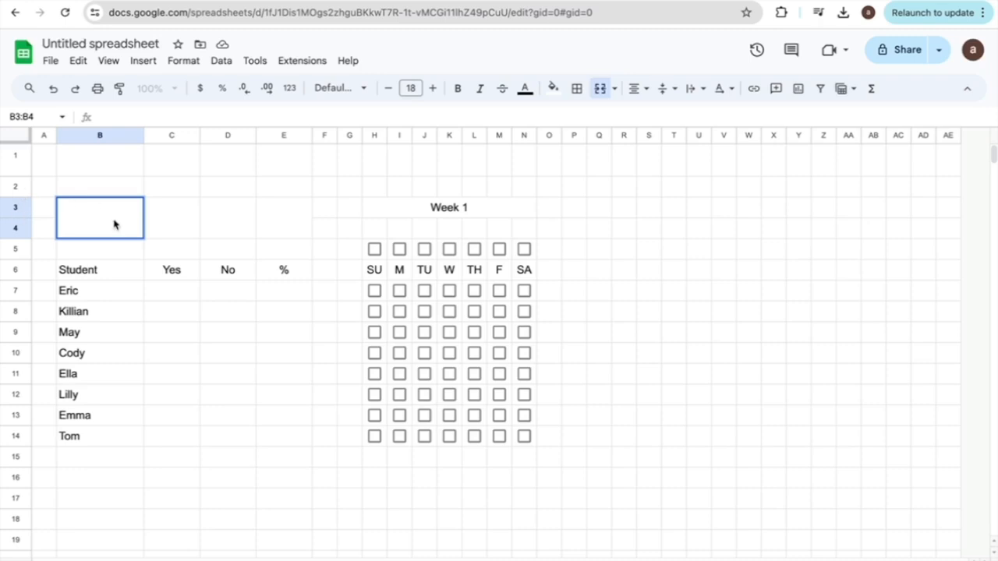
type("Overall")
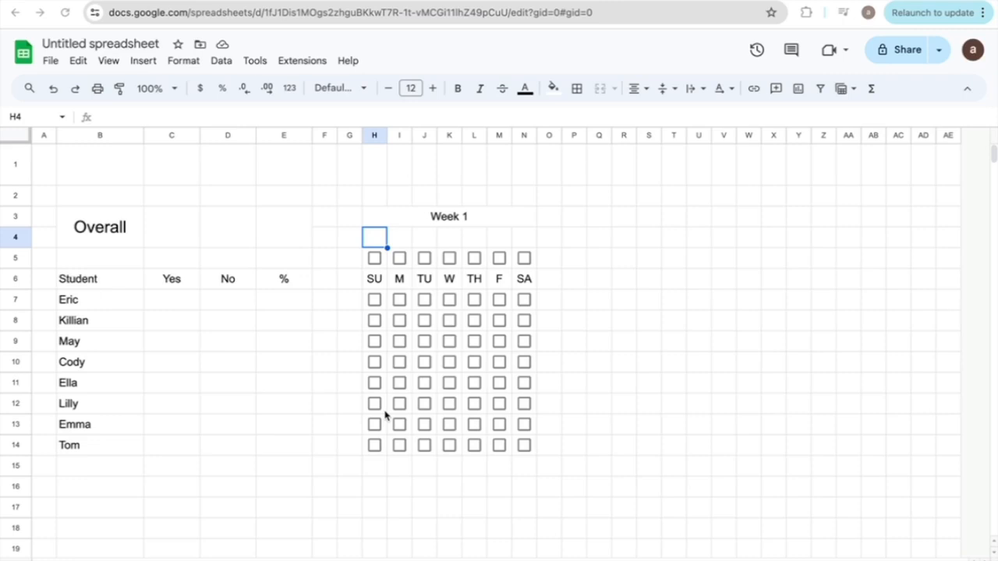
Make the text of the entire sheet bold, leaving it non-italic
left_click(17, 139)
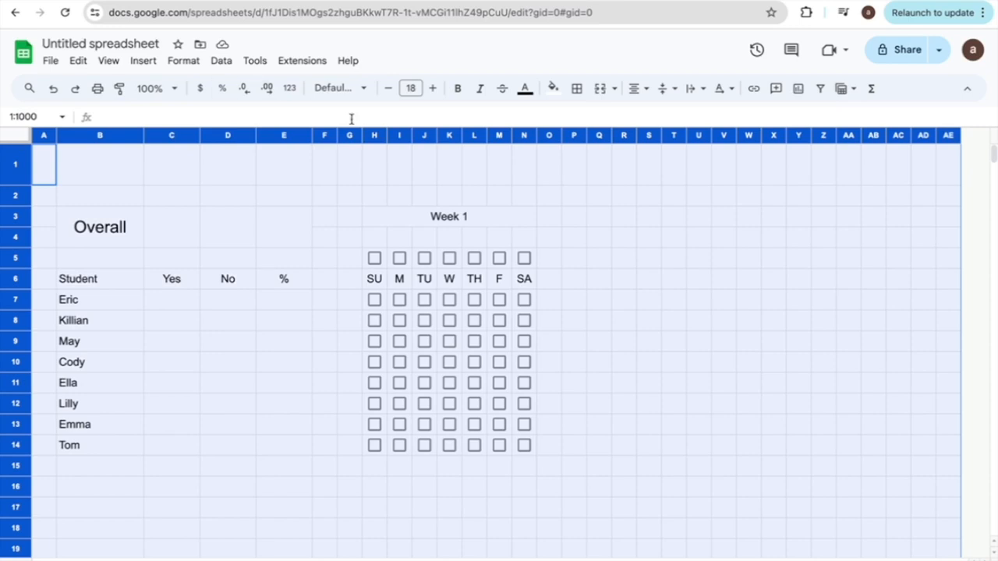
left_click(461, 94)
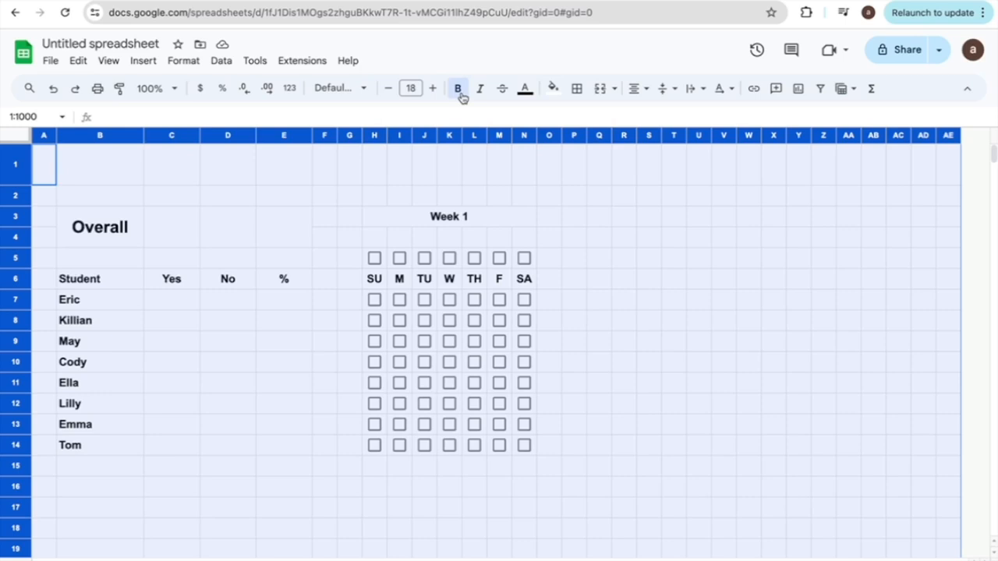
left_click(480, 90)
left_click(481, 92)
Fill the heading cells B6 to E6 with light magenta 3
left_click(107, 278)
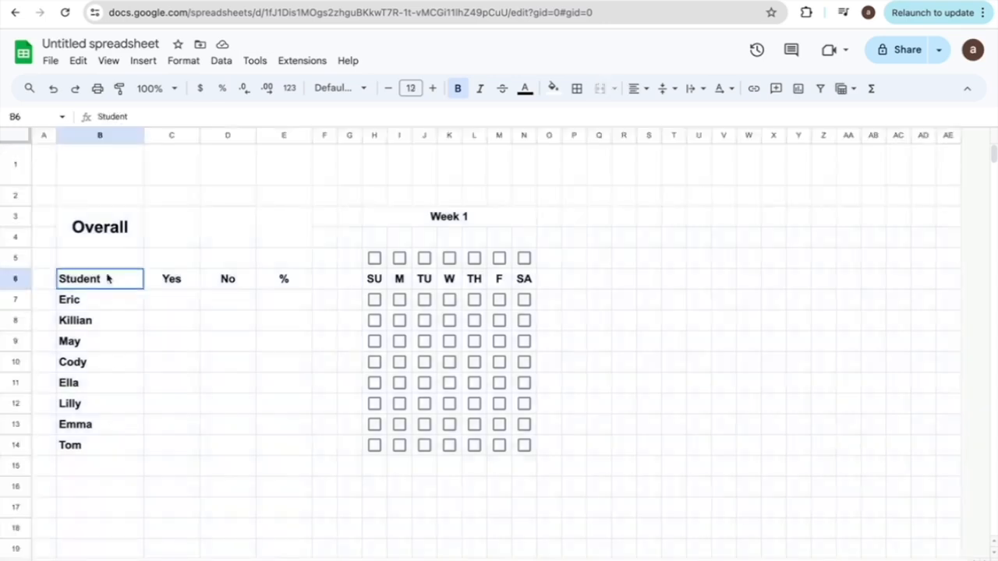
left_click_drag(107, 278, 294, 283)
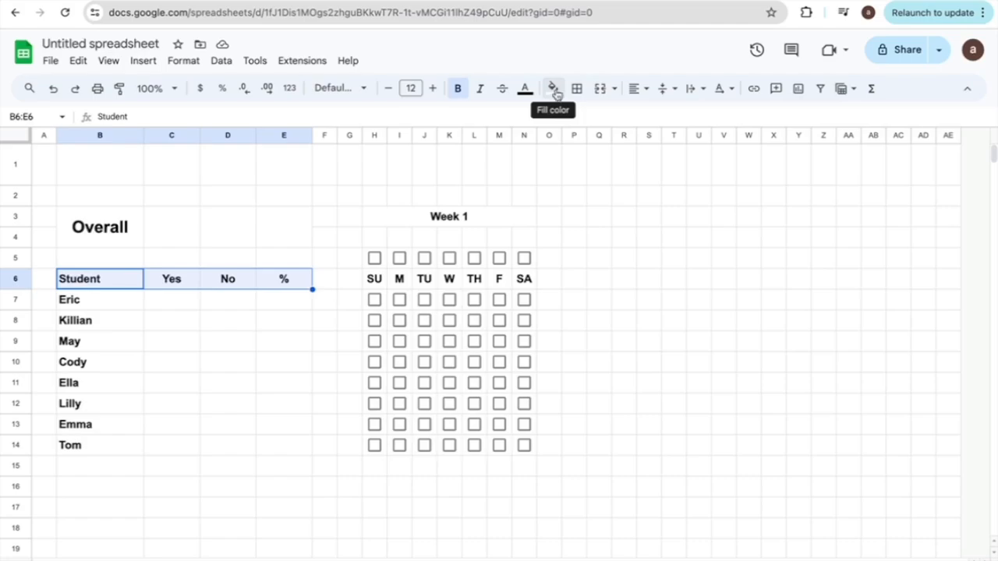
left_click(554, 89)
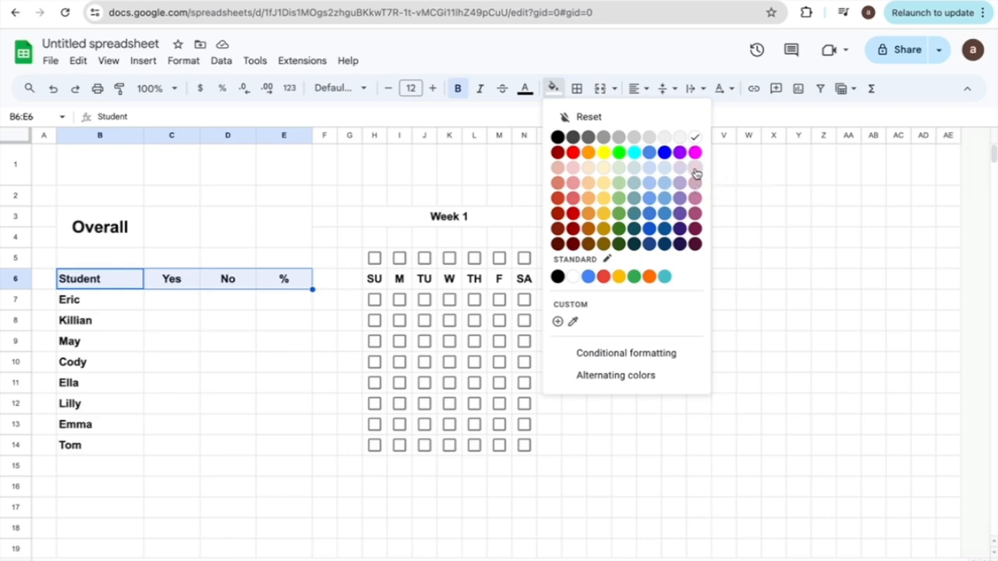
left_click(696, 170)
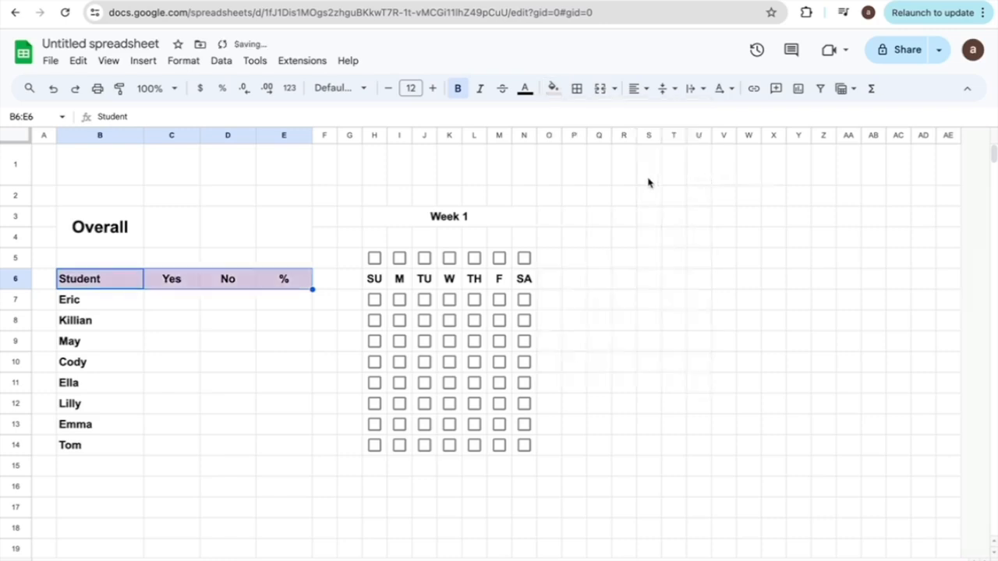
Change the text color of the Student, Yes, No and % headings in B6 to E6 to dark gray
left_click(198, 280)
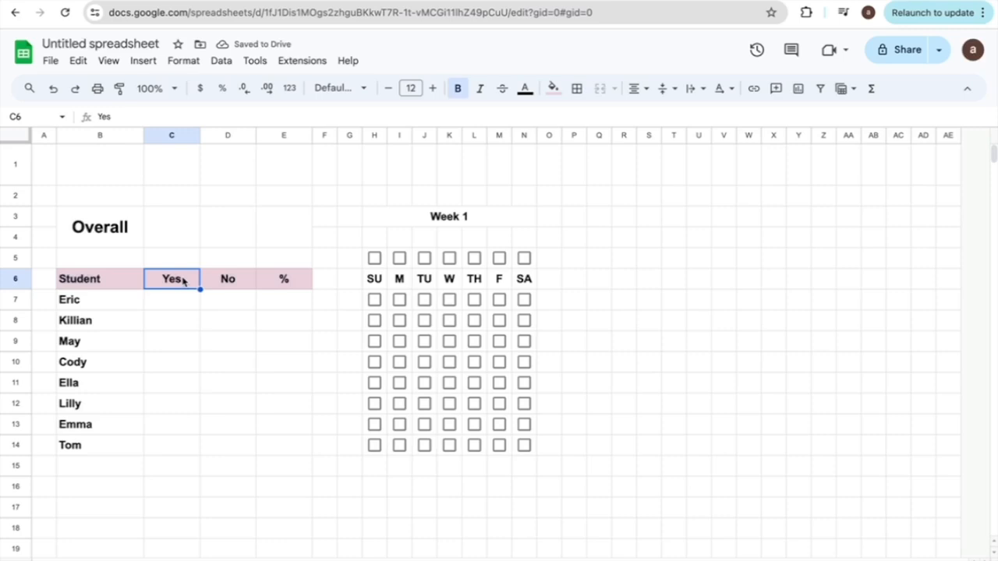
double_click(187, 280)
left_click(525, 88)
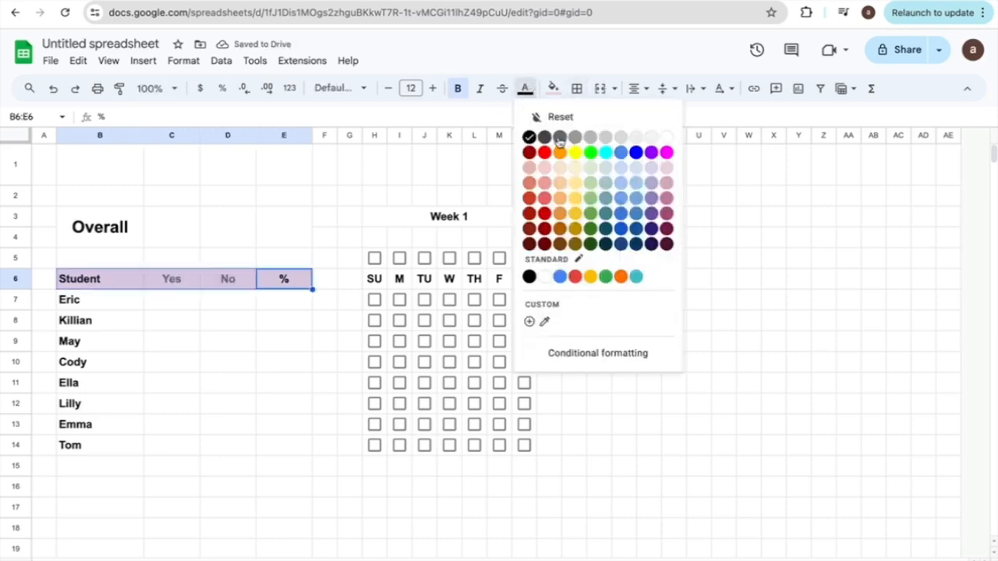
left_click(560, 138)
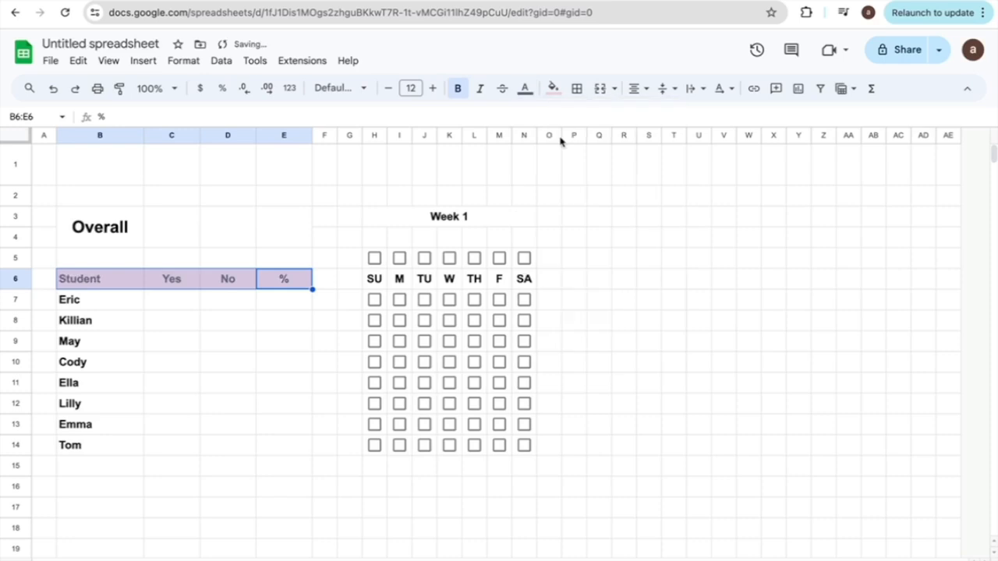
left_click(195, 424)
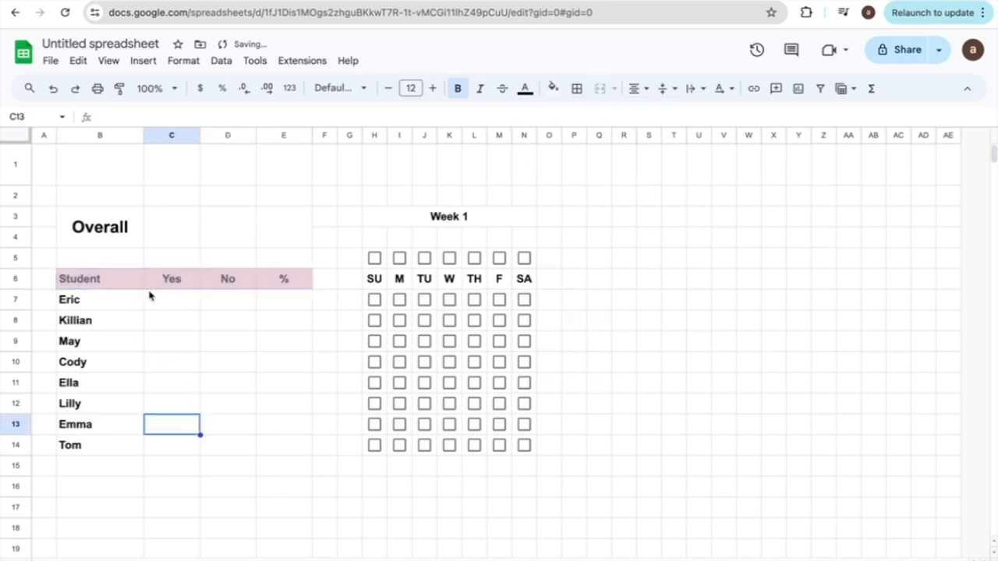
Fill the checkbox and weekday heading cells H5 to N6 with light magenta 3
left_click(355, 258)
left_click(372, 259)
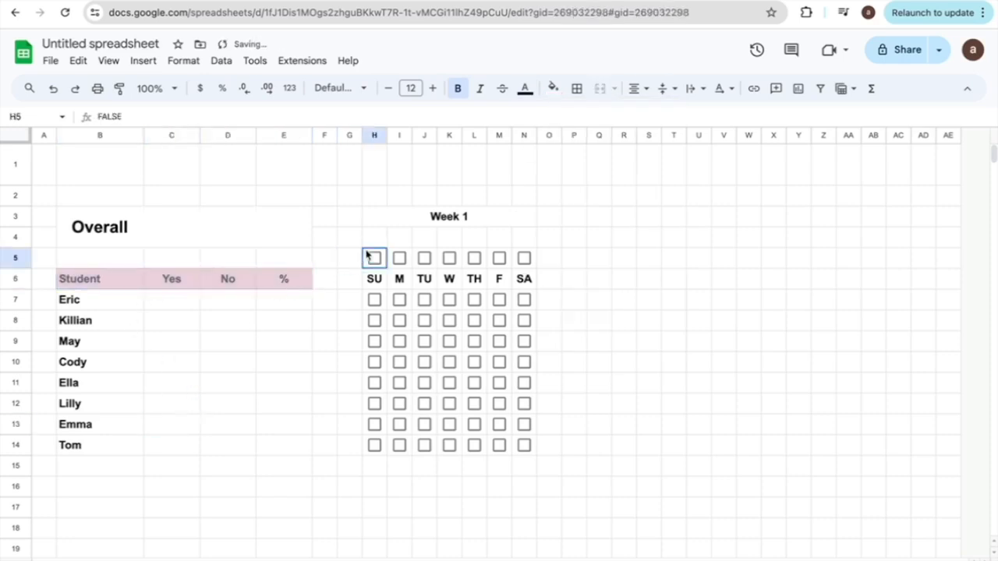
left_click_drag(372, 258, 537, 281)
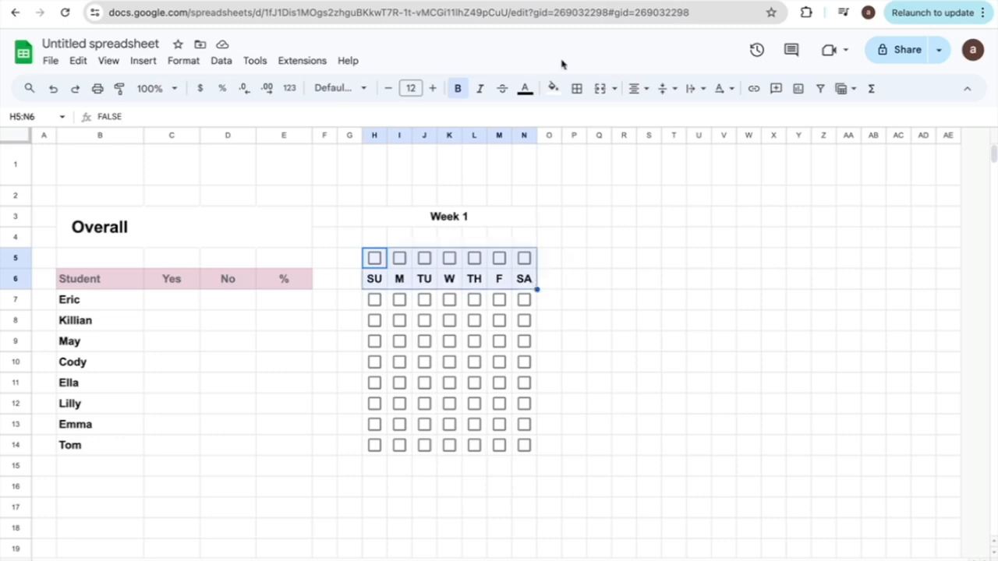
left_click(554, 89)
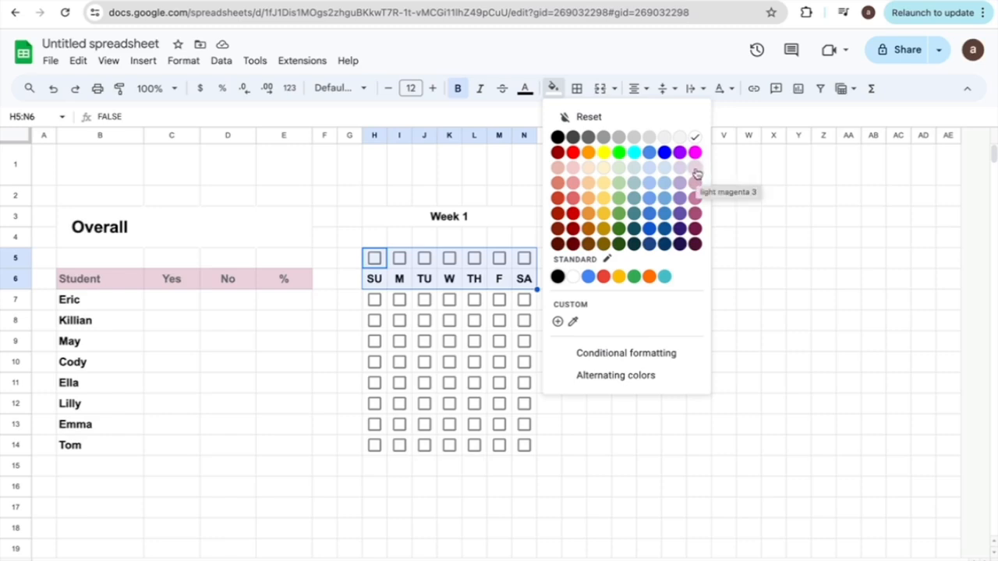
left_click(697, 175)
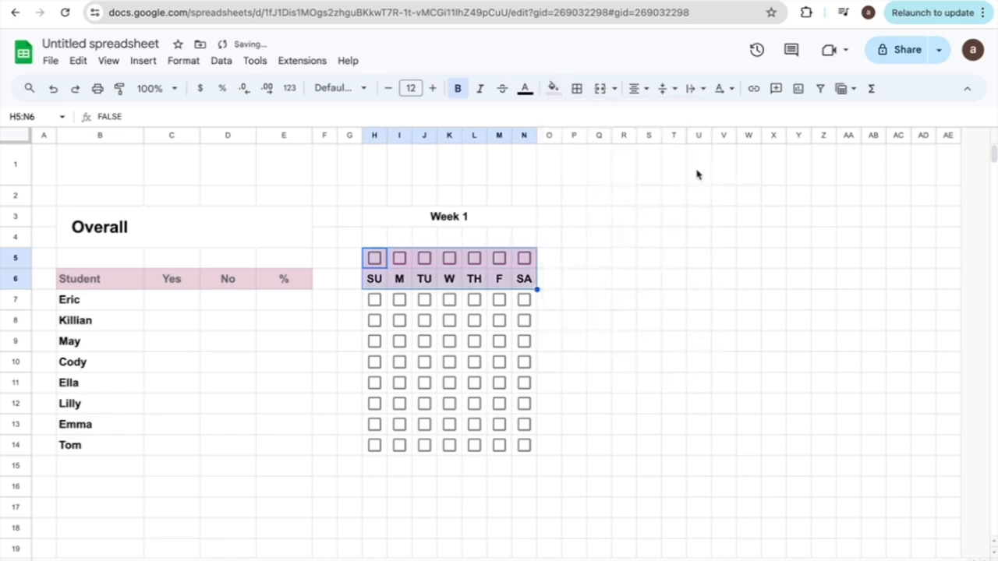
left_click(693, 181)
Give the merged Week 1 title cell a light purple fill and dark gray text
left_click(429, 222)
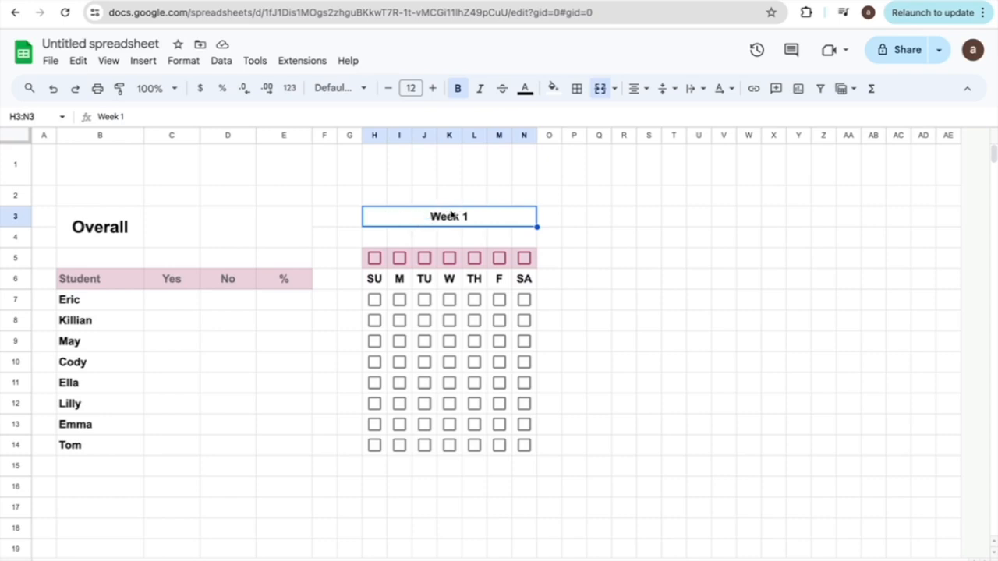
left_click(551, 89)
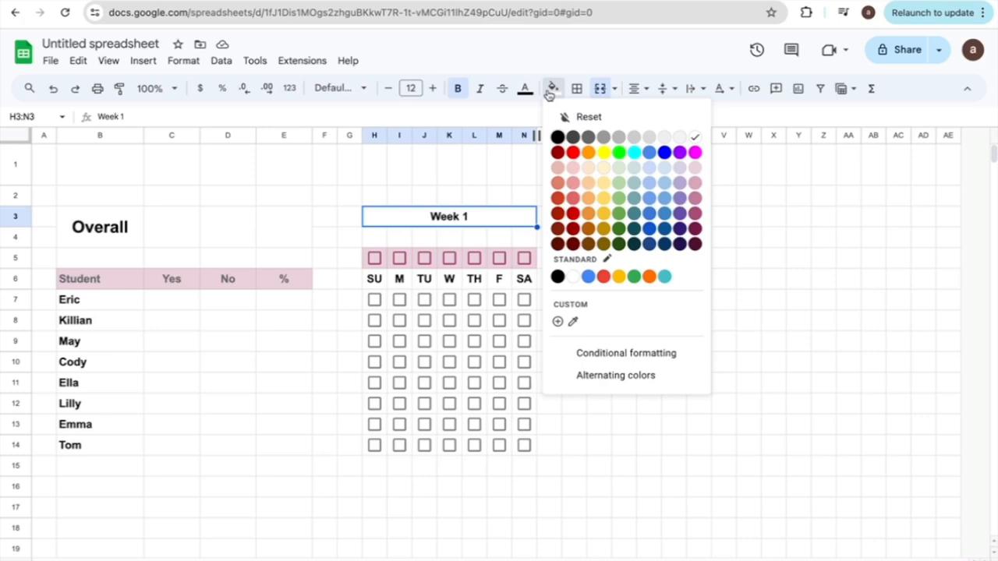
left_click(679, 182)
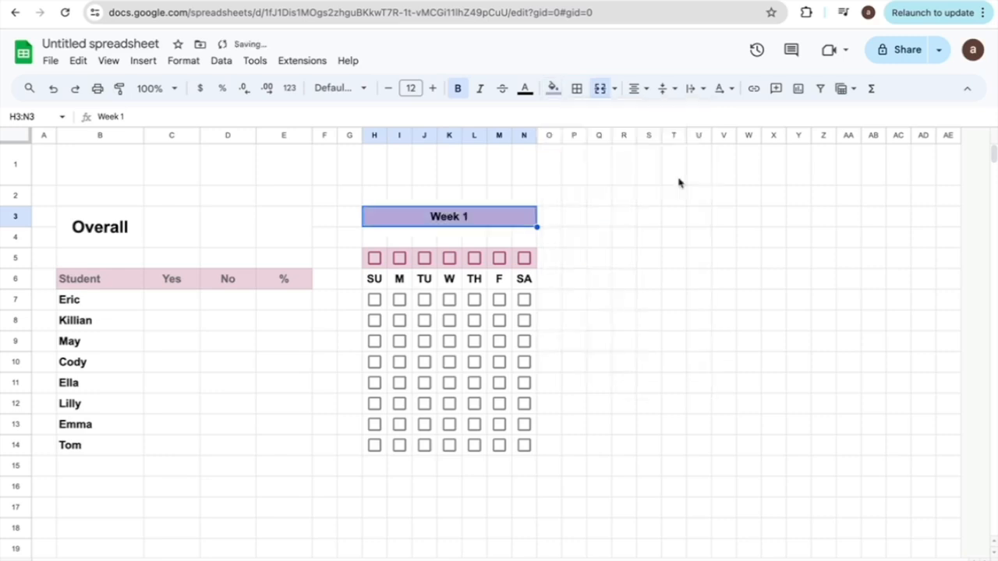
double_click(472, 224)
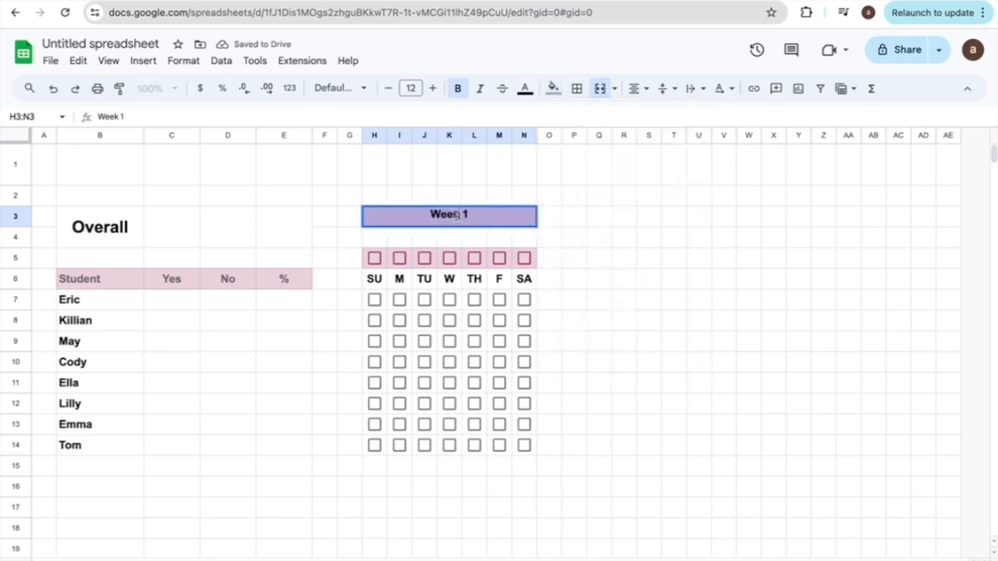
left_click(522, 91)
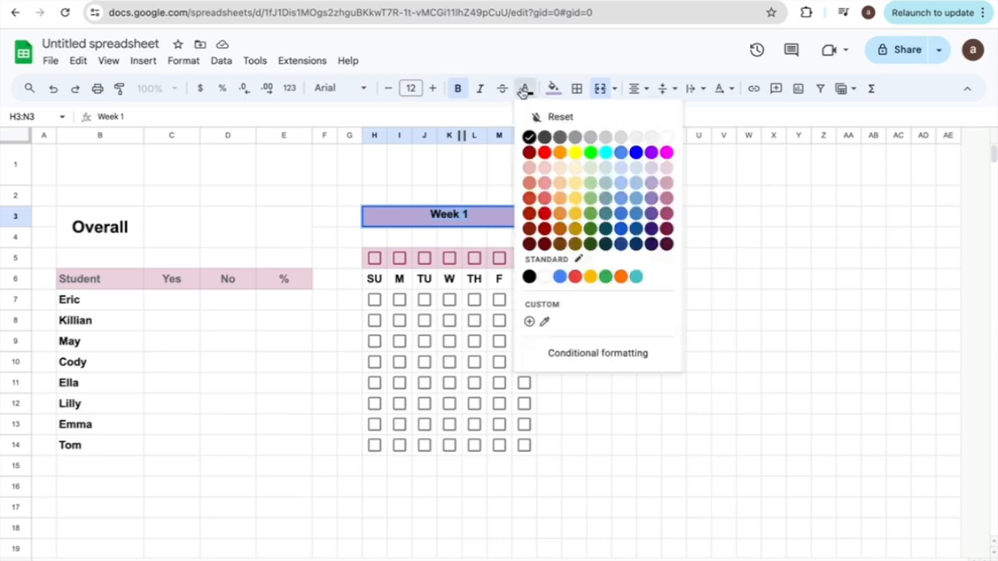
left_click(546, 138)
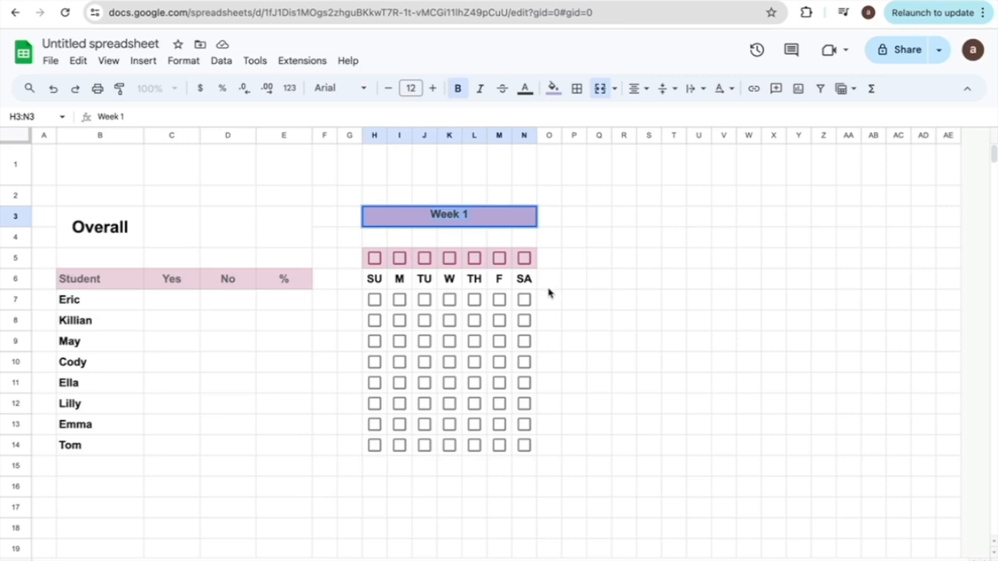
left_click(609, 260)
Fill the Overall title block B3 to E4 with light magenta 3
left_click_drag(123, 227, 272, 234)
left_click(553, 90)
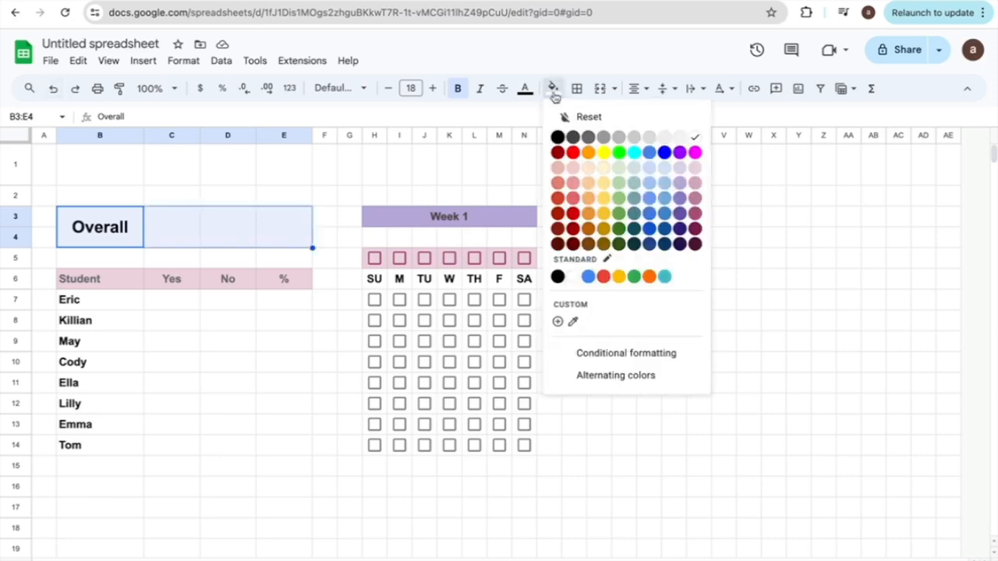
left_click(695, 169)
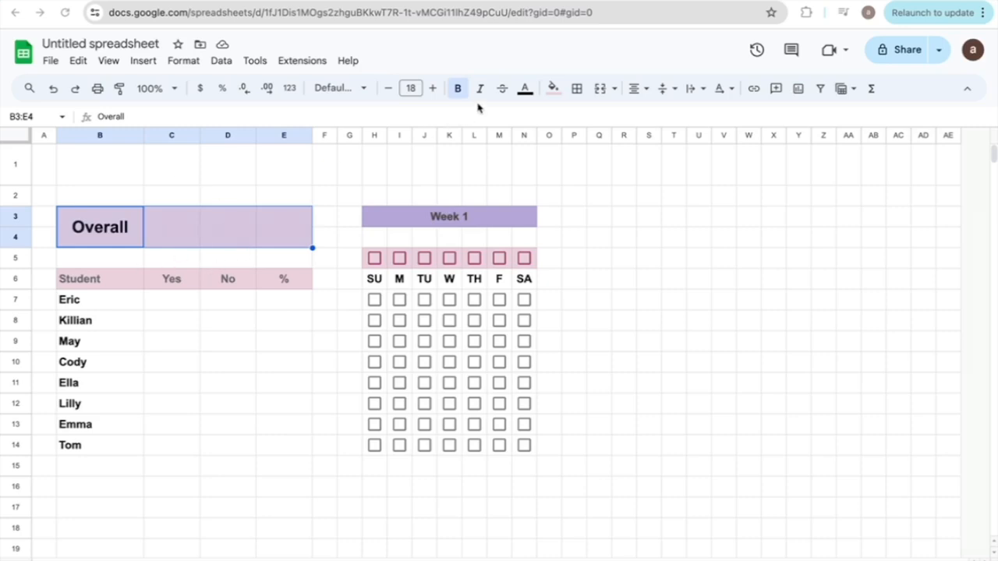
Choose a light gray border color and apply vertical borders to the Overall title block B3 to E4
left_click(577, 89)
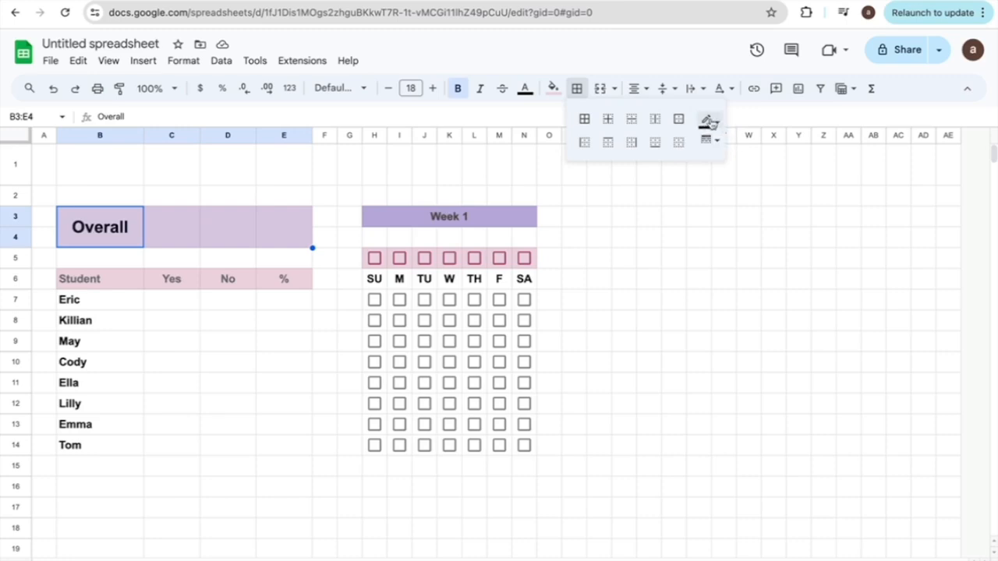
left_click(711, 123)
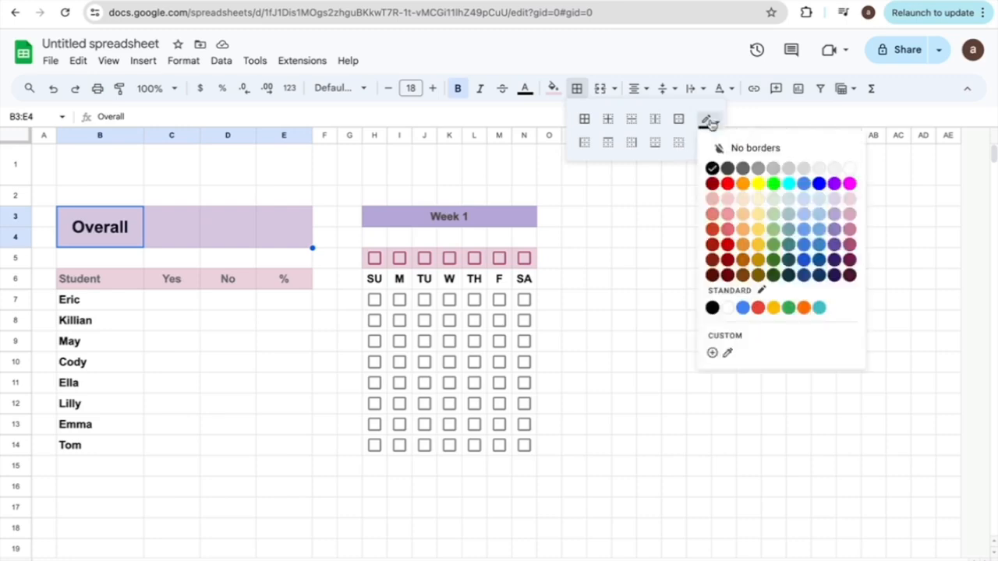
left_click(836, 172)
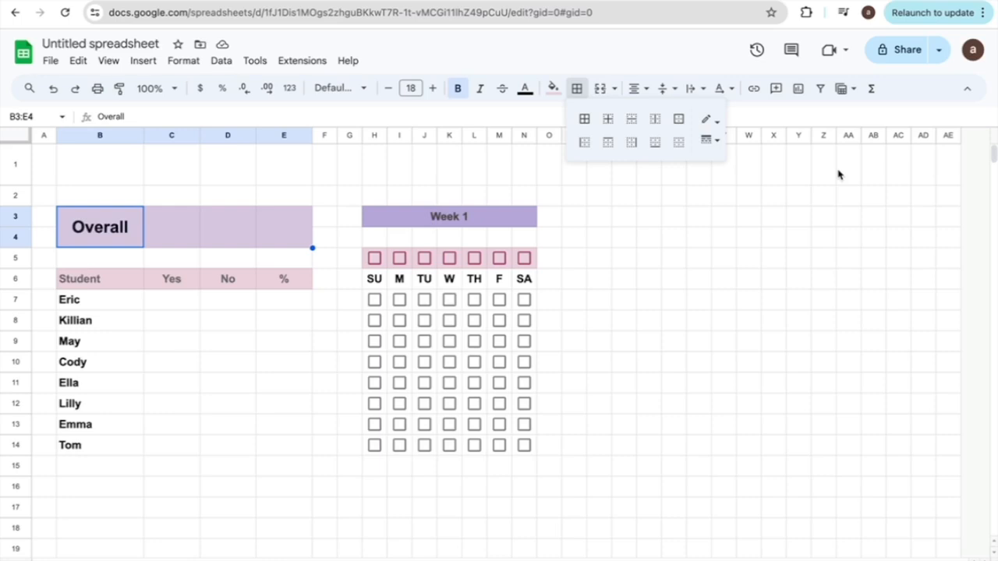
left_click(655, 127)
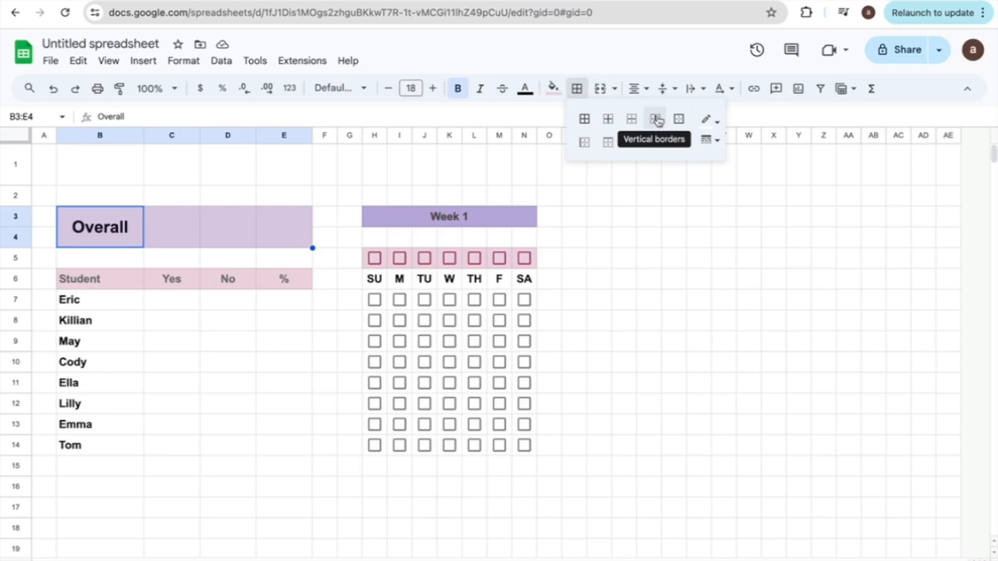
Copy the Week 1 block H3 to N14 and paste it starting at cell P3
left_click(573, 217)
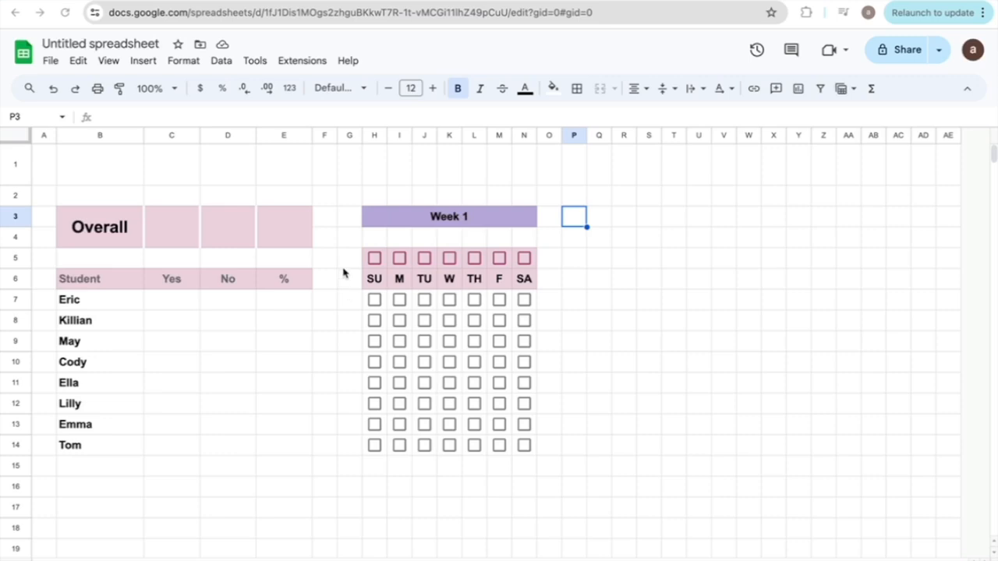
left_click(364, 214)
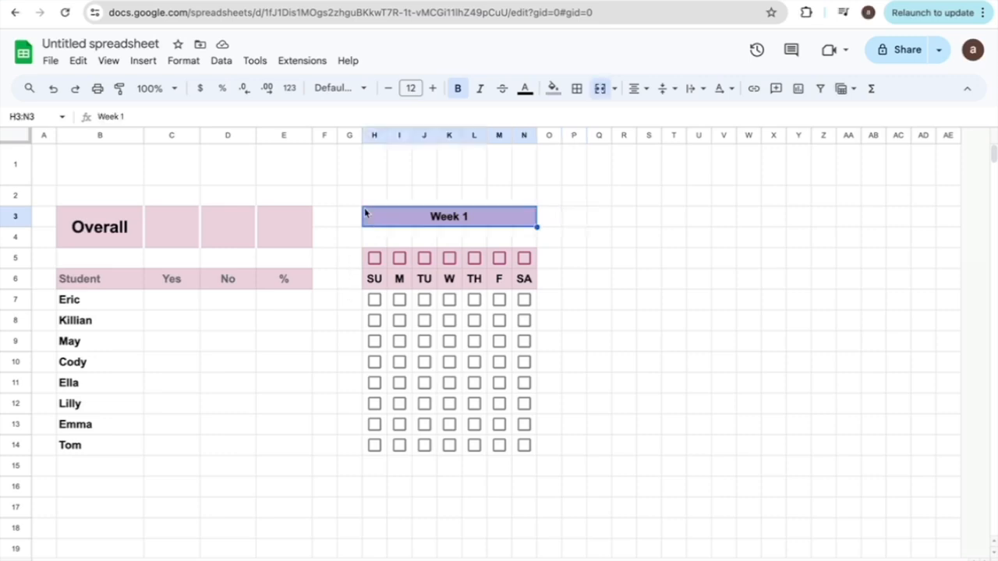
left_click_drag(370, 237, 388, 455)
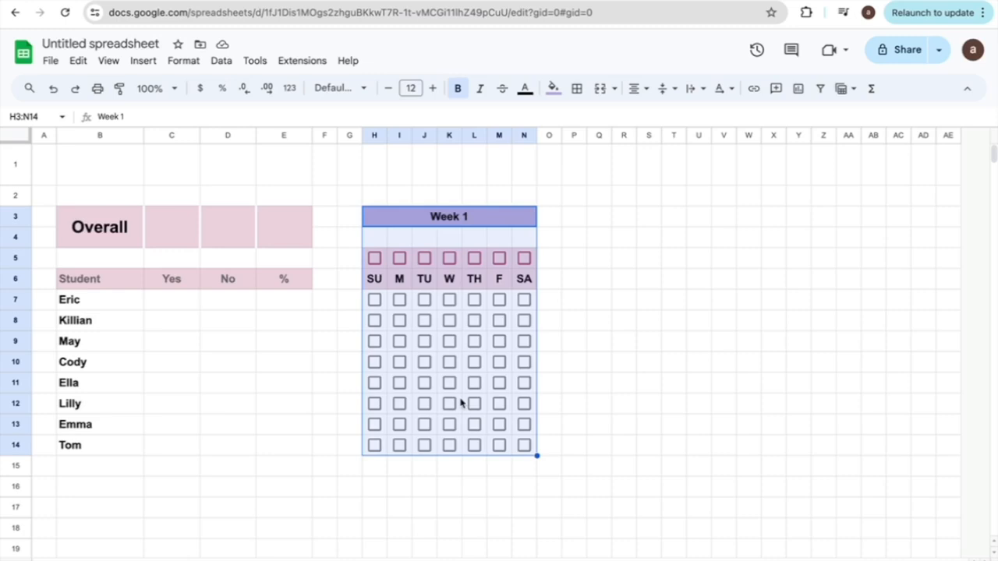
key("ctrl+c")
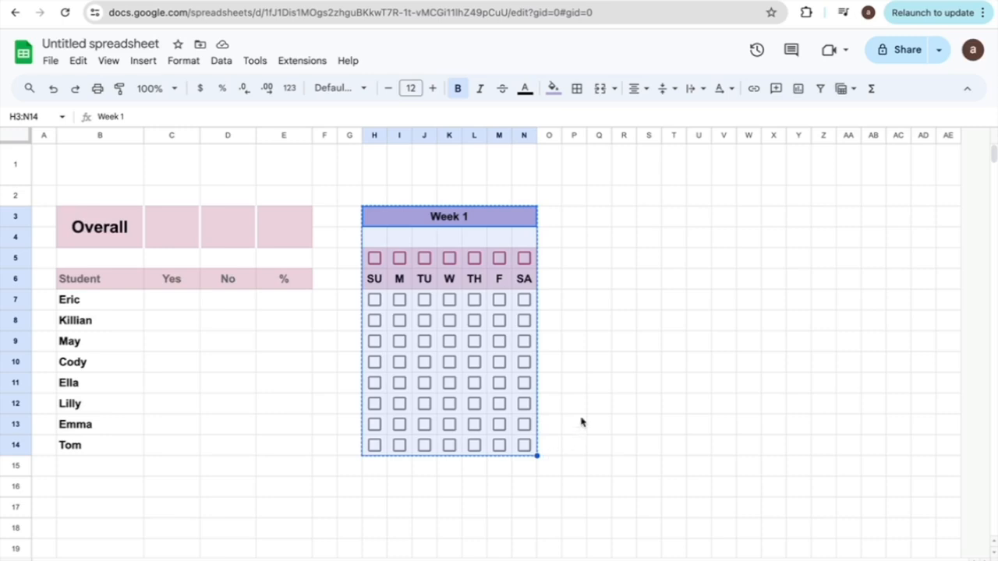
left_click(575, 224)
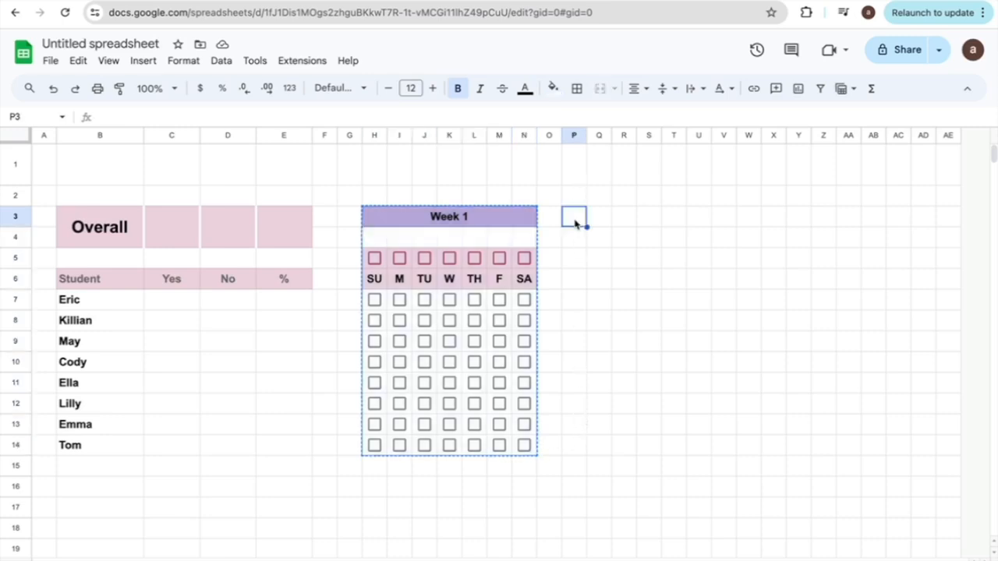
key("ctrl+v")
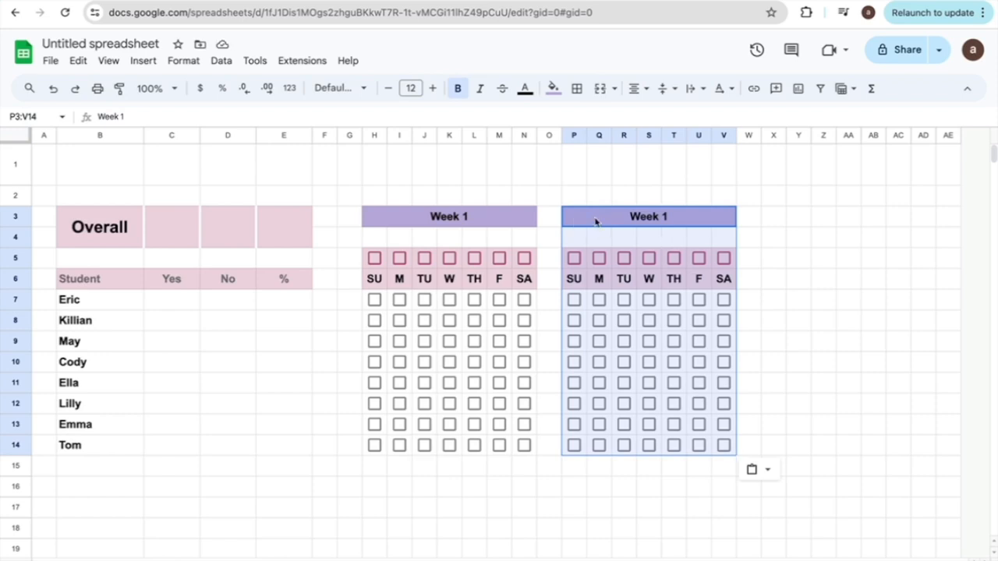
Copy the pasted week block P3 to V14 and paste it starting at cell X3
right_click(671, 294)
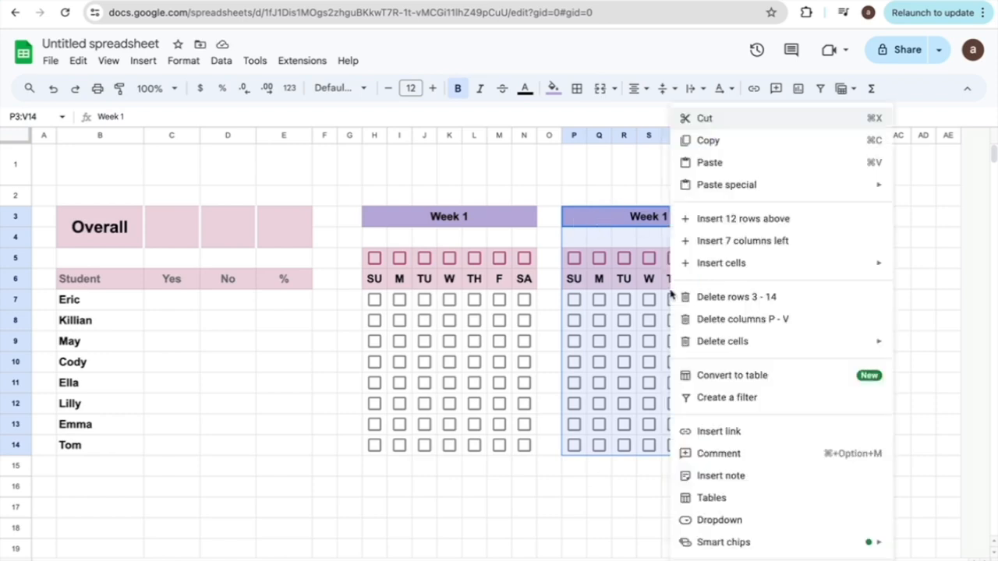
left_click(731, 148)
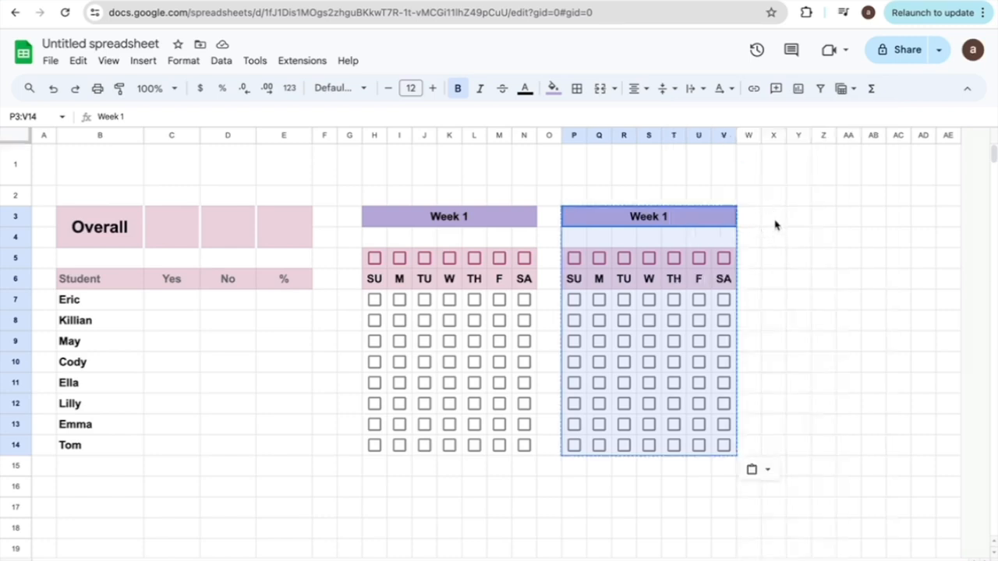
left_click(775, 223)
right_click(775, 224)
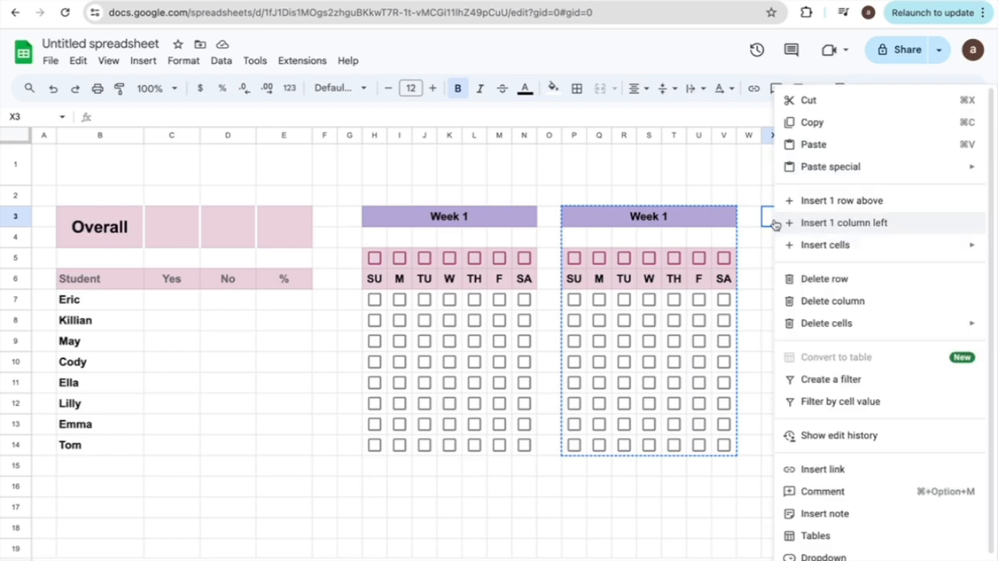
left_click(812, 150)
left_click(947, 217)
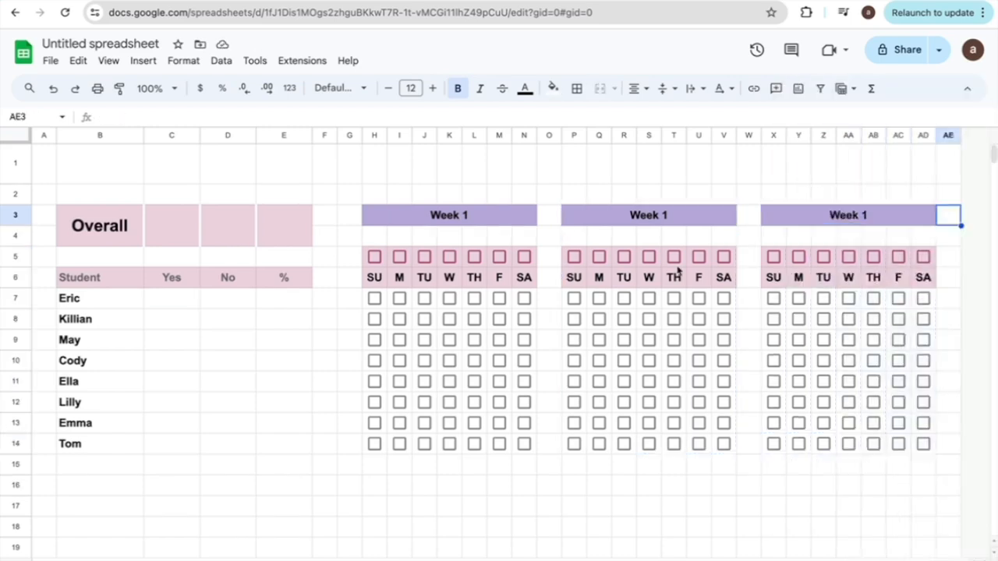
Rename the title of the block at P3 to Week 2 and the title of the block at X3 to Week 3
left_click(712, 216)
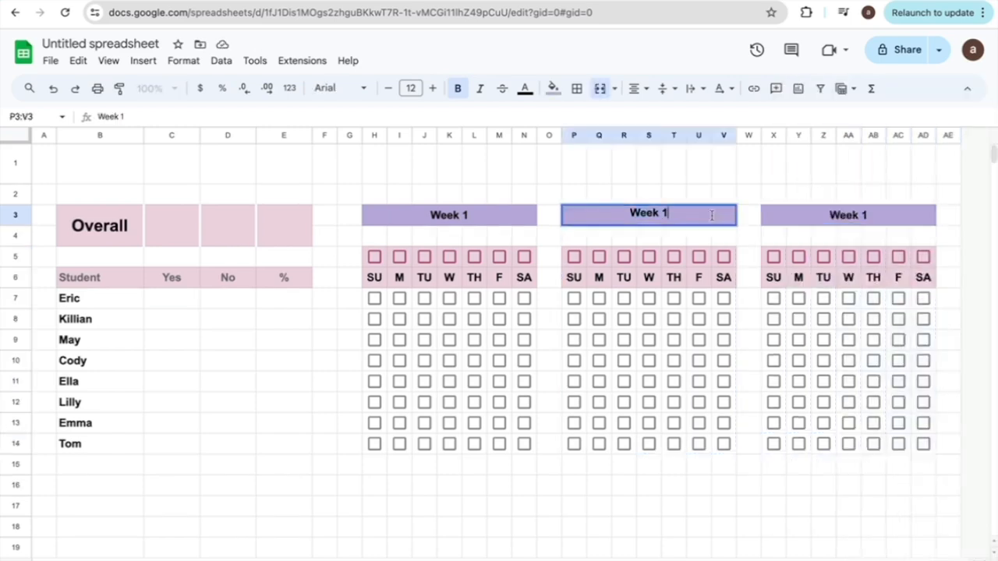
key("BackSpace")
type("2")
left_click(907, 224)
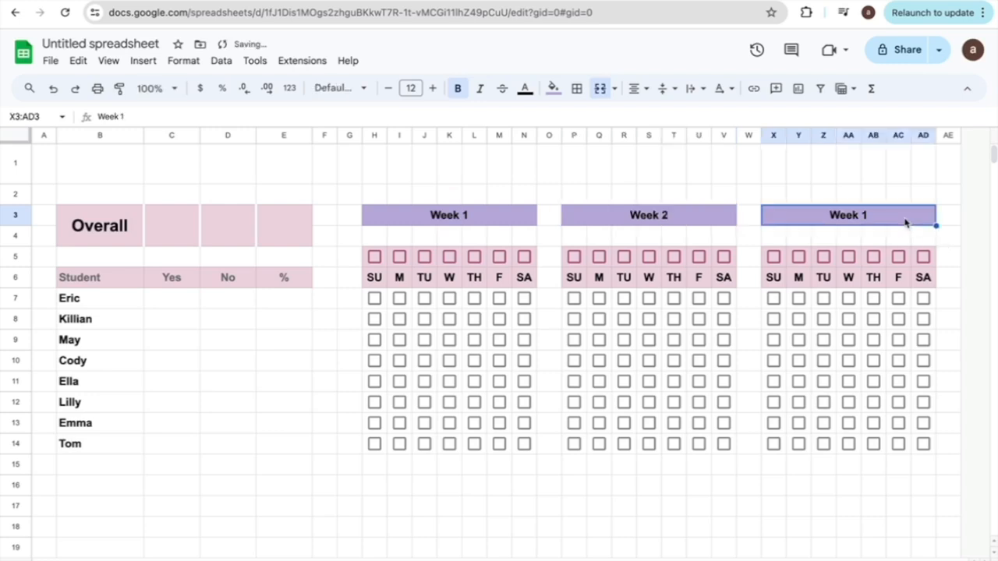
double_click(905, 223)
key("BackSpace")
type("3")
left_click(715, 197)
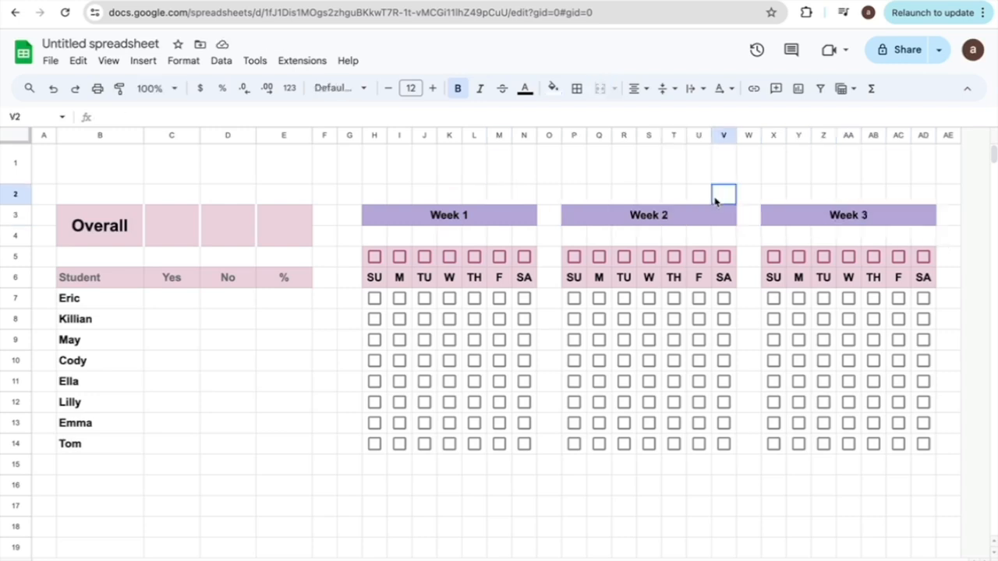
Fill the merged Week 2 title cell with a medium purple one shade darker than the Week 1 title
left_click(718, 215)
left_click(552, 89)
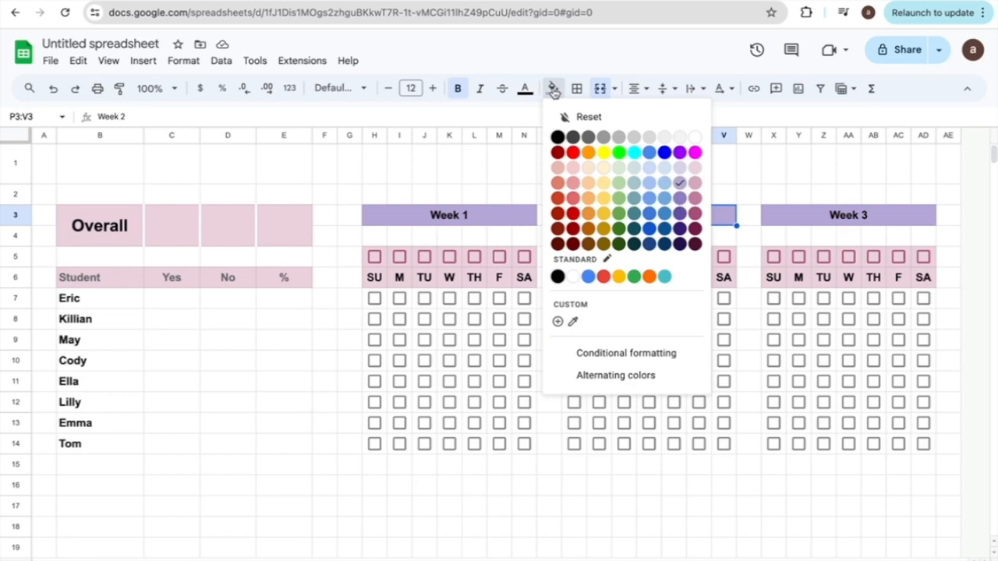
left_click(689, 199)
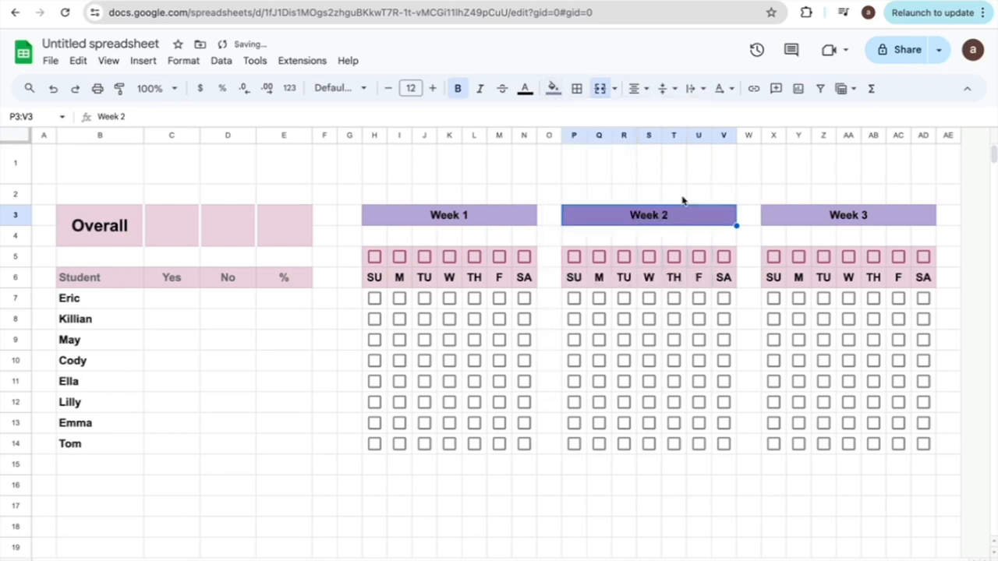
Fill the merged Week 3 title cell with a dark purple one shade darker than the Week 2 title
left_click(798, 200)
left_click(795, 216)
left_click(554, 89)
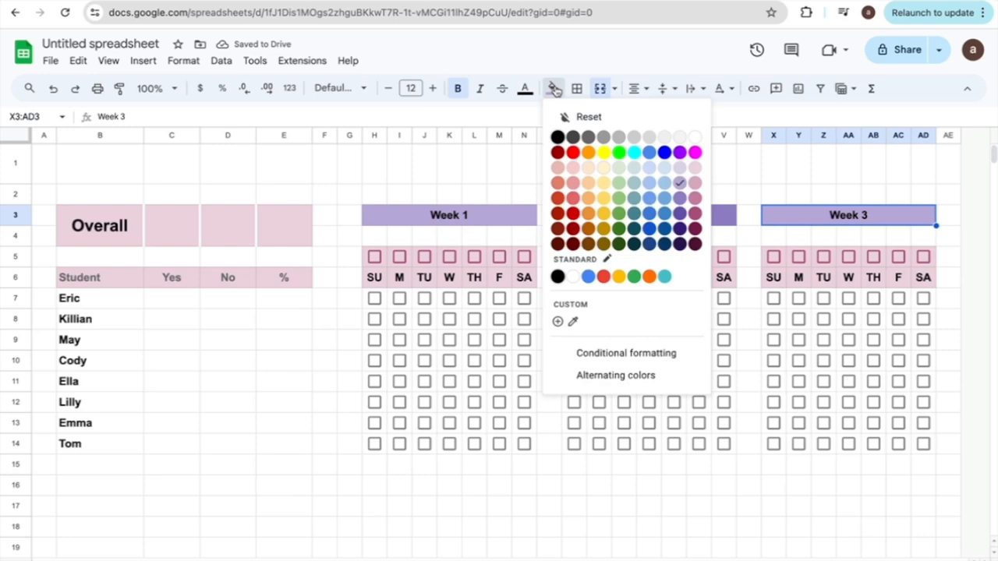
left_click(680, 213)
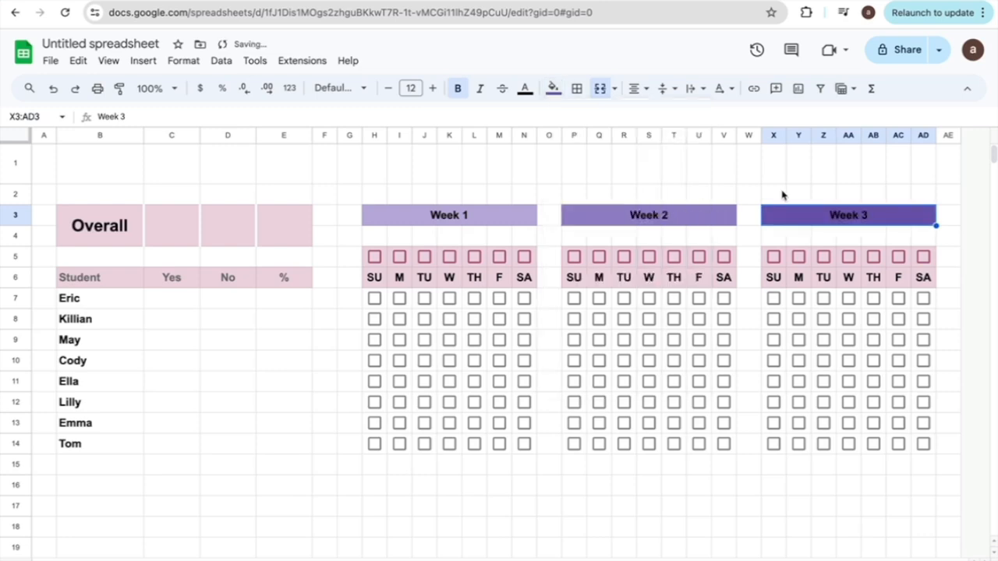
left_click(781, 170)
left_click(789, 219)
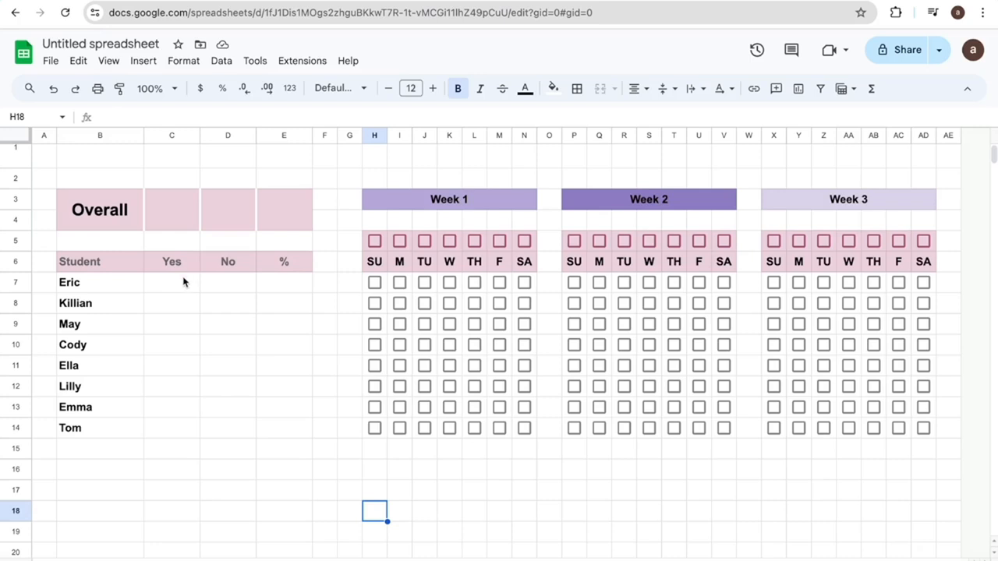
Start a COUNTIFS formula in C7 with the absolute range $H$5:$AD$5 and the criterion TRUE
left_click(185, 286)
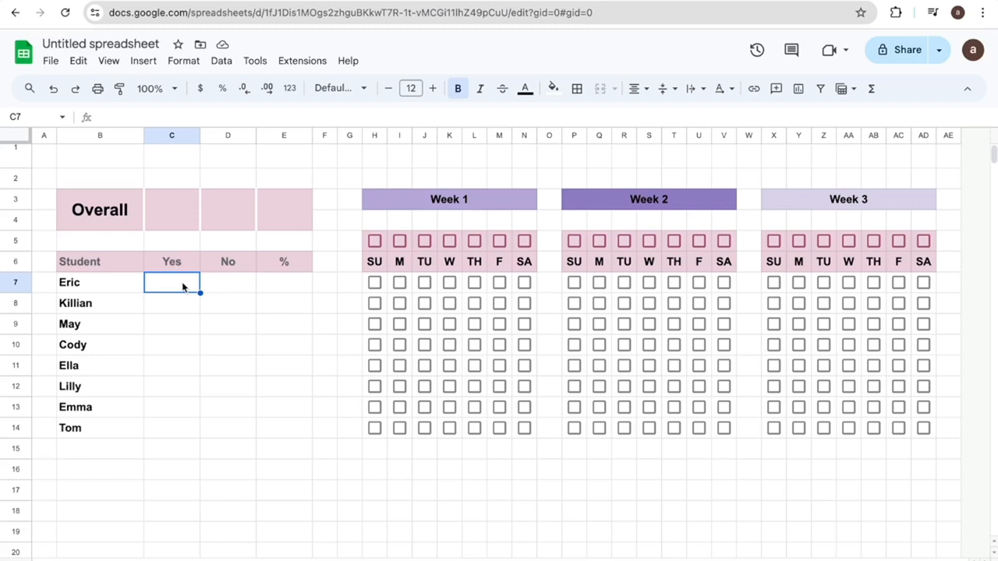
double_click(183, 286)
type("=Counti")
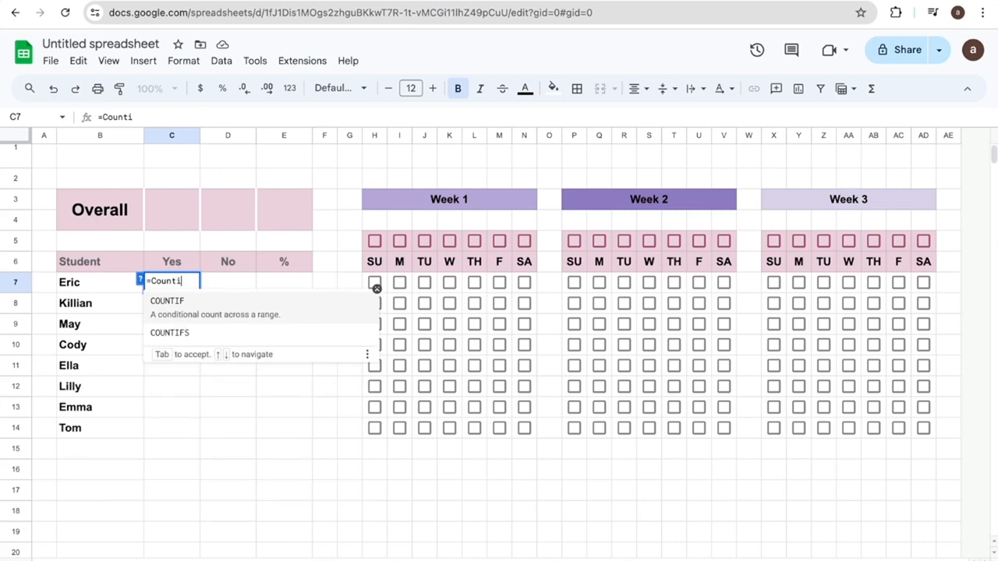
type("fs")
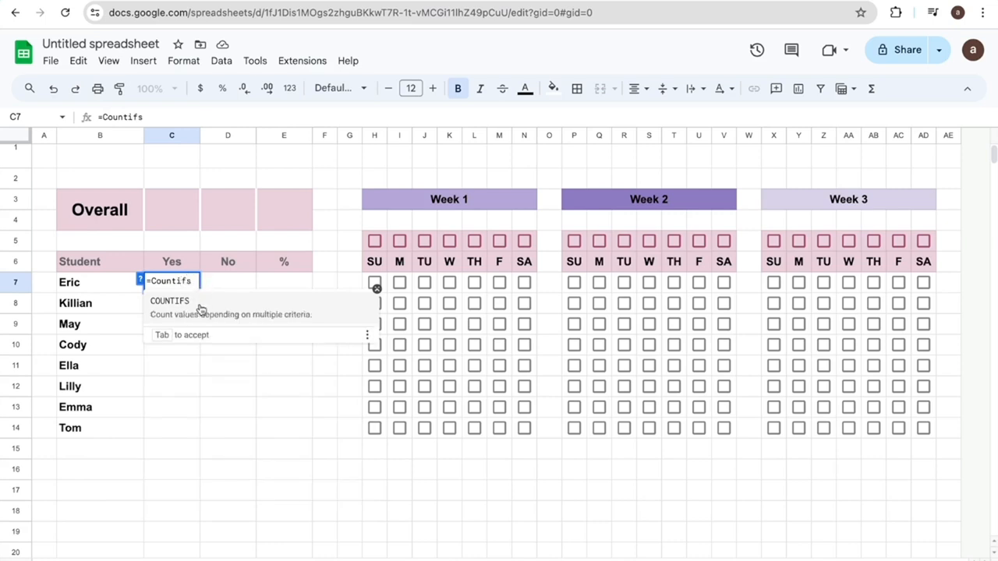
left_click(190, 311)
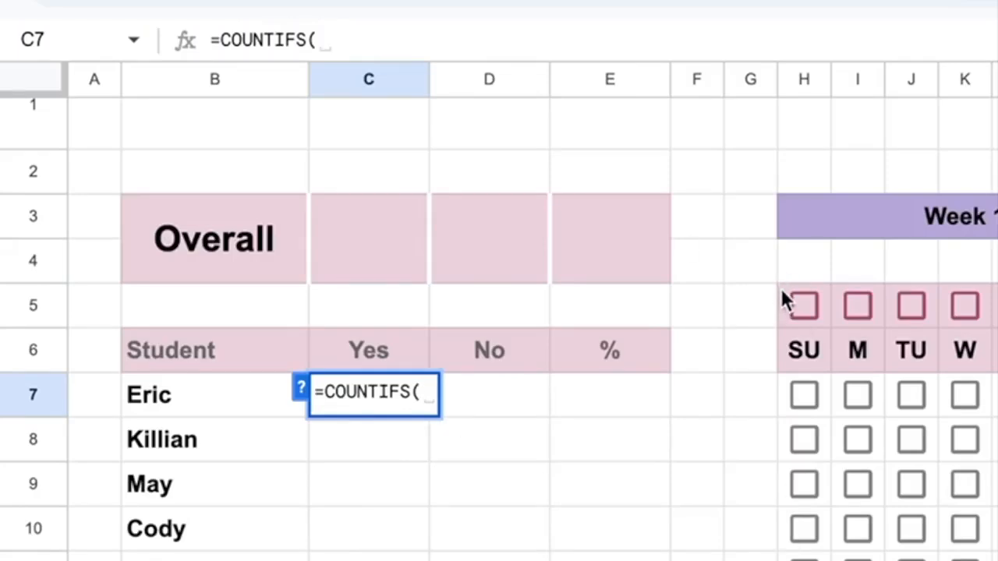
left_click_drag(787, 295, 922, 146)
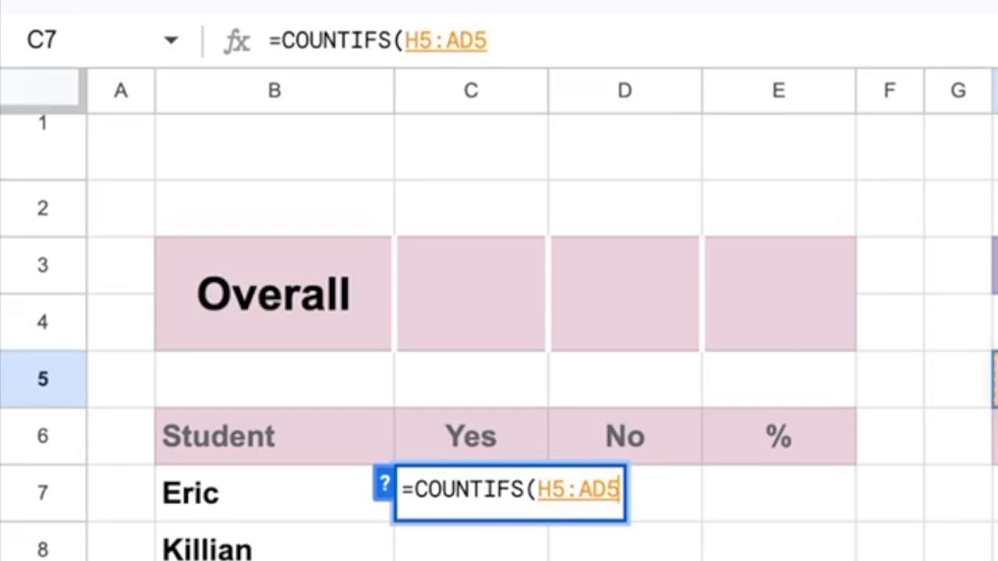
key("F4")
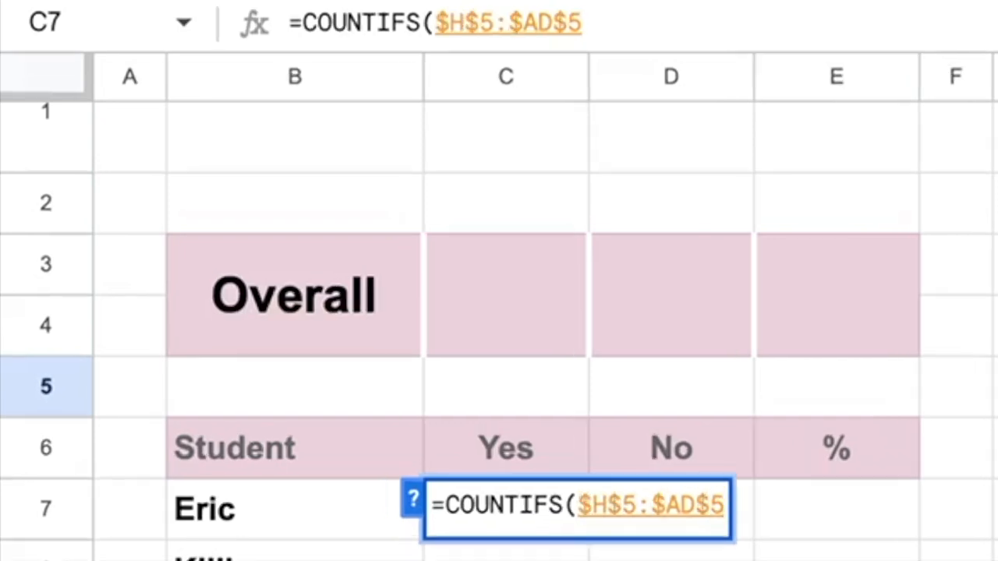
type(",TR")
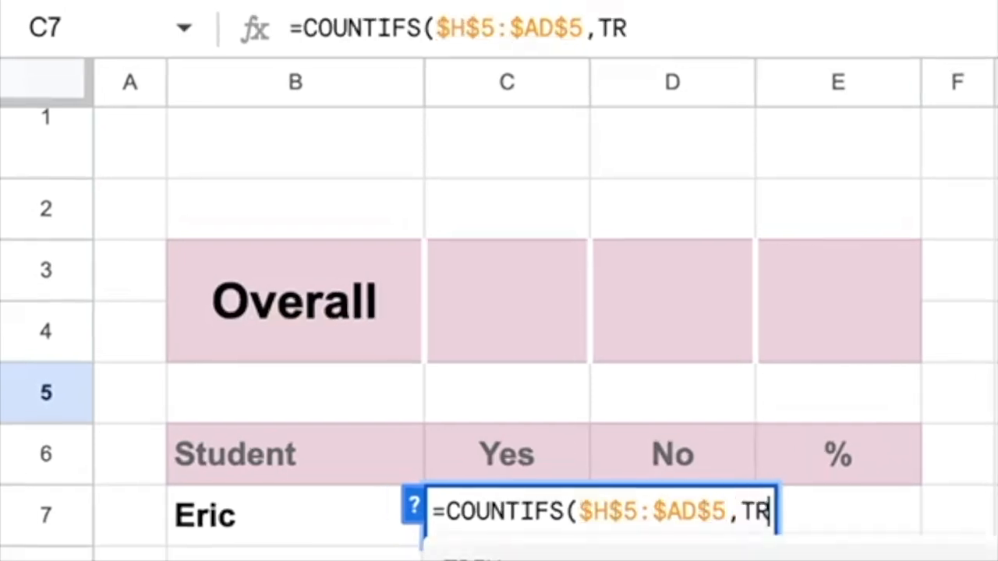
type("UE")
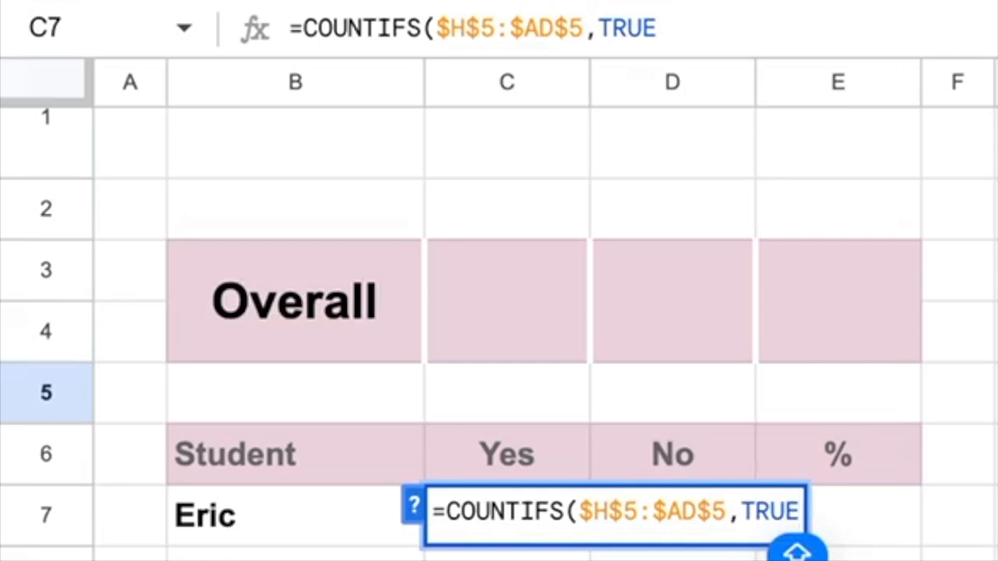
Complete the C7 formula with the range H7:AD7 and the criterion TRUE, giving =COUNTIFS($H$5:$AD$5,TRUE,H7:AD7,TRUE)
type(",")
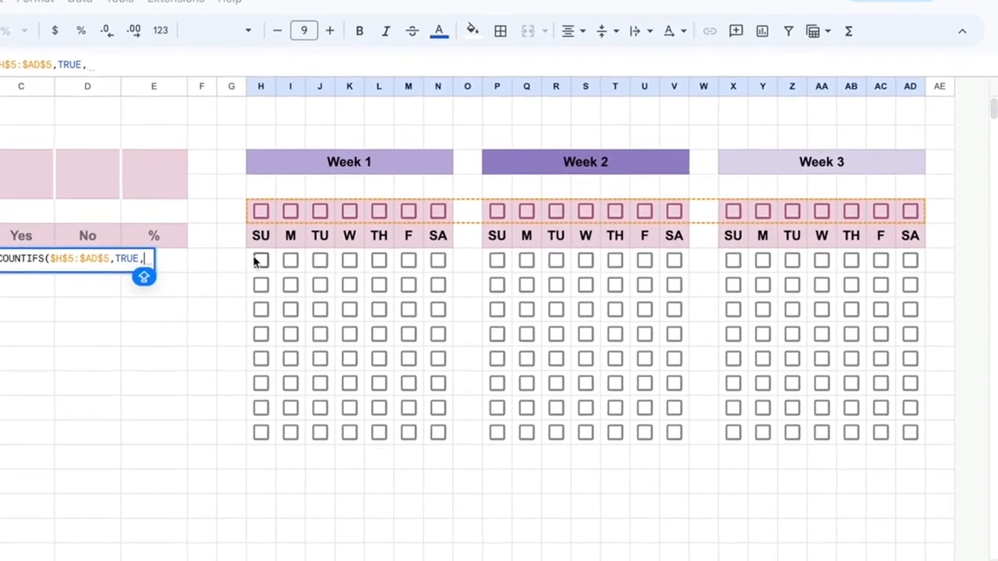
left_click_drag(257, 261, 957, 272)
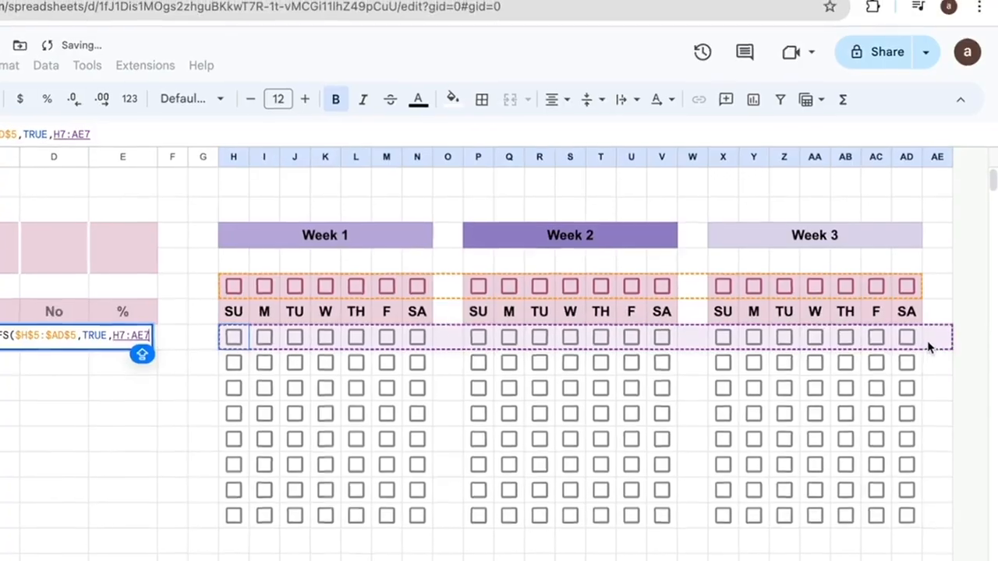
left_click_drag(927, 348, 909, 352)
type(",")
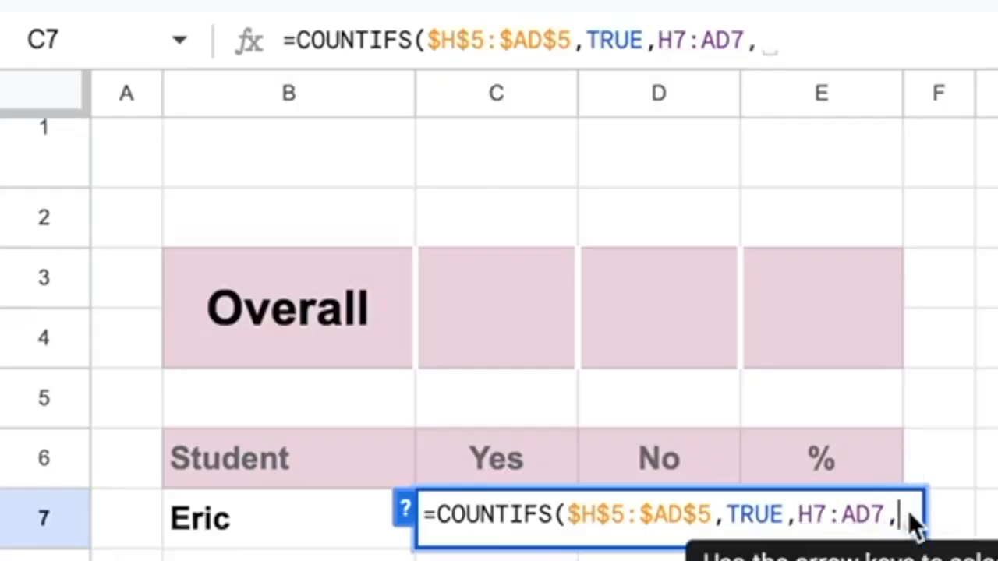
type("TRU")
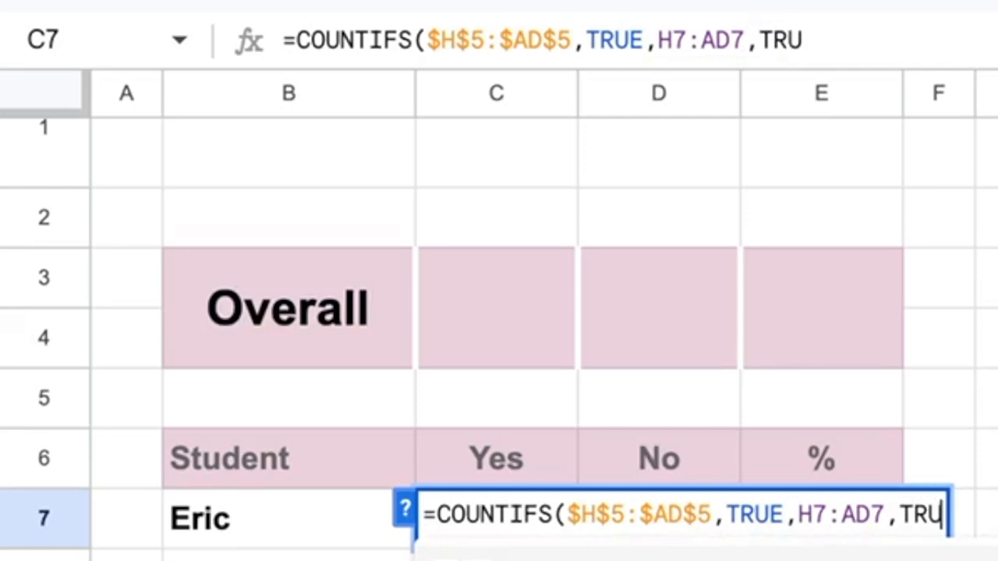
type("E")
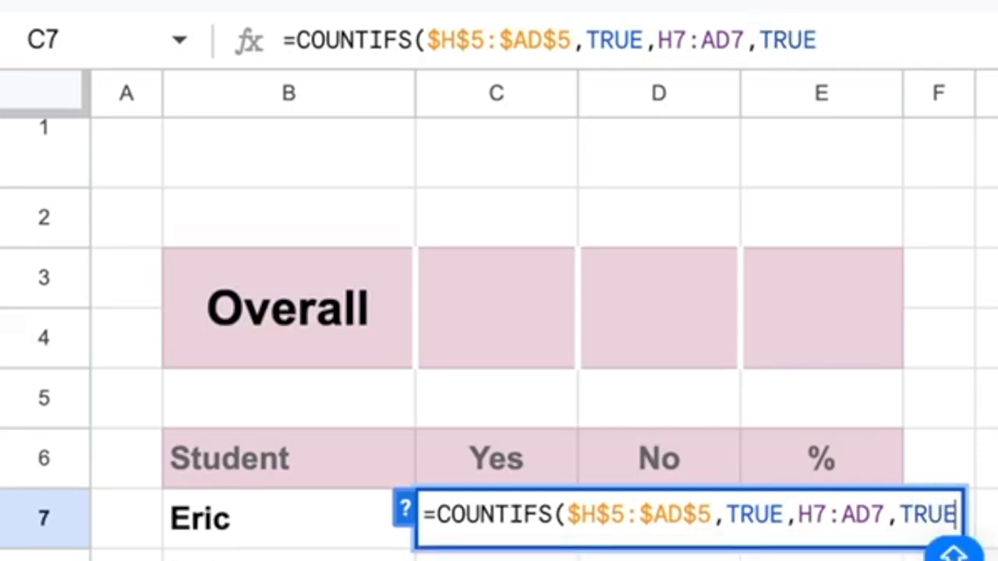
type(")")
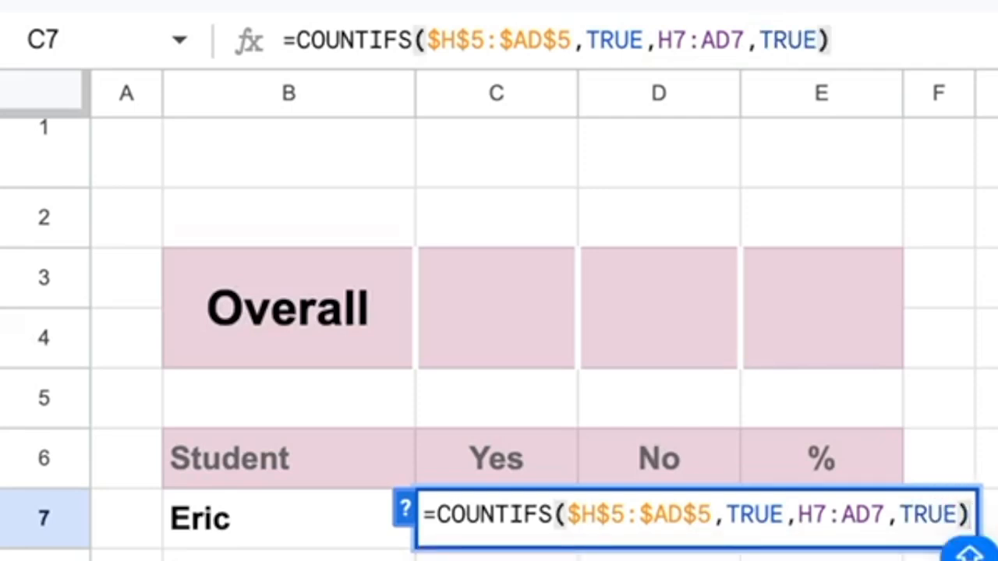
key("Return")
Copy the COUNTIFS formula text from C7 into D7 without shifting its references
left_click(541, 545)
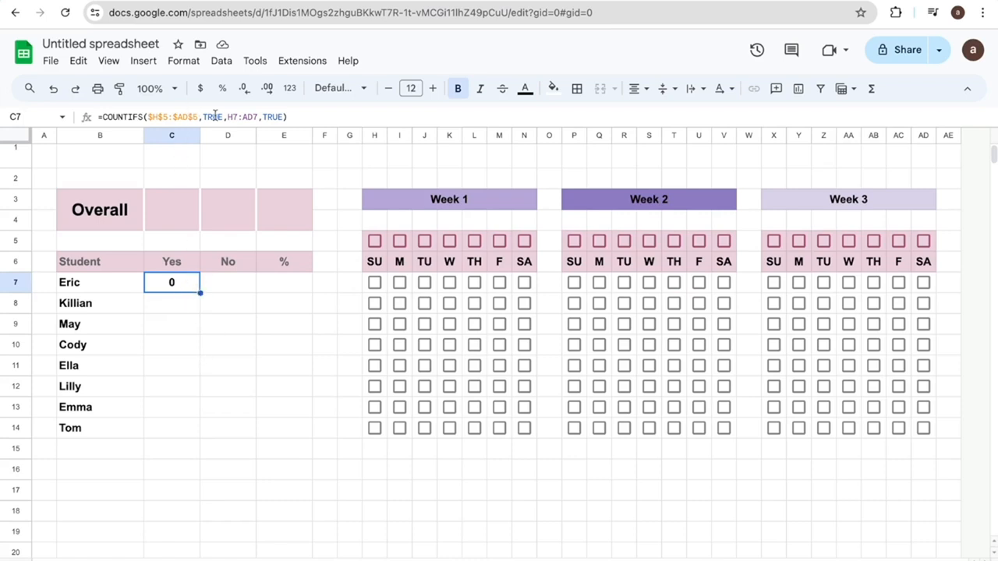
left_click(305, 117)
left_click_drag(305, 117, 94, 120)
key("ctrl+c")
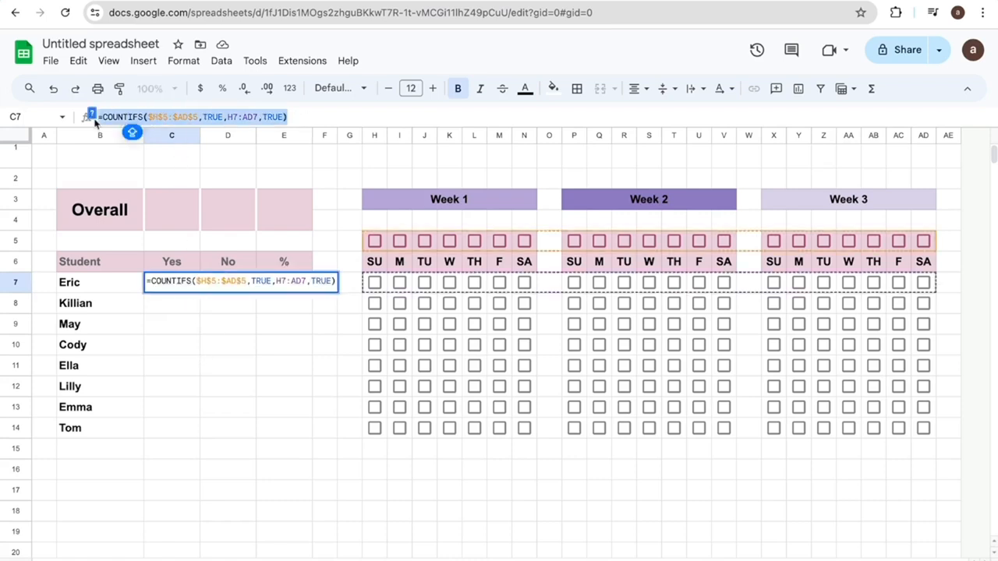
left_click(224, 340)
left_click(234, 286)
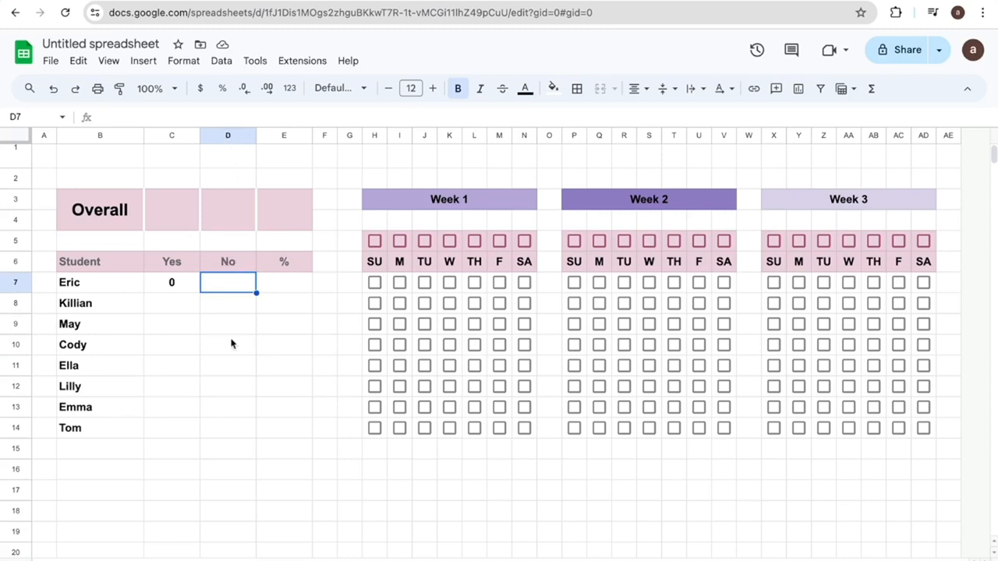
key("ctrl+v")
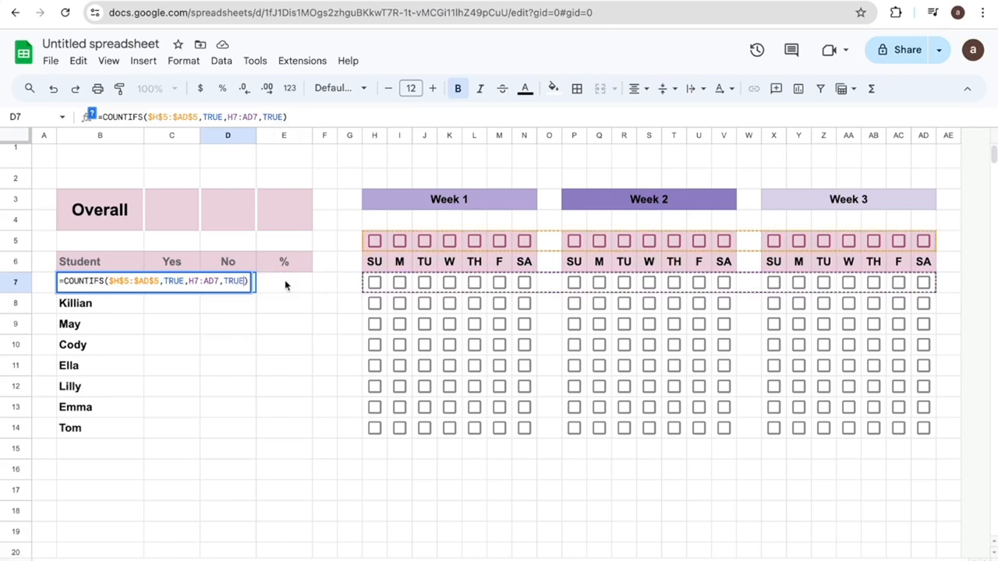
Change the last criterion in the D7 formula to FALSE and fill the C7:D7 formulas down to row 14
left_click_drag(248, 281, 224, 281)
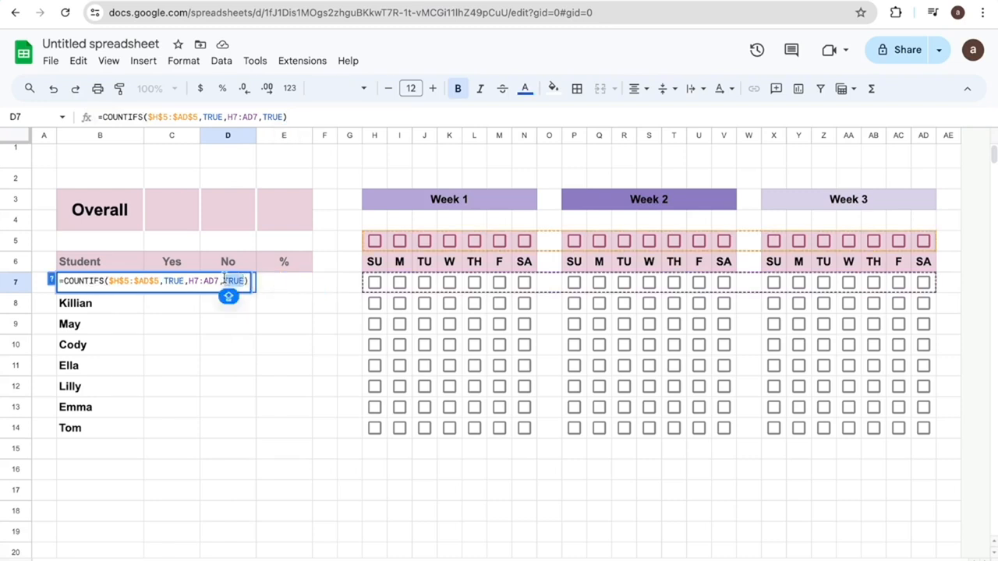
key("BackSpace")
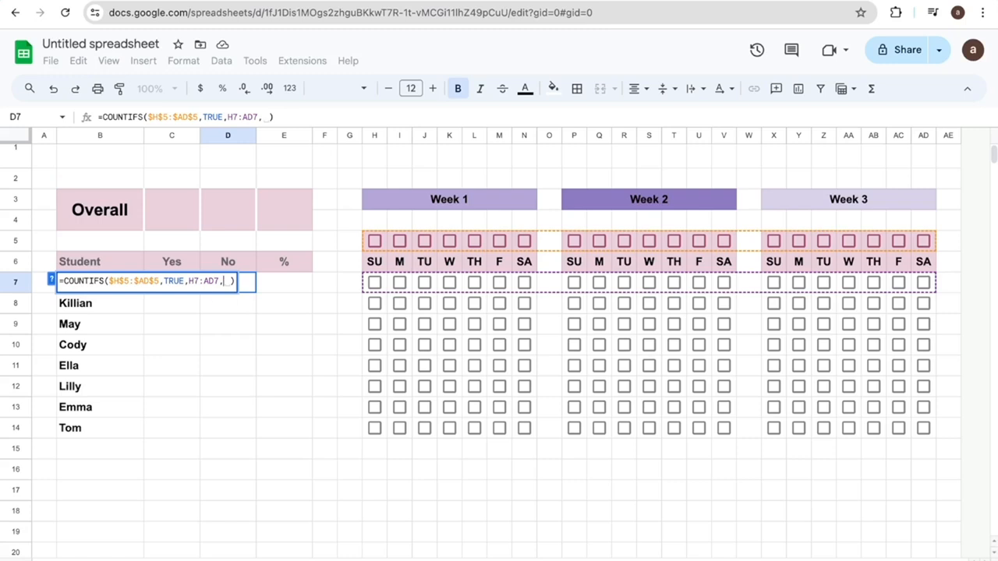
type("FALS")
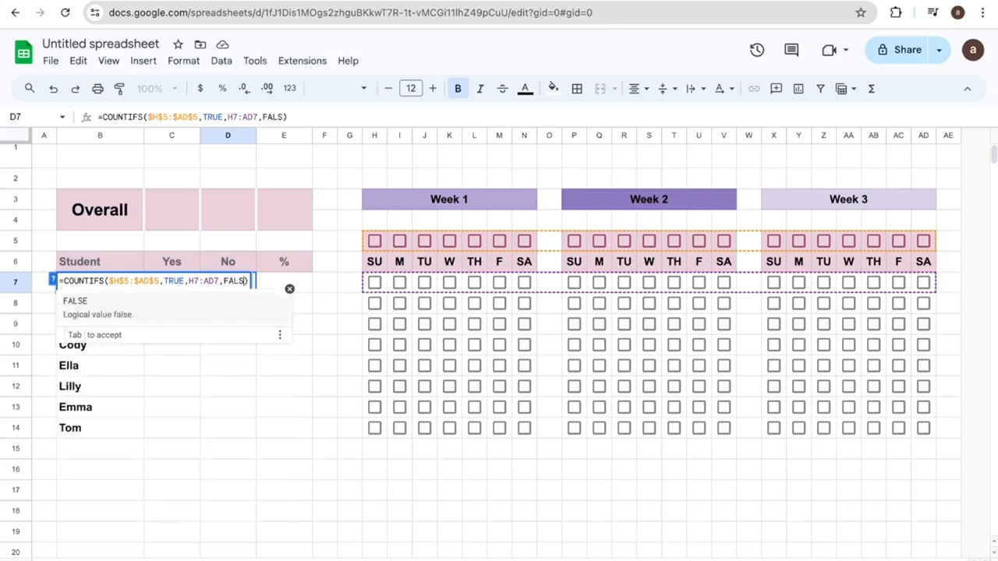
key("Tab")
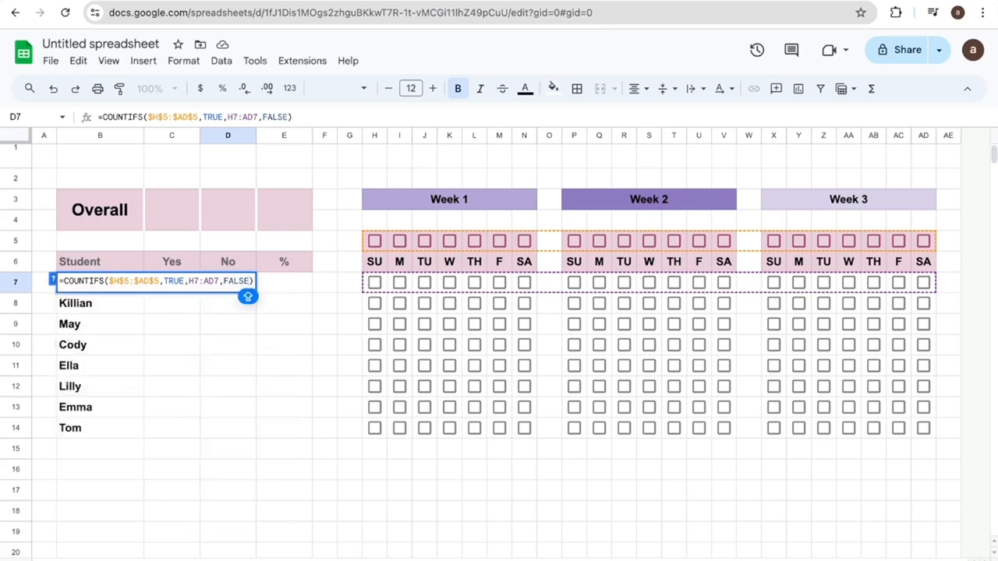
key("Return")
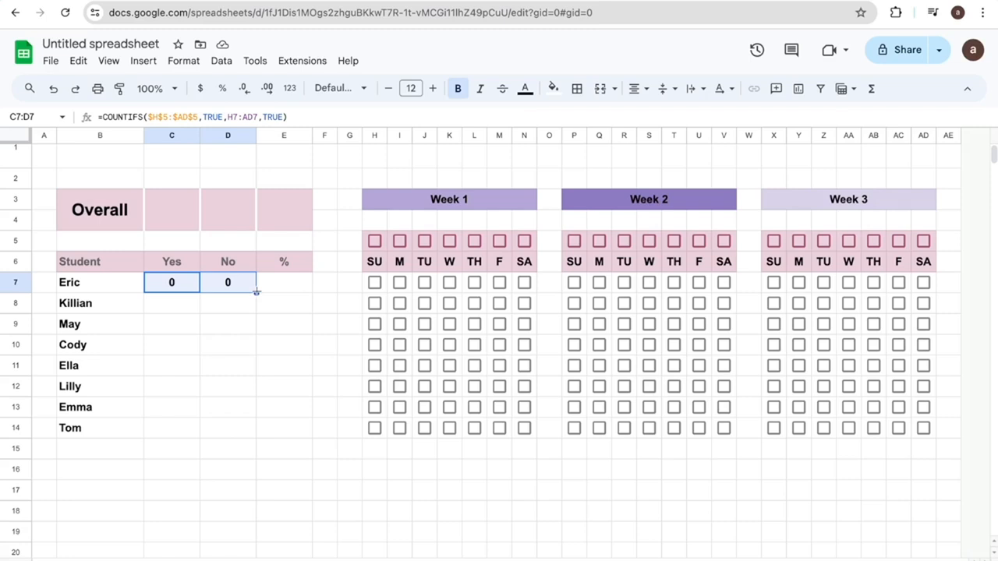
left_click_drag(256, 292, 239, 425)
Tick the Week 1 Sunday and Monday header checkboxes in H5 and I5
left_click(368, 248)
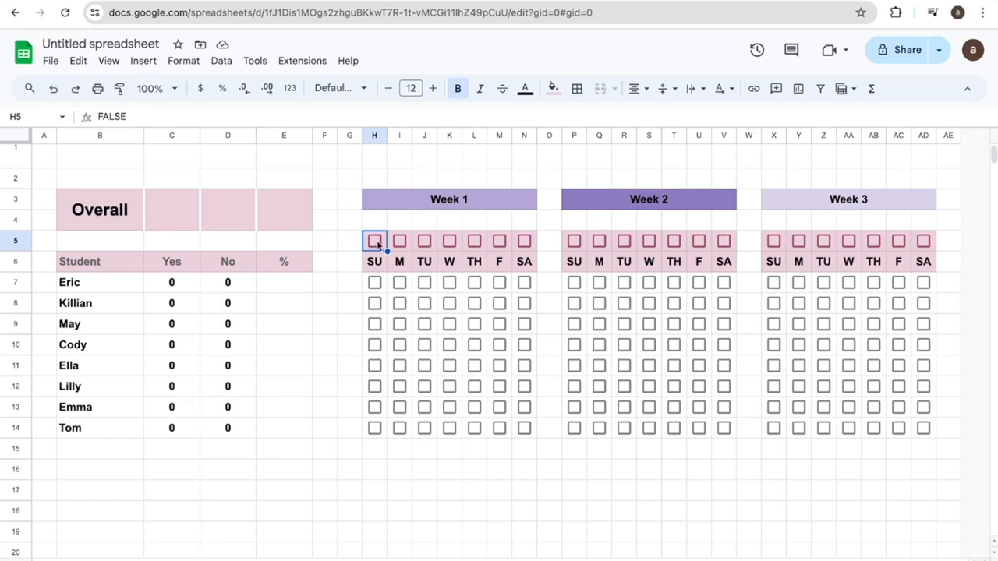
left_click(376, 241)
left_click(400, 240)
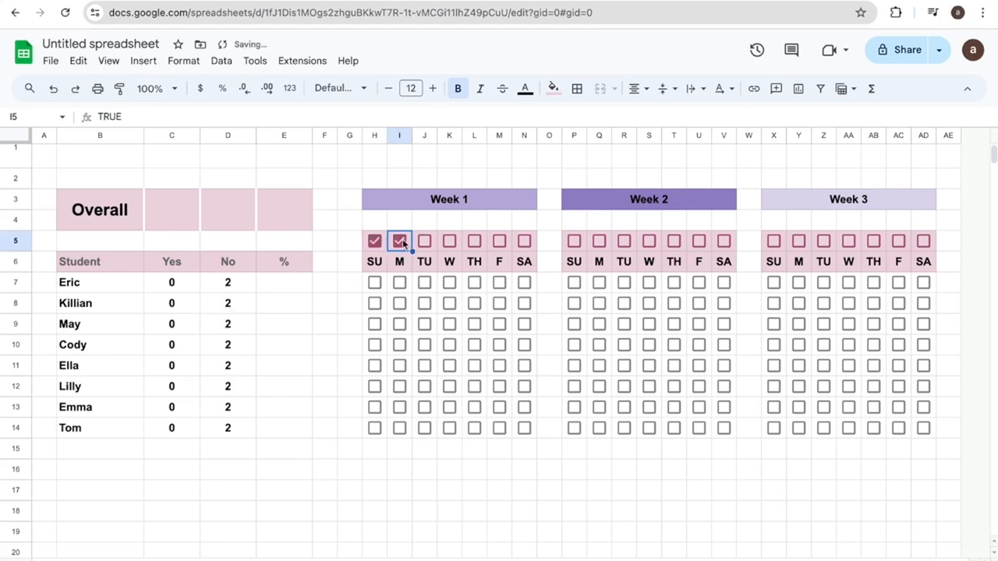
Tick the Week 1 checkboxes H7, I7 and J7 for the first student and H8 and I8 for the second
left_click(375, 284)
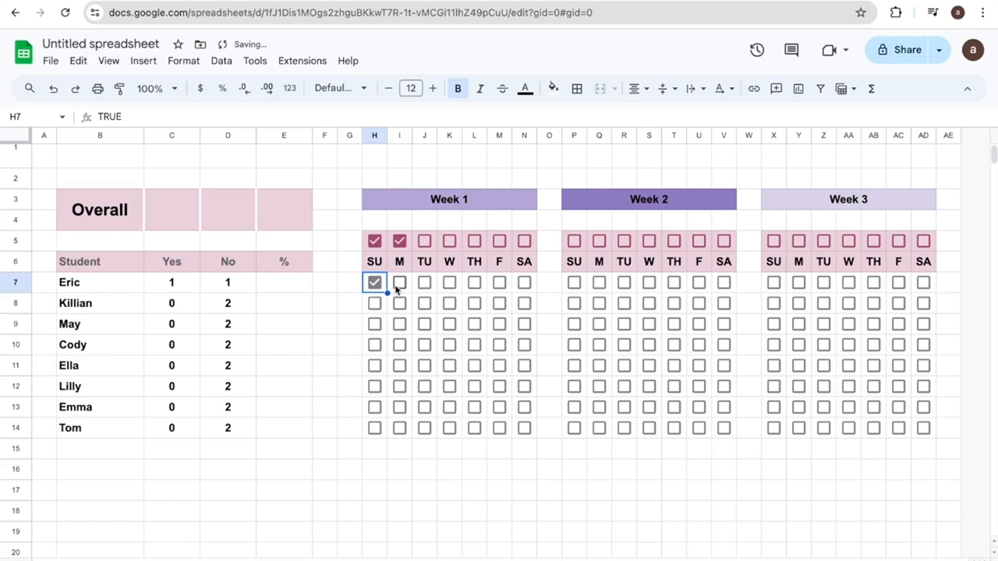
left_click(400, 283)
left_click(426, 283)
left_click(375, 303)
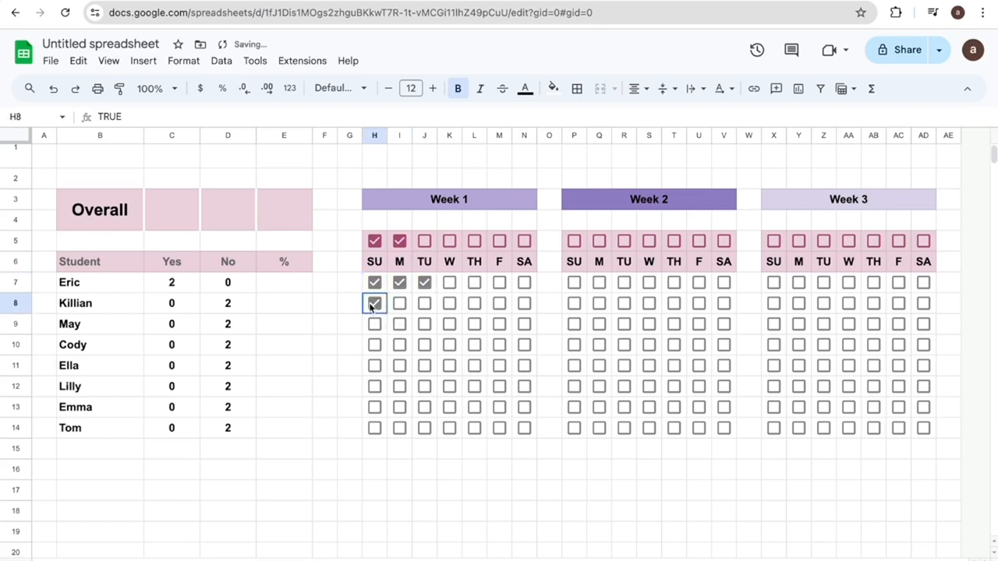
left_click(400, 303)
Tick the Week 1 student checkboxes I9, I10, I11, J11, H12 and I12
left_click(400, 323)
left_click(400, 345)
left_click(400, 365)
left_click(424, 365)
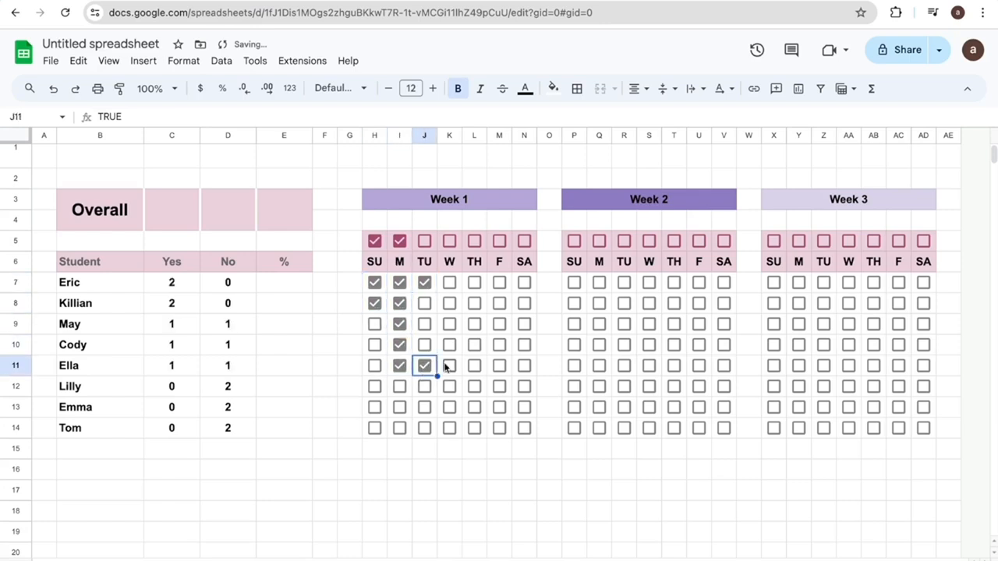
left_click(375, 386)
left_click(399, 386)
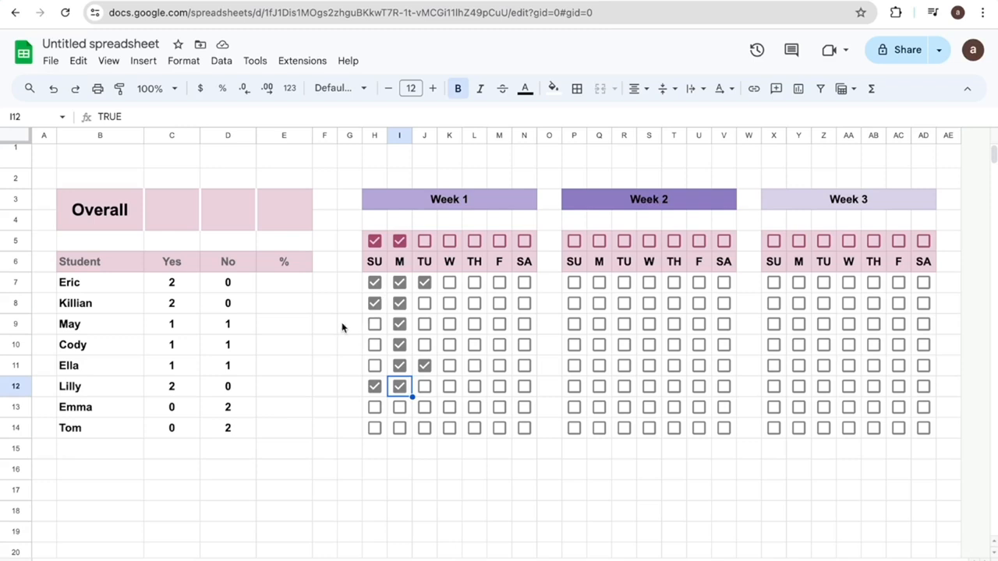
Start an IF formula in E7 with the condition C7+D7=0 and 0 as the value if true
left_click(288, 286)
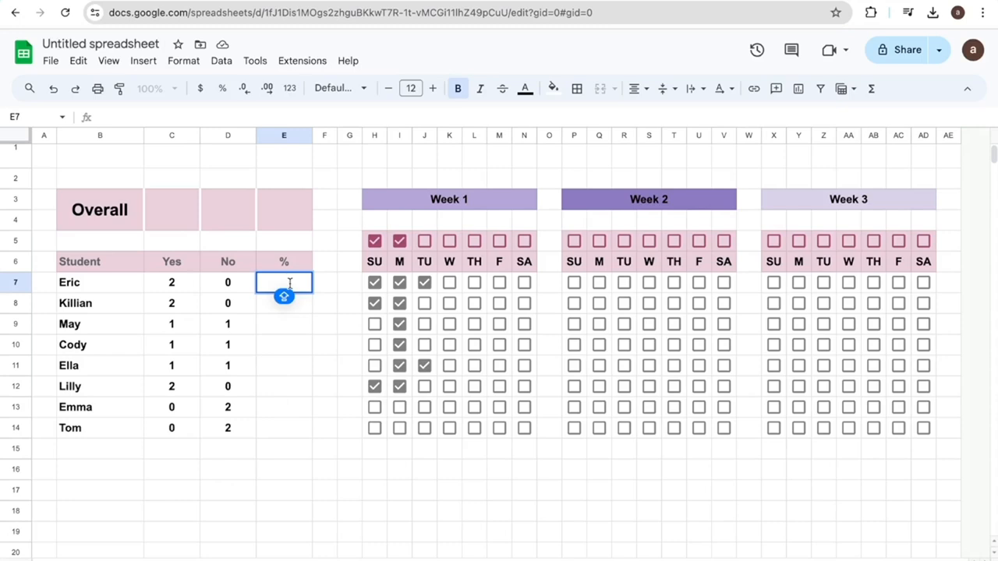
type("=IF")
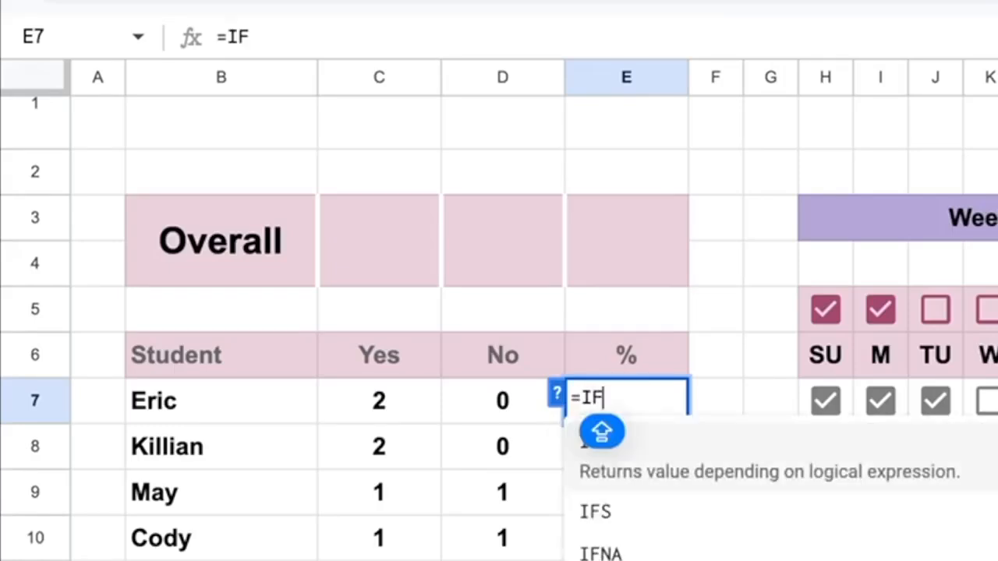
type("(")
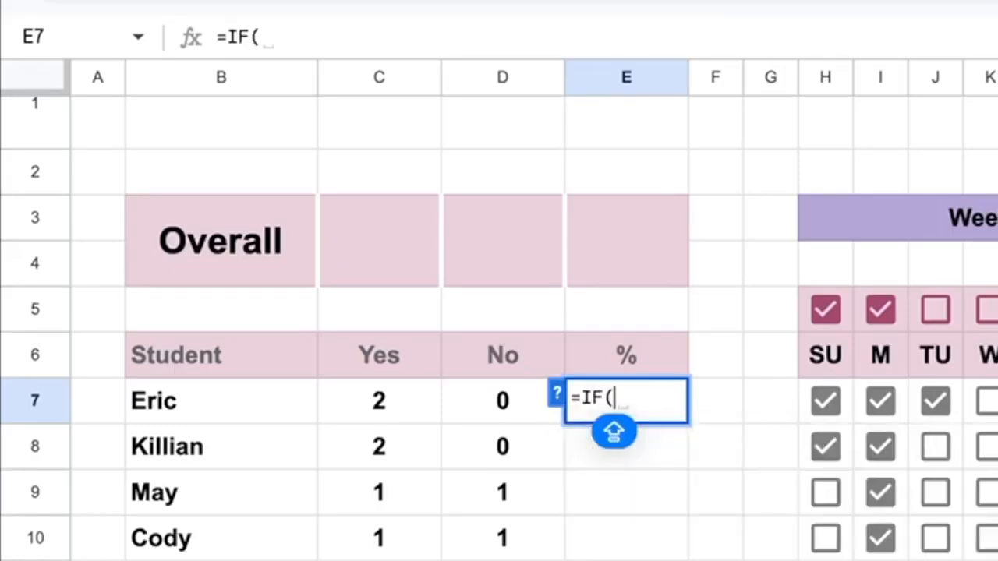
type("C7+")
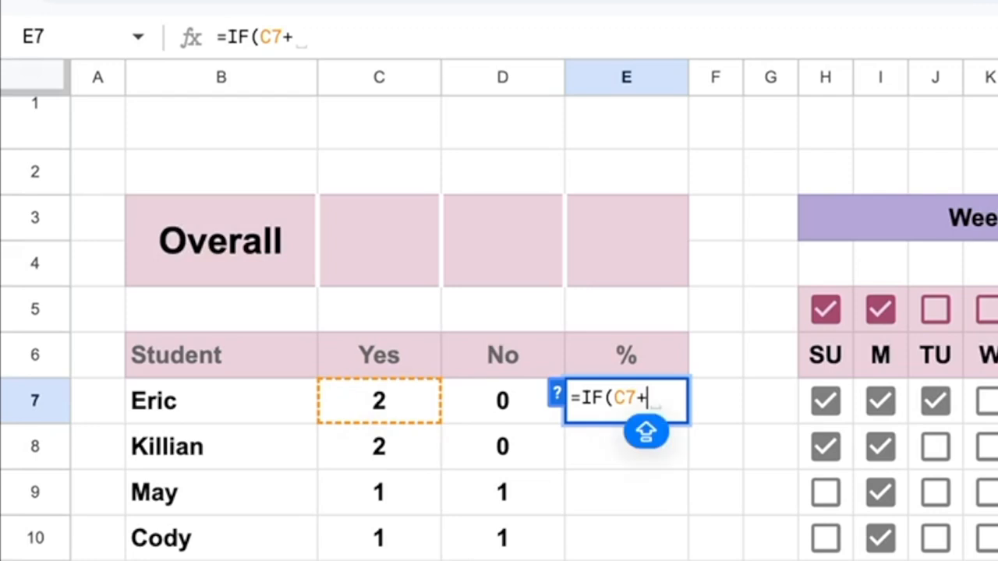
type("D7=0")
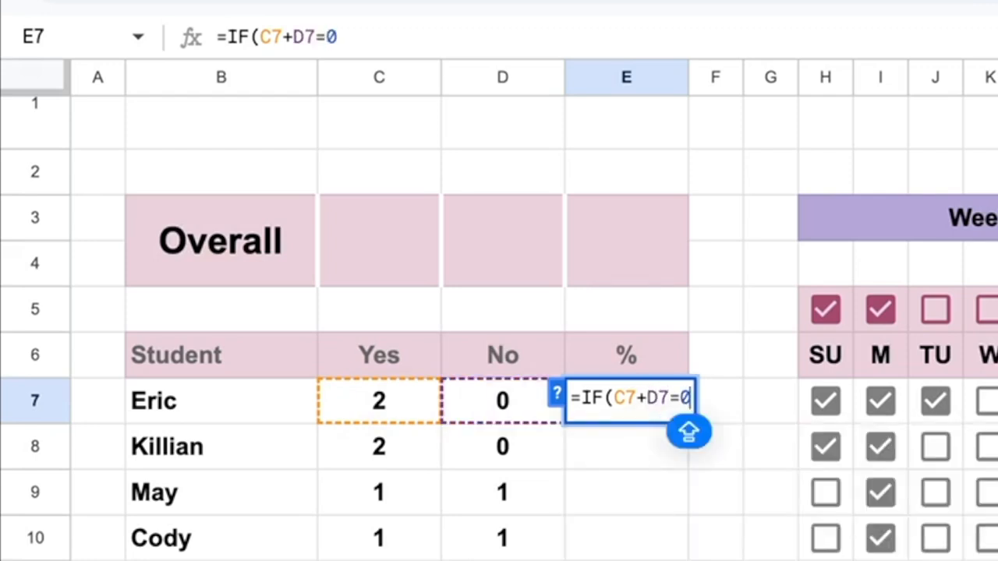
type(",0")
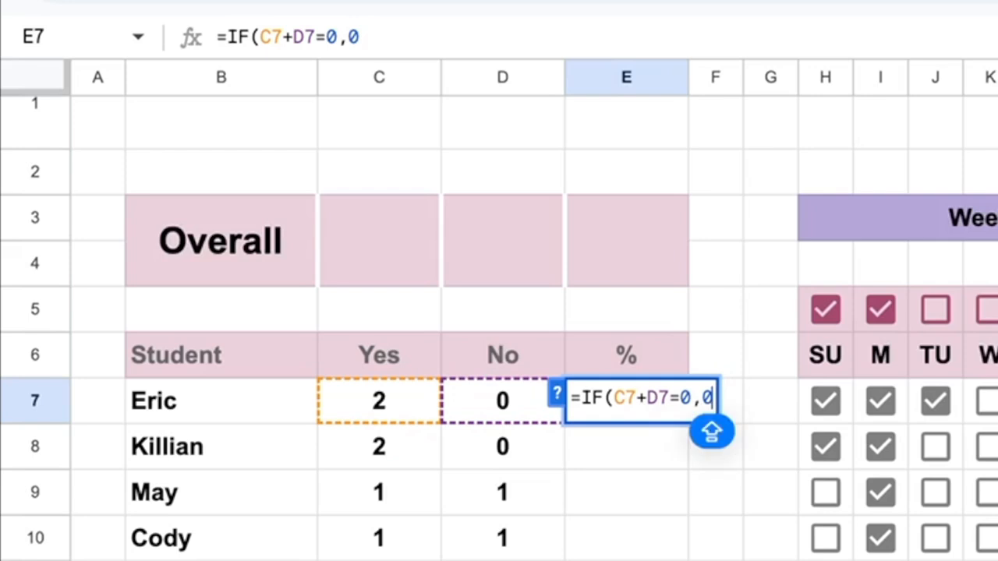
Complete the E7 formula with C7/(C7+D7) as the value if false, giving =IF(C7+D7=0,0,C7/(C7+D7))
type(",C")
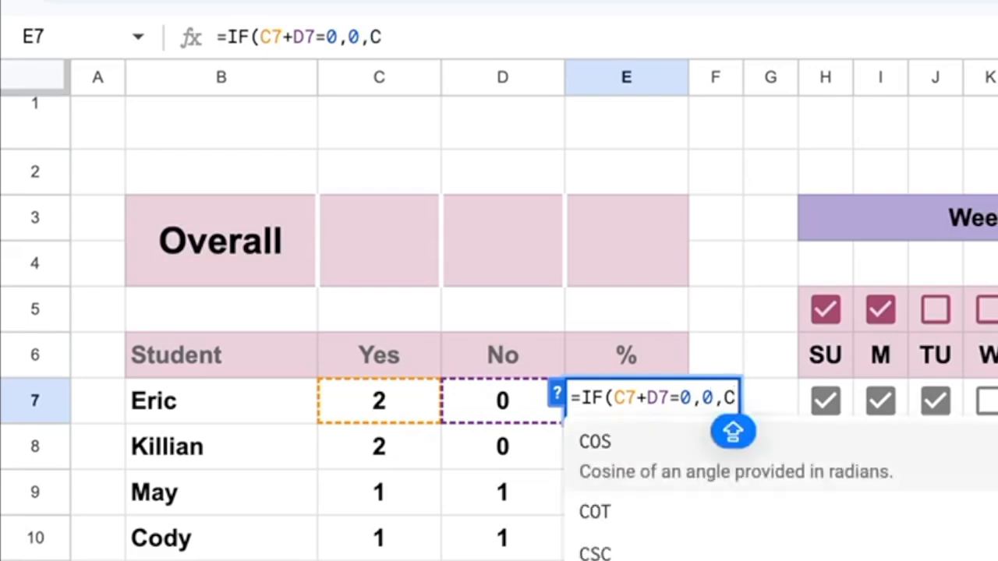
type("7/(")
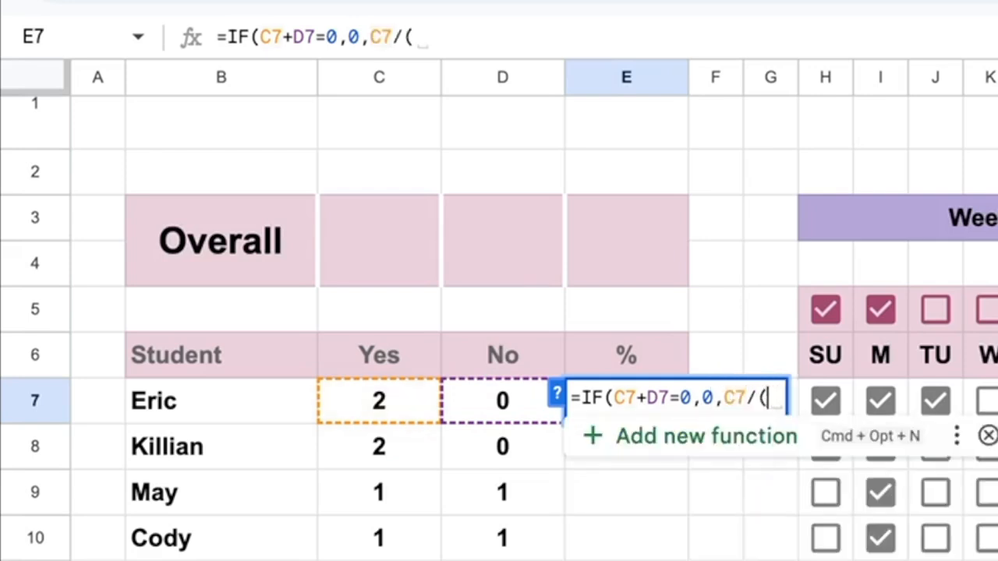
type("C7+D")
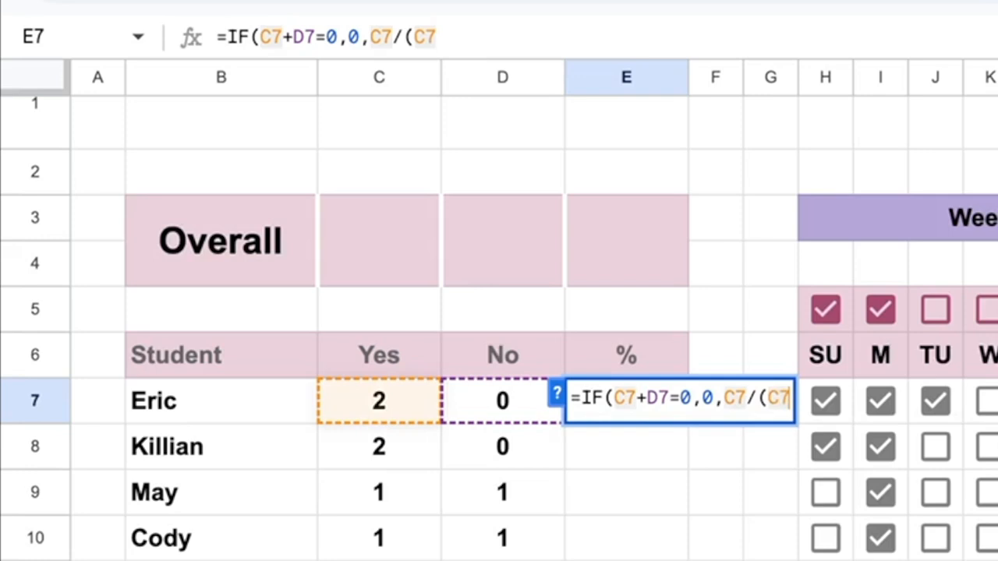
type("7")
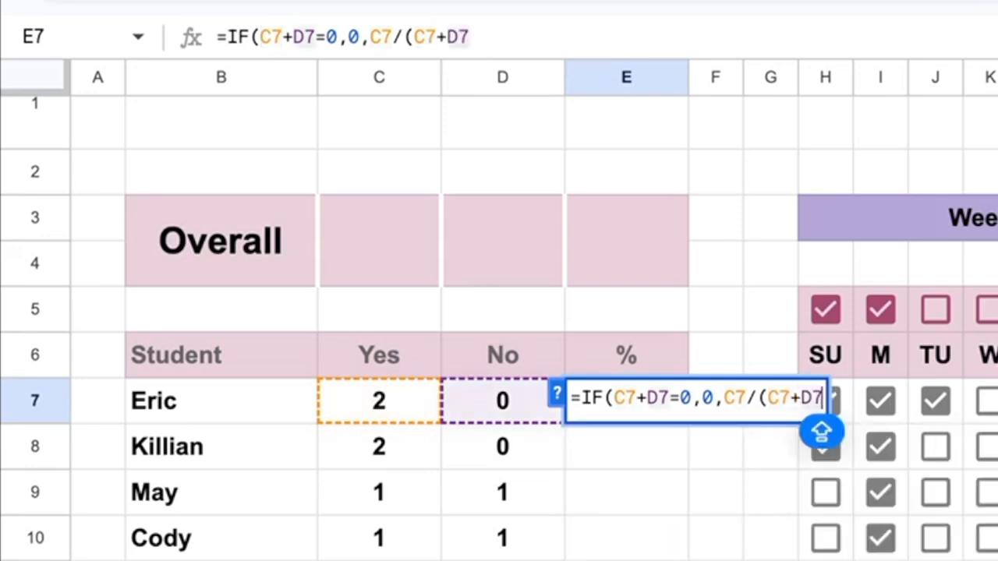
type(")")
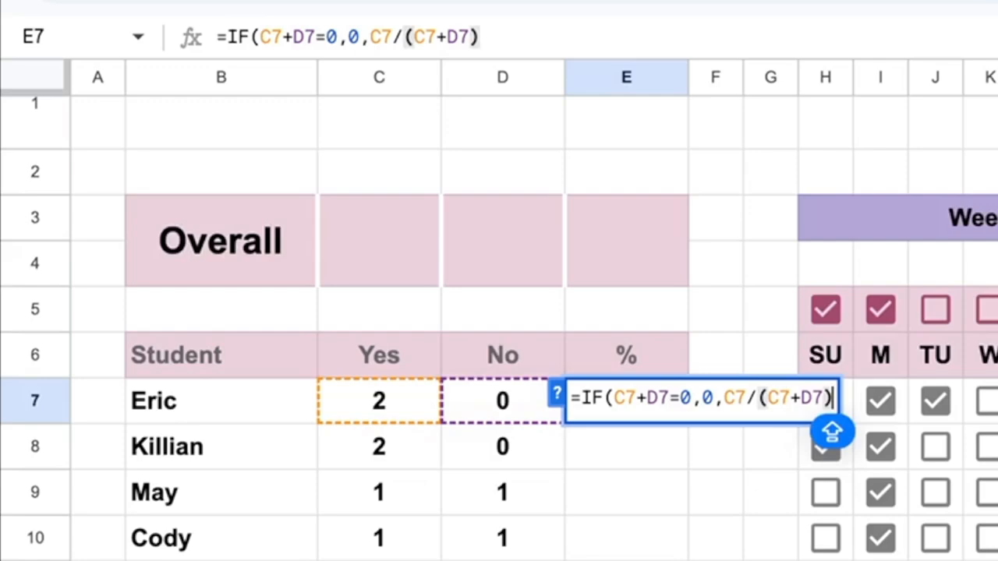
type(")")
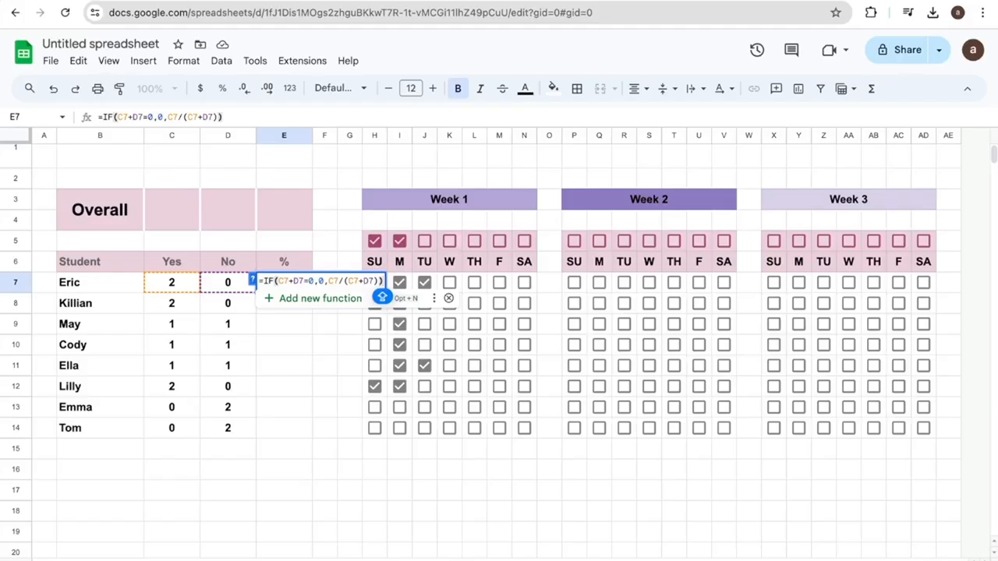
key("Return")
Format E7 as a percentage and fill its formula down to E14
triple_click(293, 284)
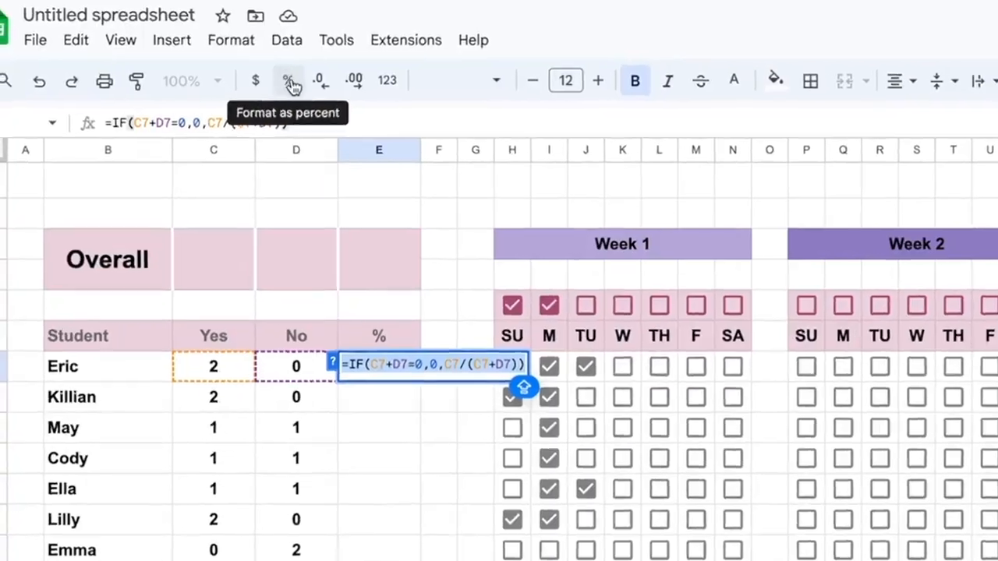
left_click(290, 85)
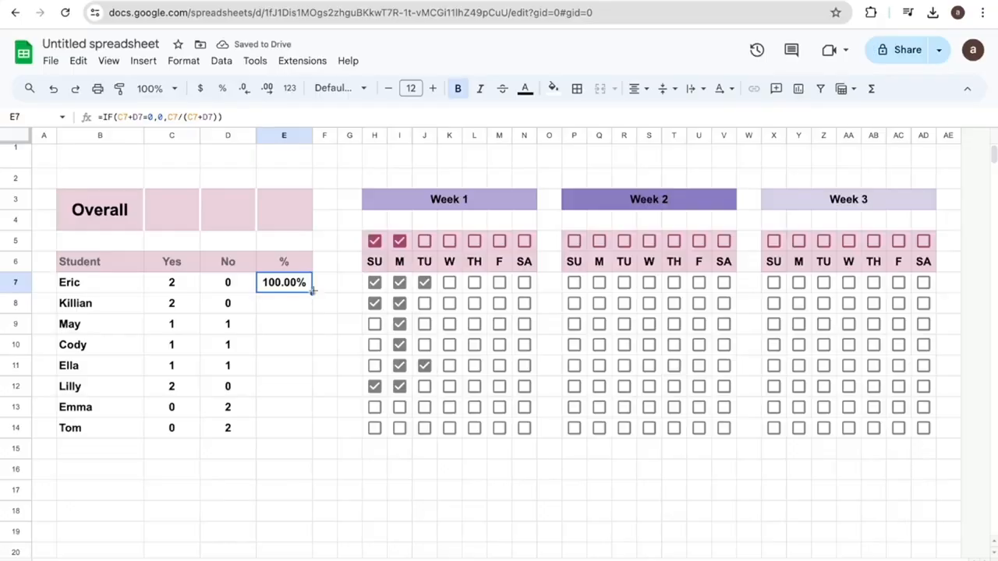
left_click_drag(312, 290, 300, 433)
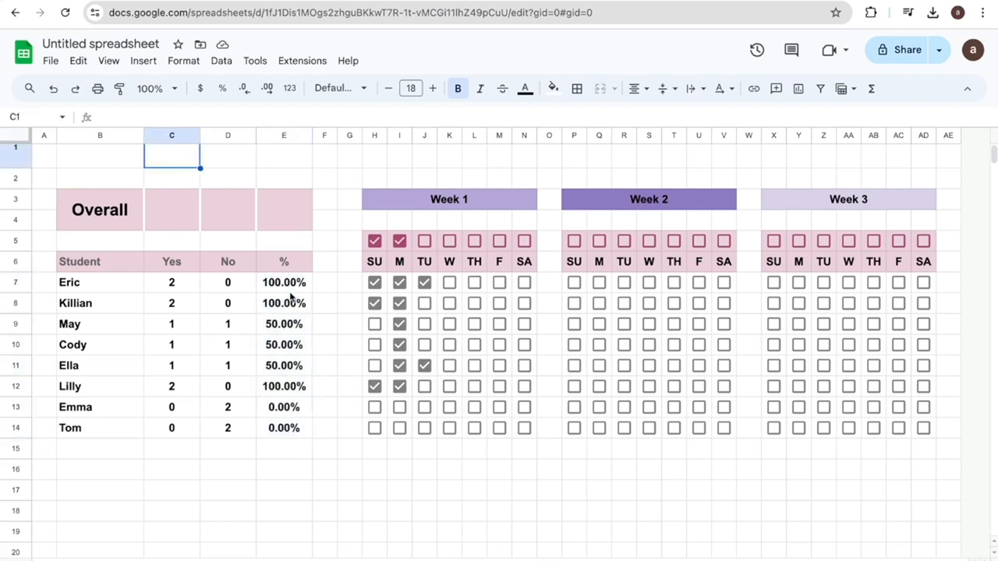
Enter =SUM(C7:C) in the Overall header's Yes cell C3 and fill it across to the No cell D3
left_click(165, 219)
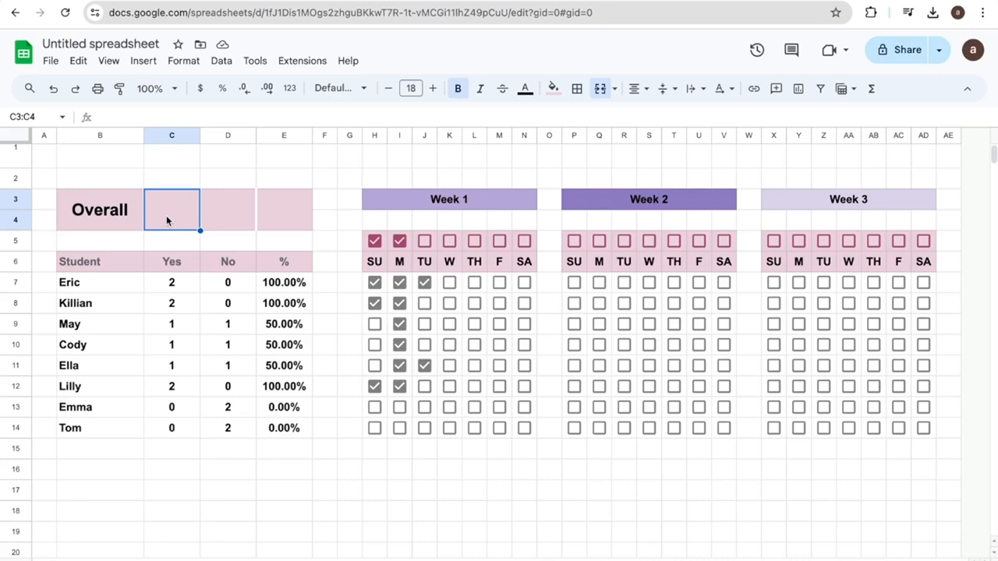
type("0")
key("BackSpace")
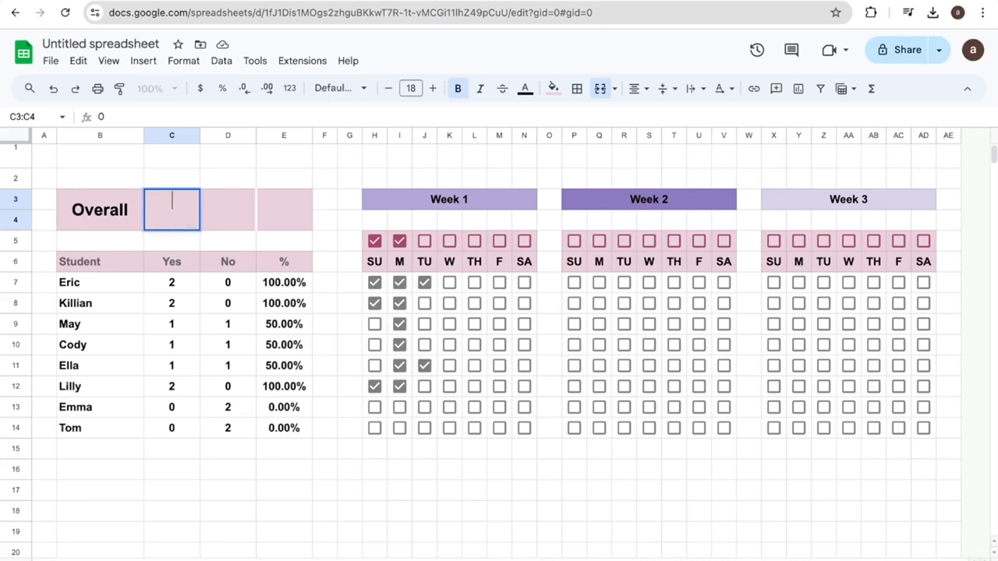
type("=SUM")
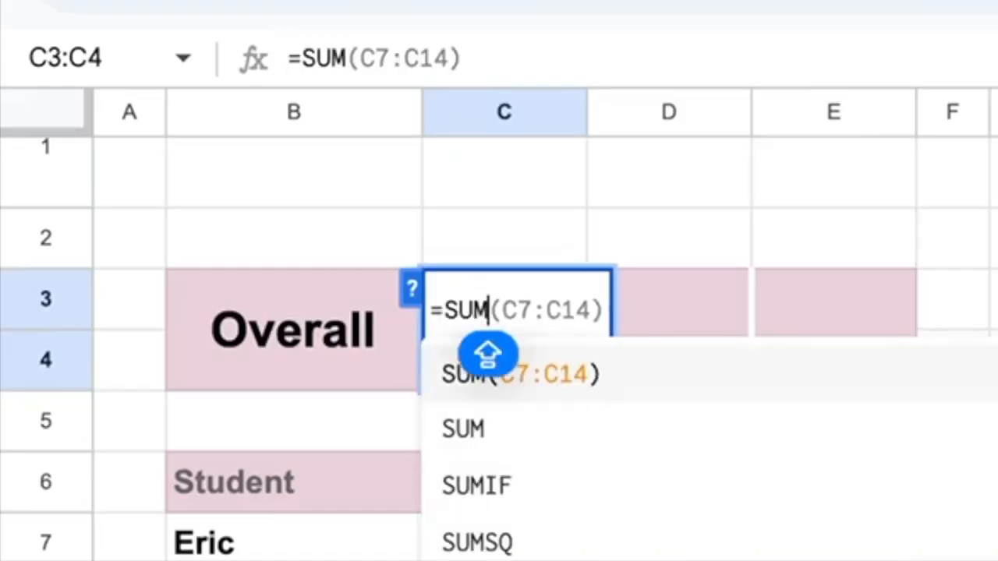
type("(C")
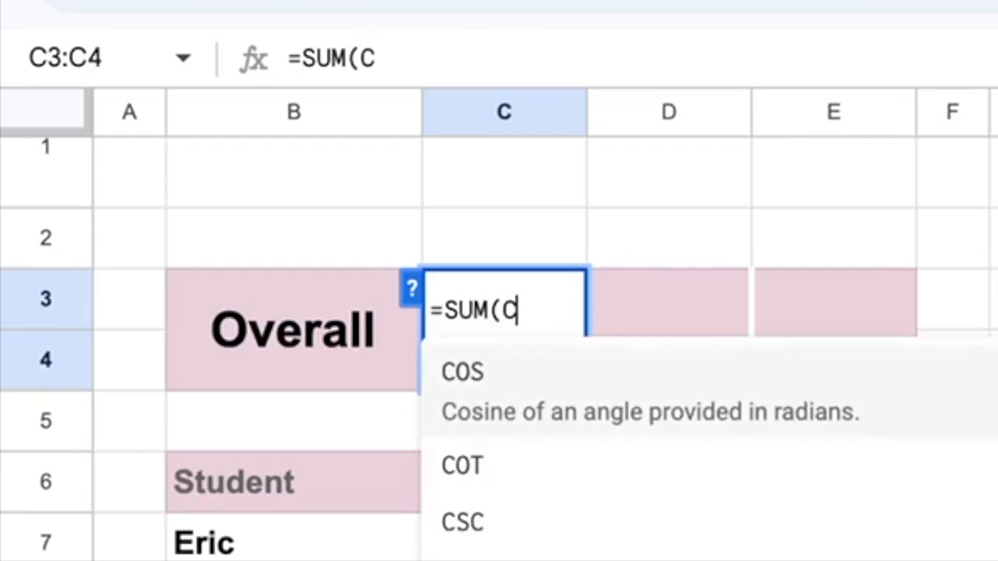
type("7:C")
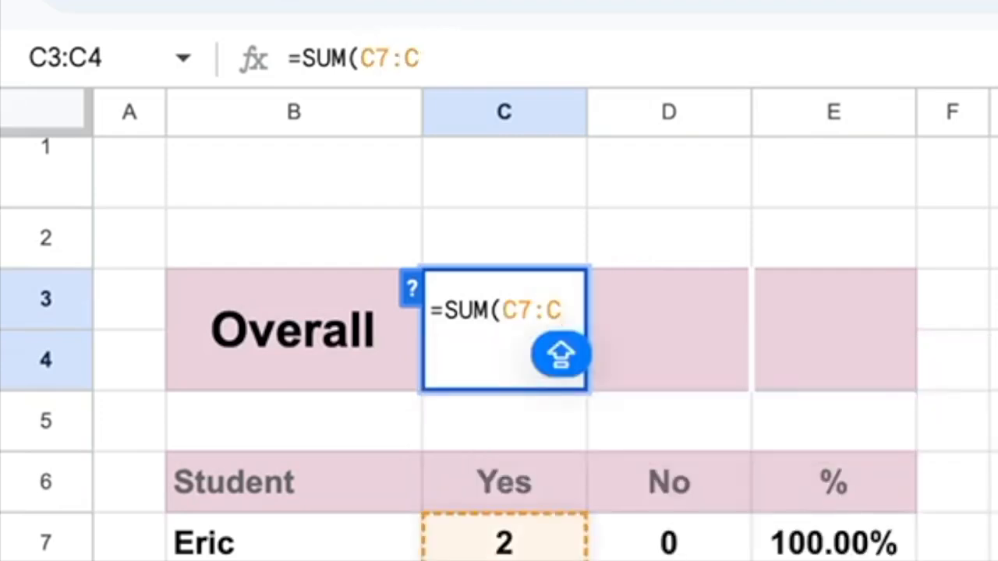
type(")")
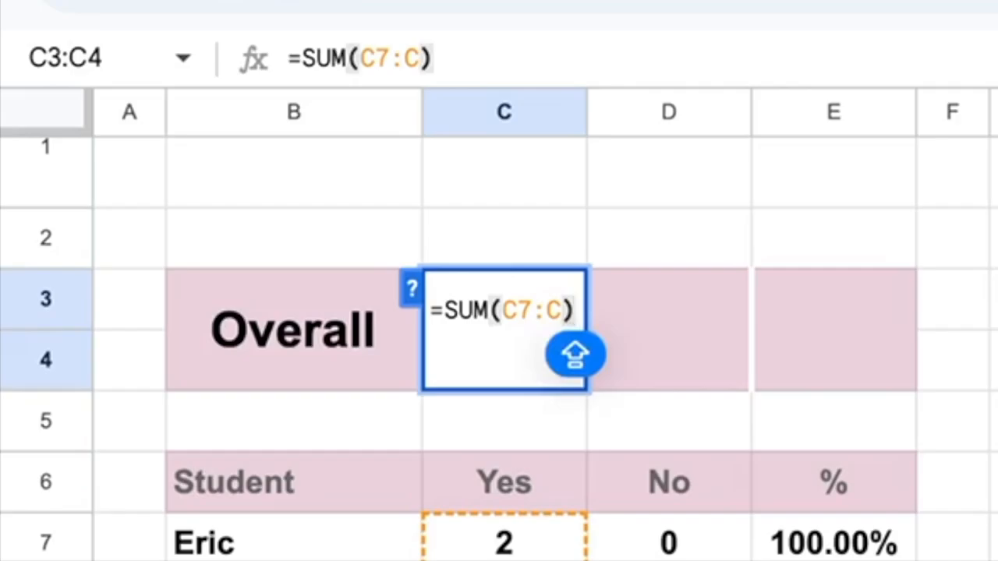
key("Return")
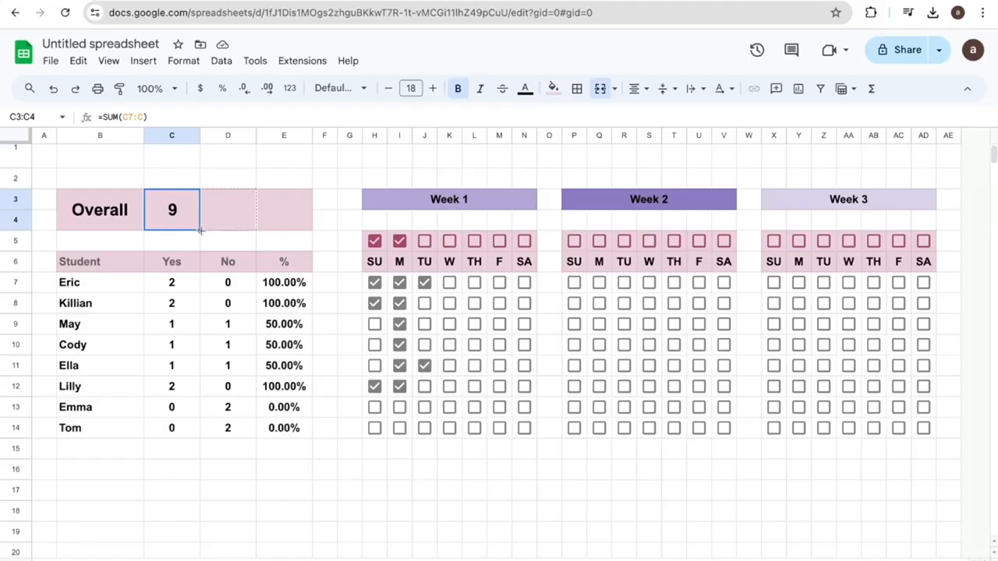
left_click_drag(200, 230, 225, 230)
left_click_drag(234, 230, 234, 230)
Enter =IFERROR(AVERAGE(E7:E),0) in the Overall header's % cell E3 and format it as a percentage
left_click(292, 211)
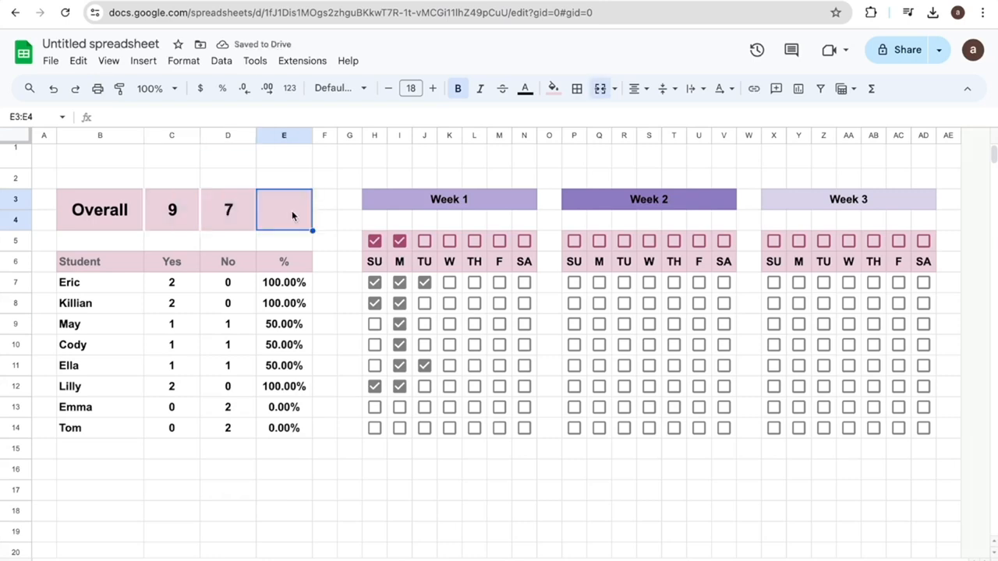
double_click(292, 211)
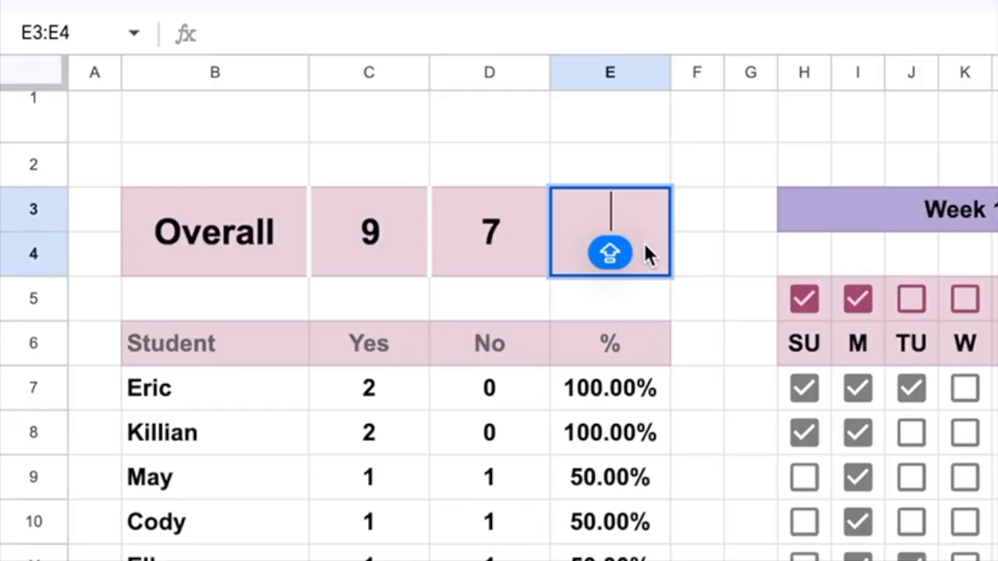
type("=IFERR")
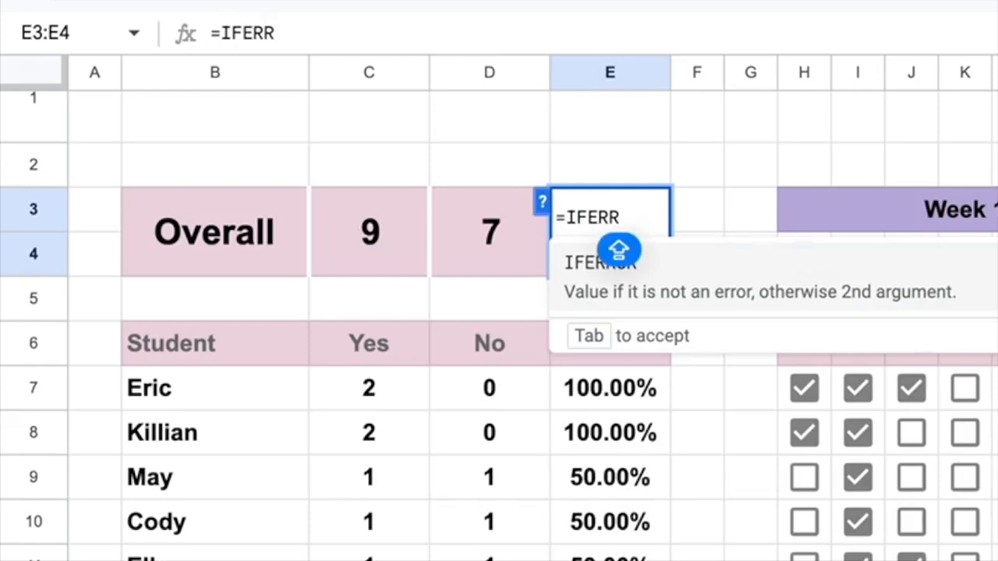
type("OR(")
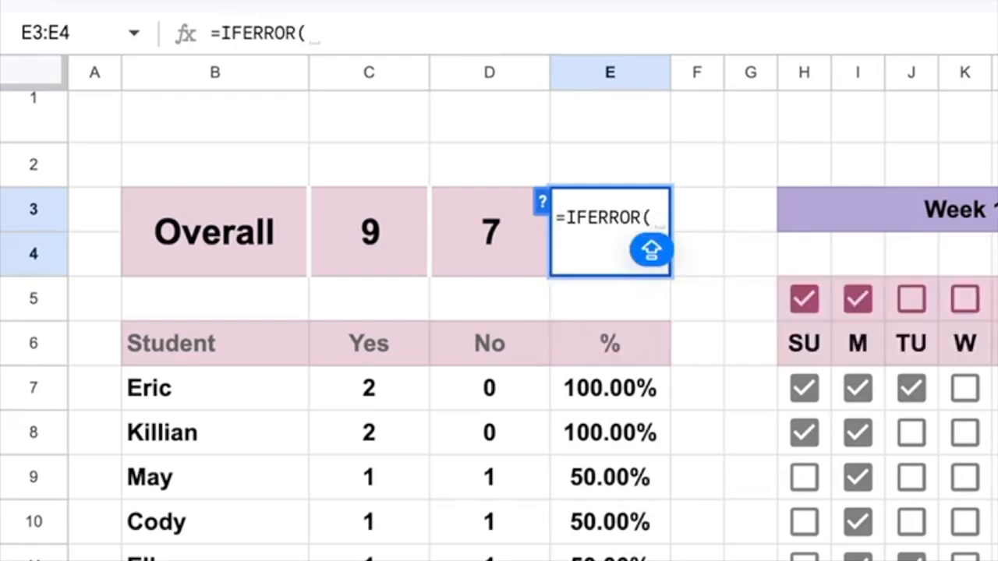
type("AVER")
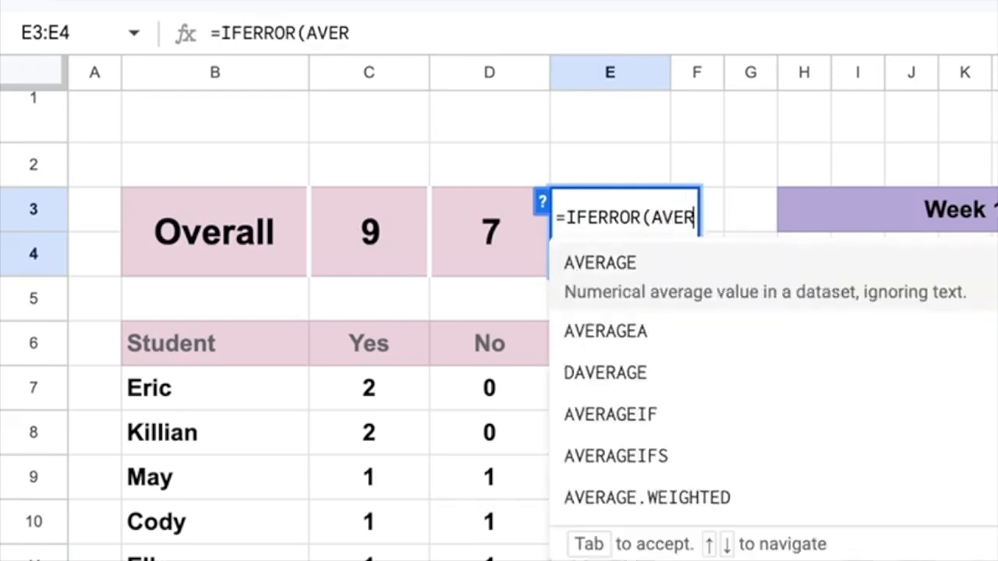
type("AGE(E")
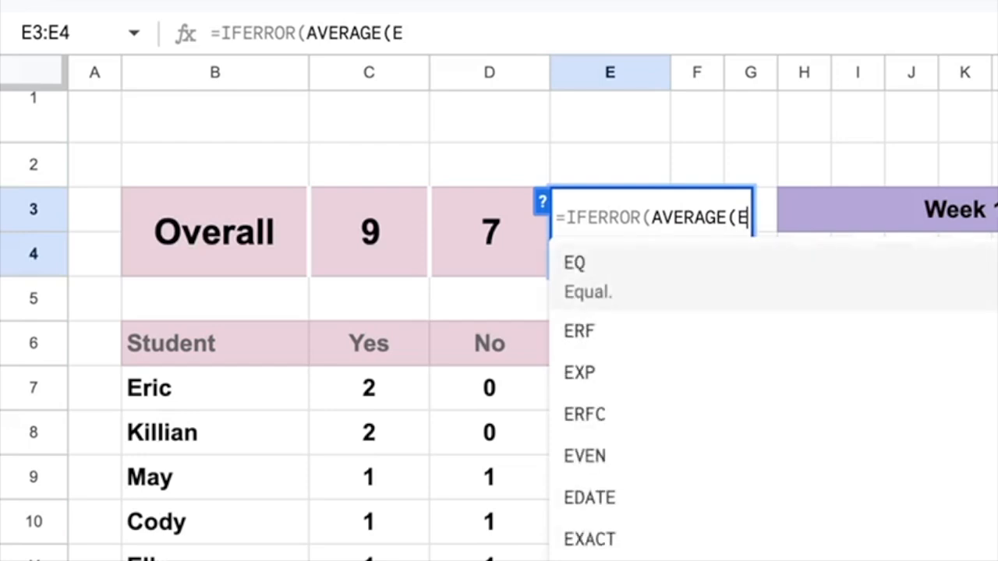
type("7:E)")
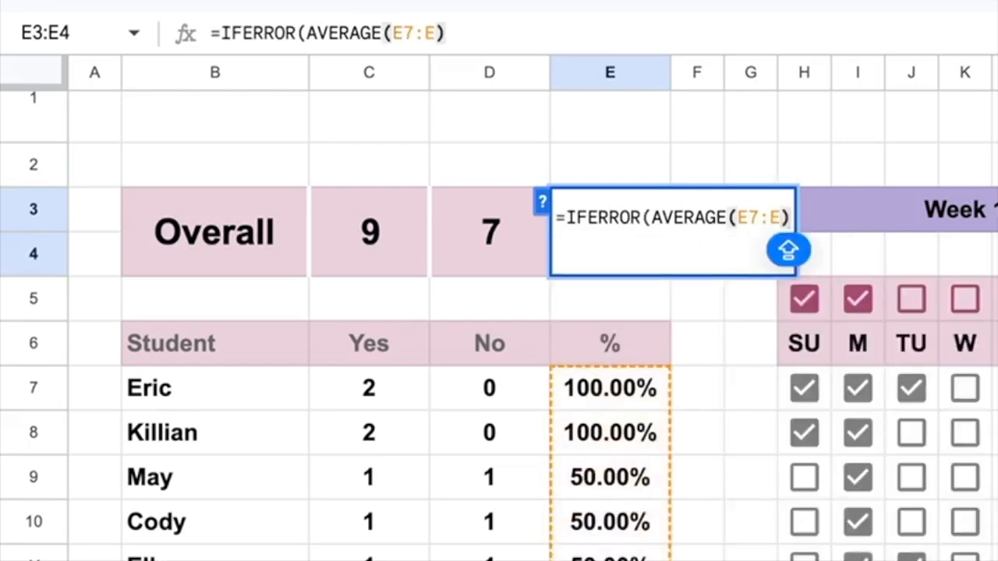
type(",")
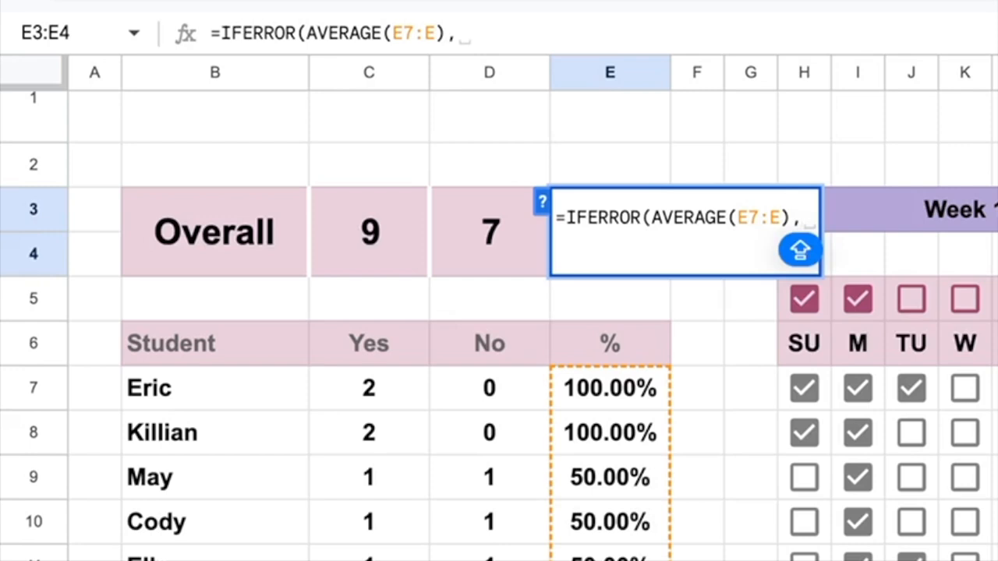
type("0)")
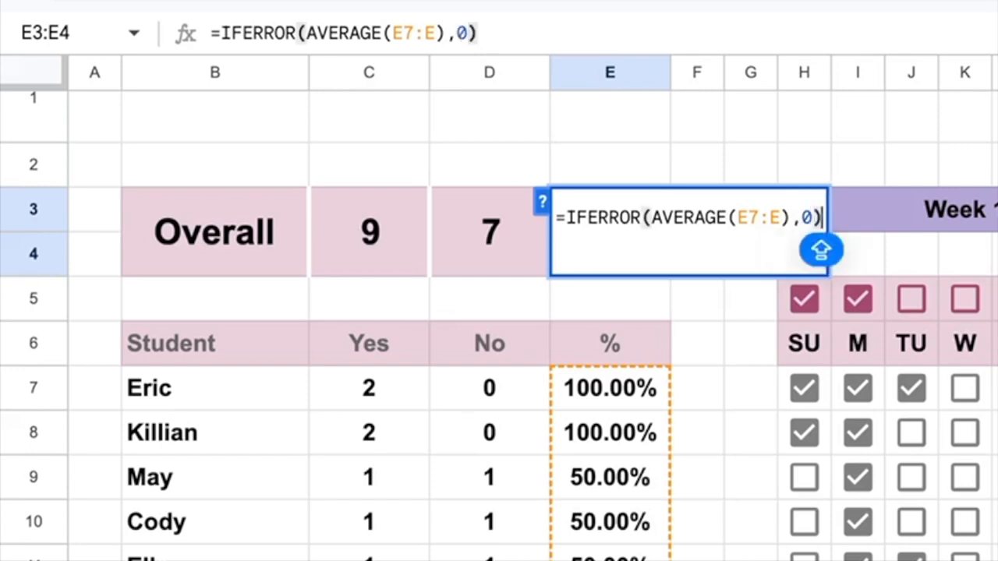
key("Return")
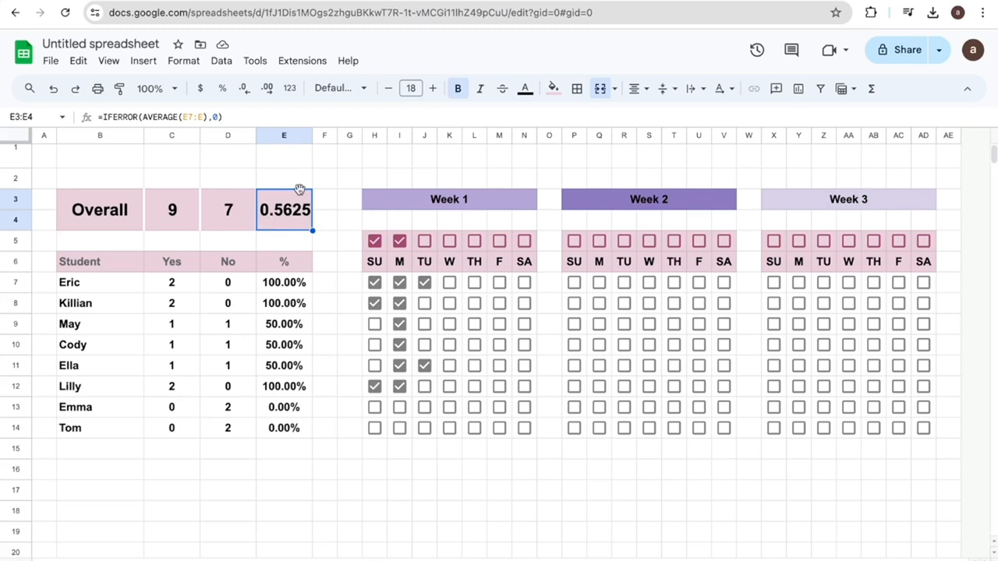
left_click(222, 90)
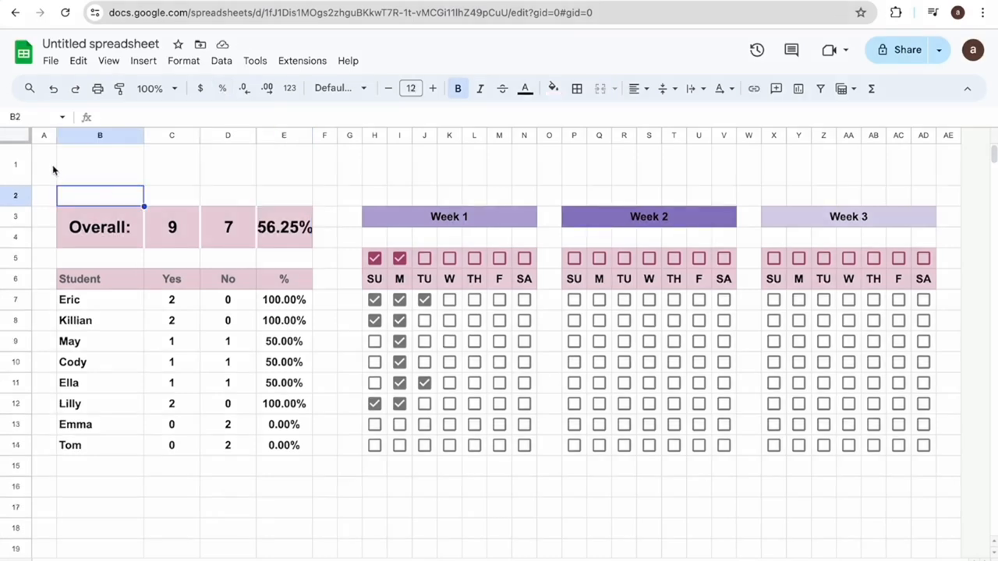
Fill the top row range A1:AE1 with purple as a title banner
left_click(52, 164)
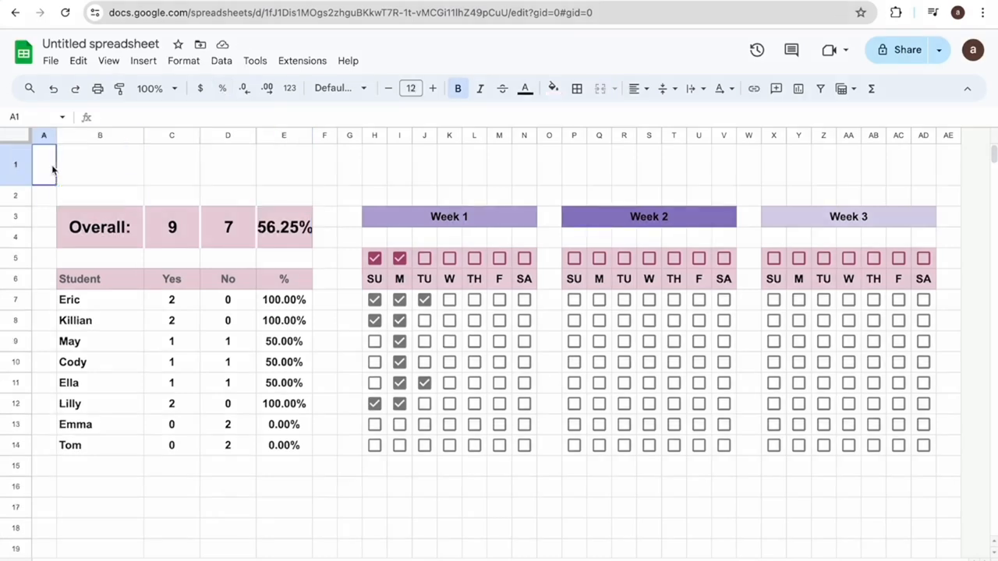
left_click_drag(44, 171, 942, 178)
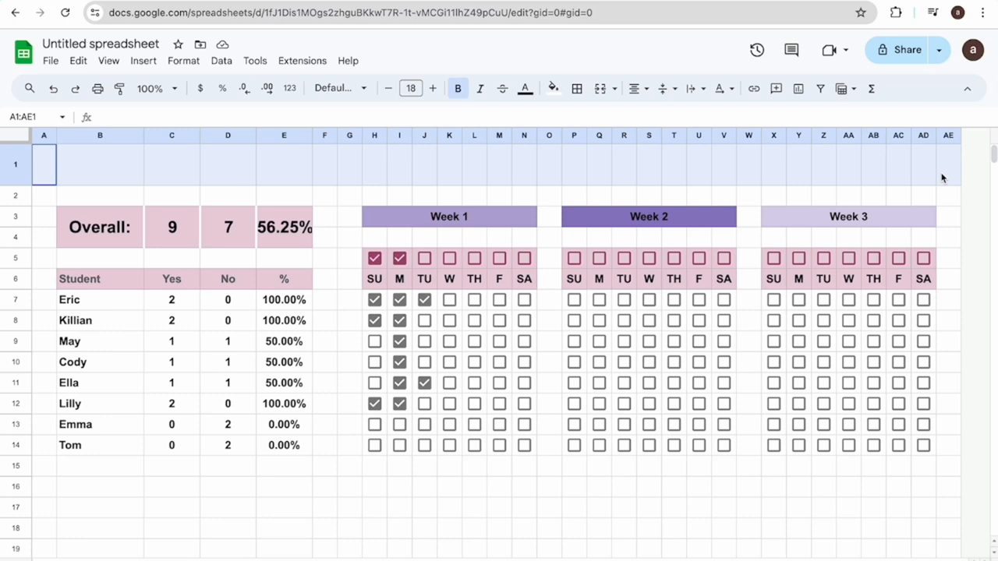
left_click(554, 88)
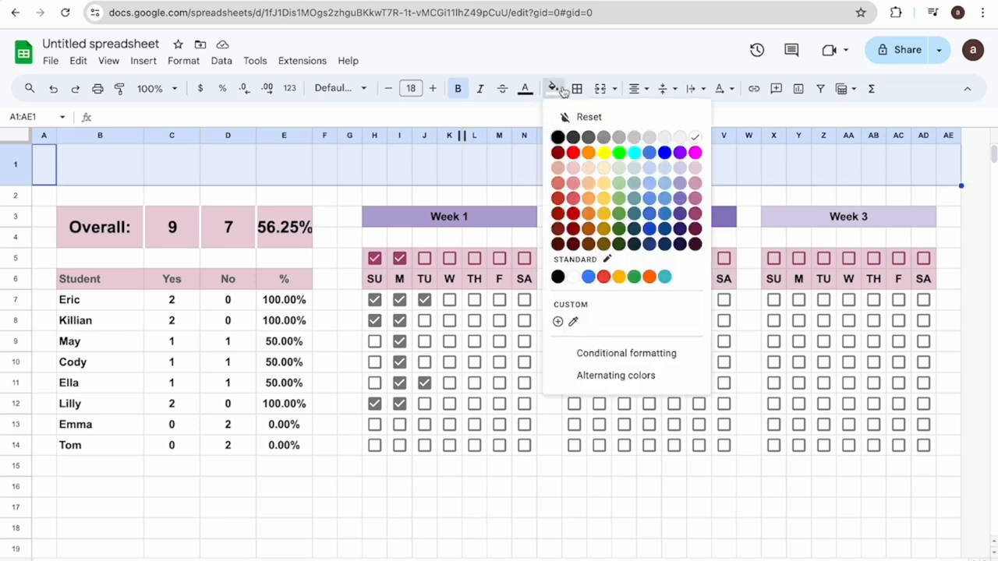
left_click(680, 182)
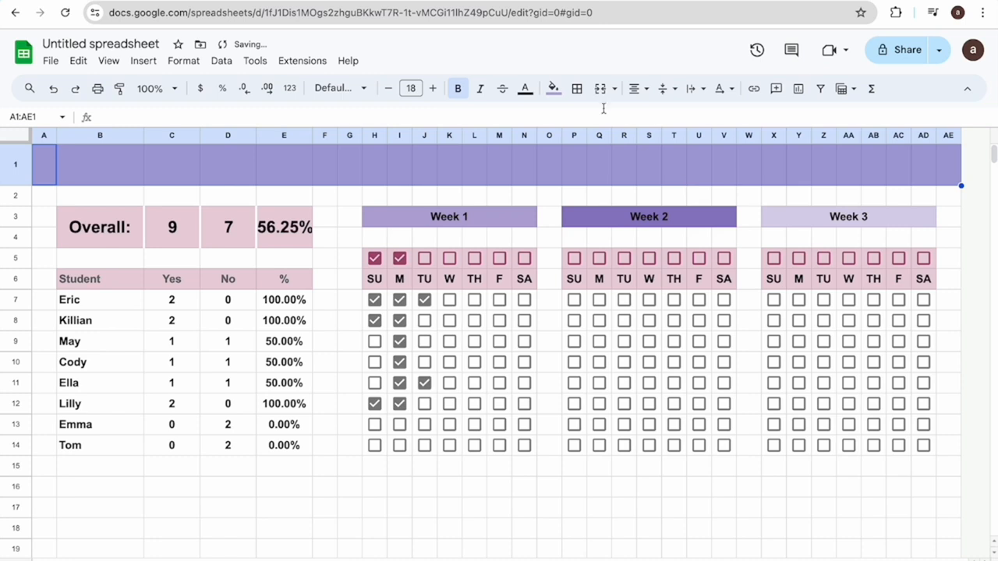
Enter the title "Attendance Tracker" in cell B1 of the purple banner
left_click(112, 174)
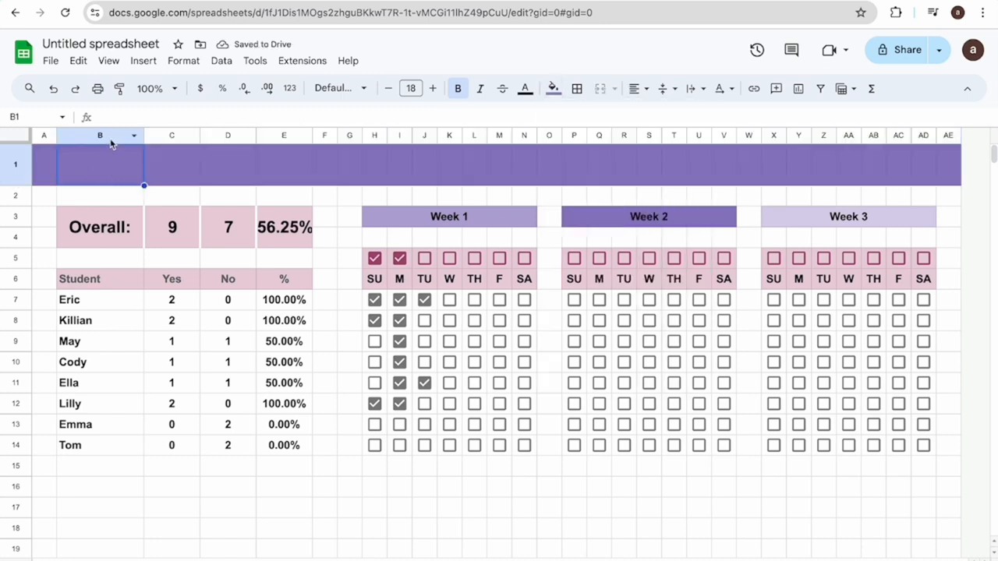
double_click(93, 168)
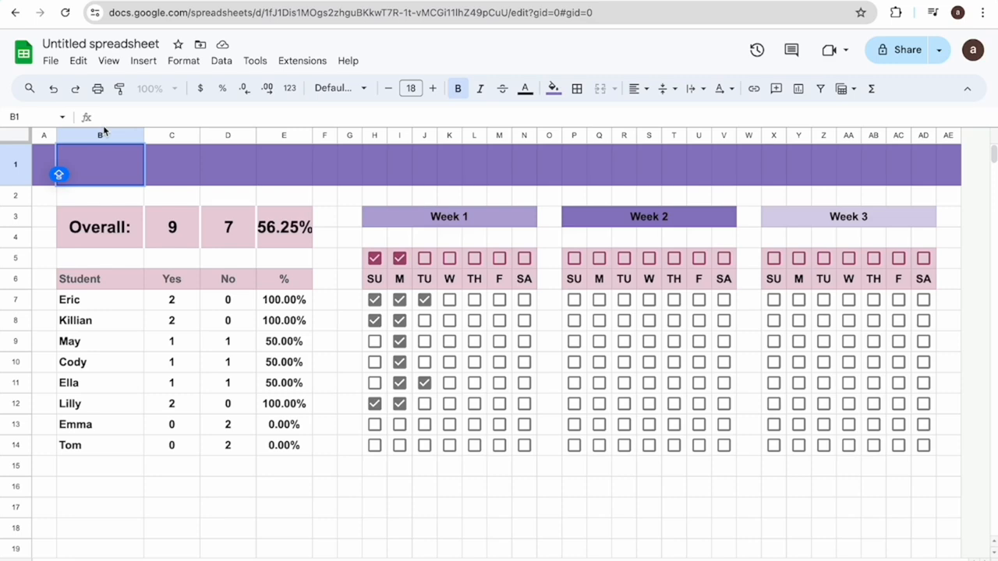
type("Attendance Tracker")
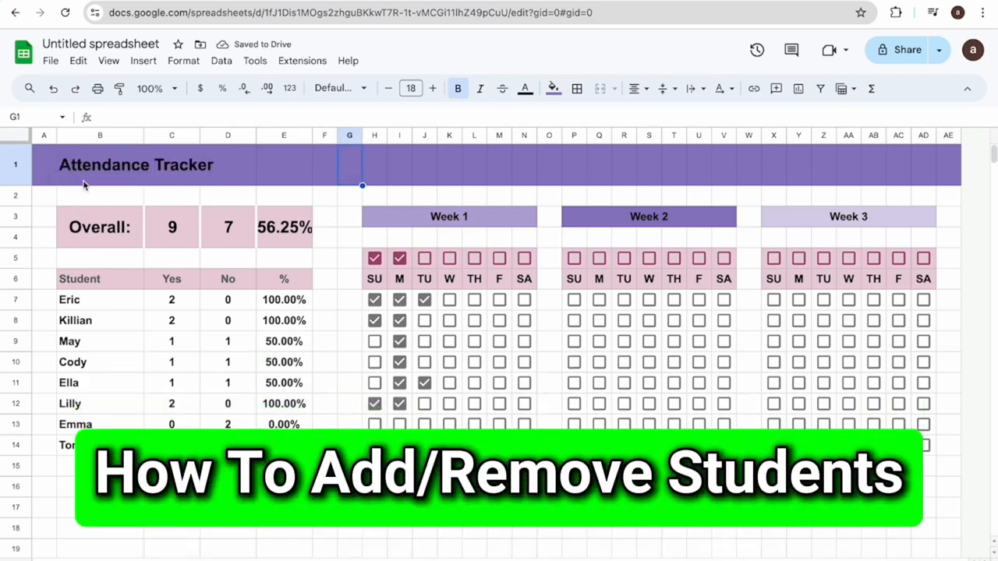
Hide the sheet's gridlines
left_click(108, 61)
mouse_move(109, 85)
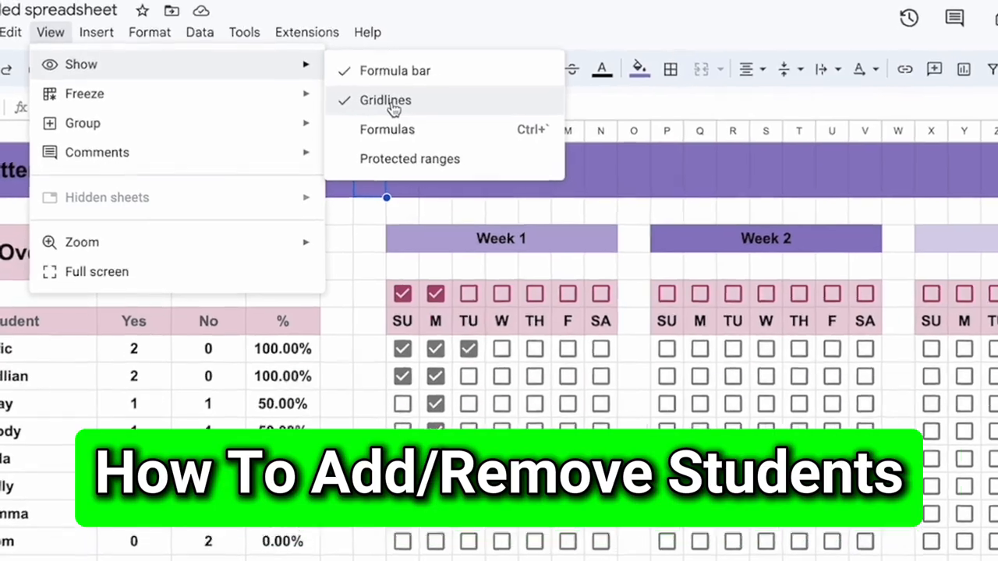
left_click(392, 105)
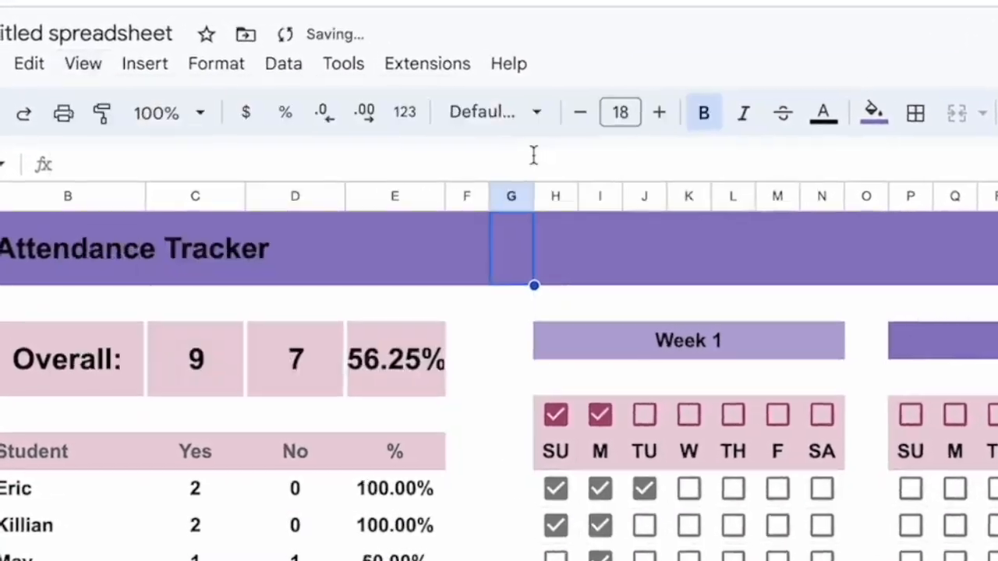
Add "New student" in B15 and fill the Yes, No and % formulas from C14:E14 down to row 15
left_click(83, 466)
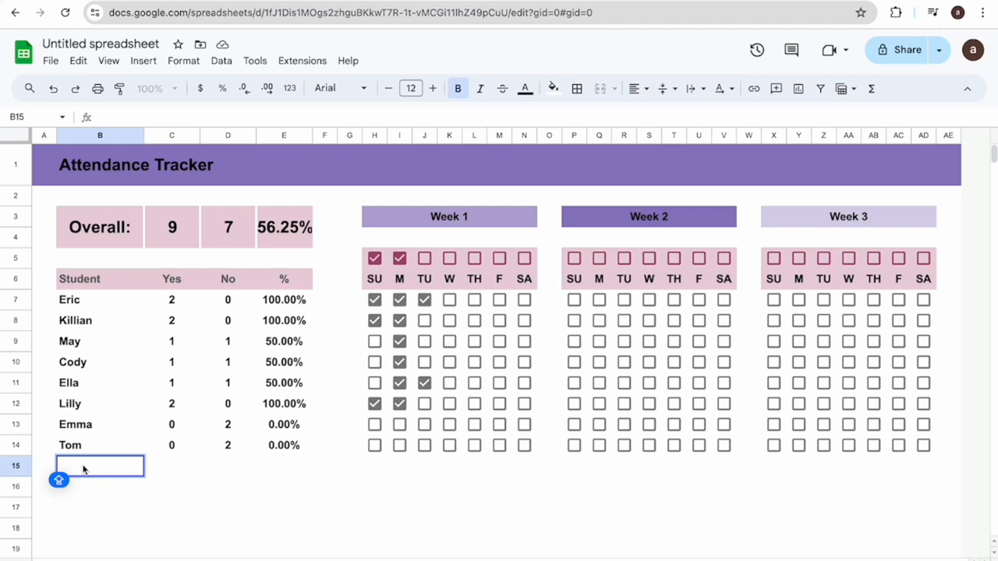
type("New ")
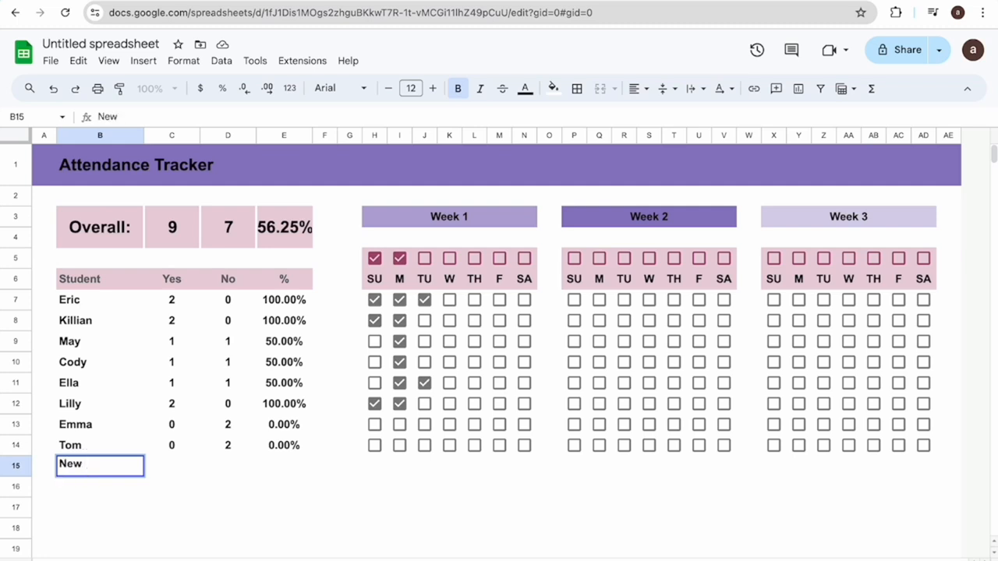
type("student")
left_click_drag(172, 445, 315, 473)
left_click(348, 466)
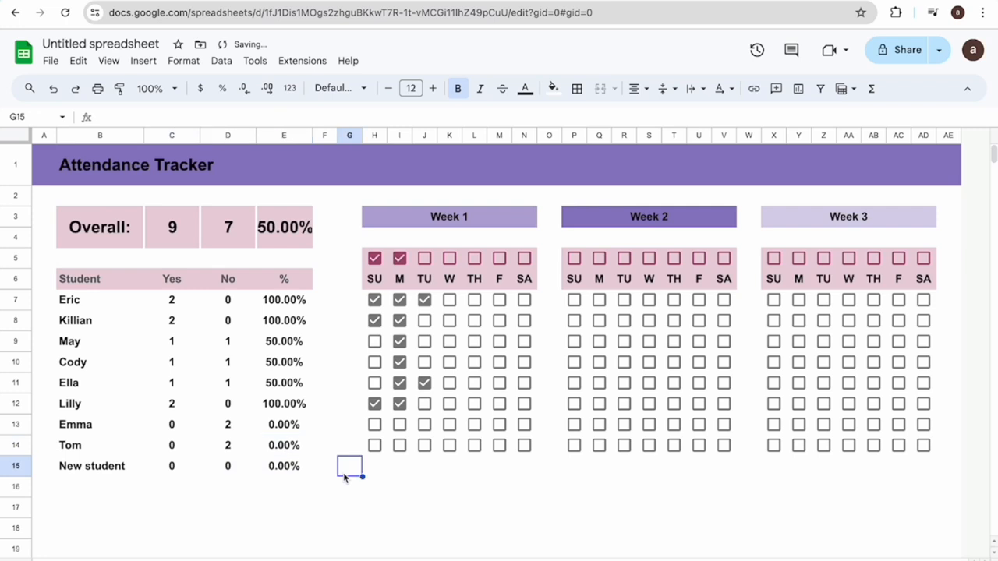
Extend the three weeks of checkboxes in H14:AD14 down to row 15, with H14 and H15 ticked
left_click(359, 443)
left_click_drag(359, 443, 936, 472)
left_click(377, 469)
left_click(374, 446)
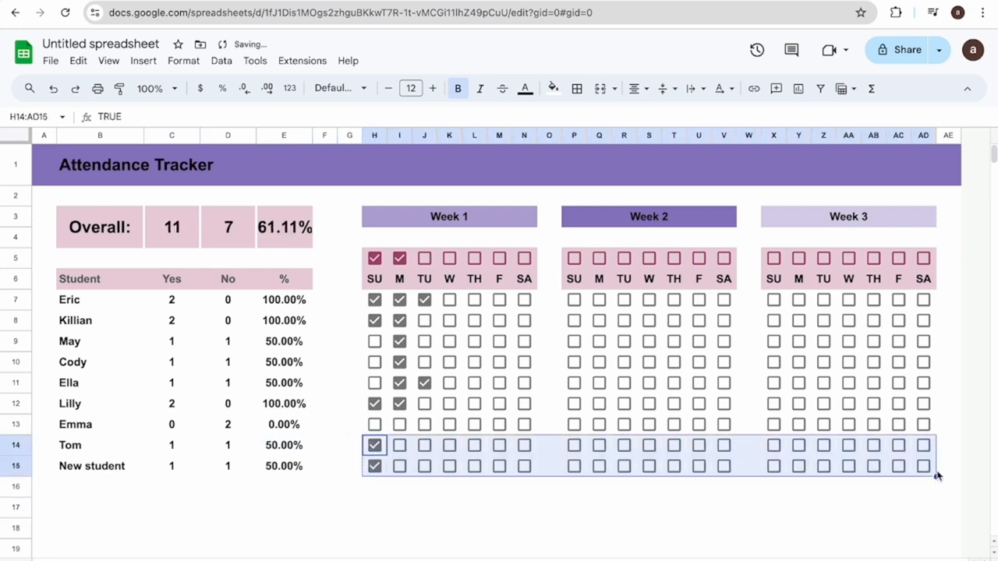
left_click(884, 529)
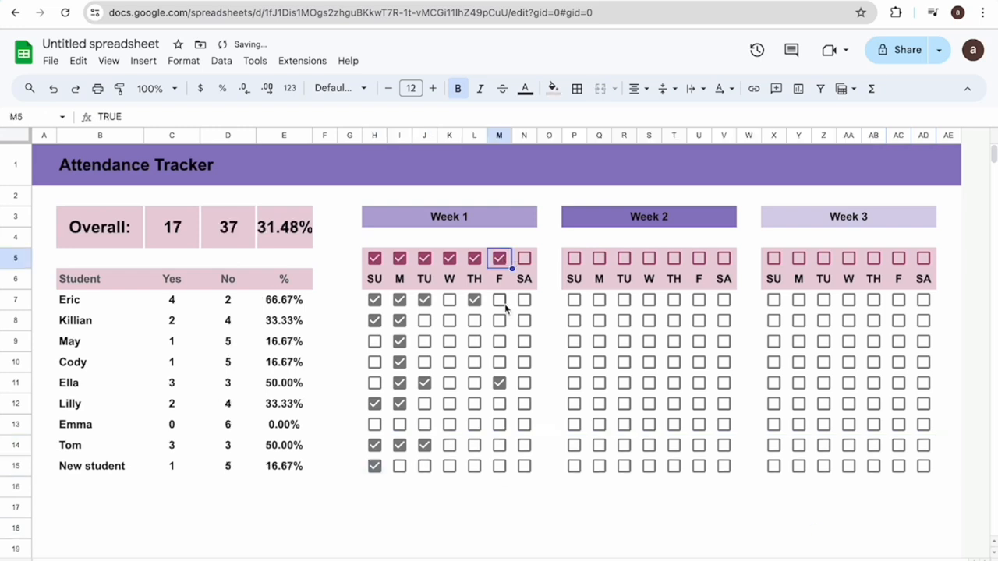
Tick the Week 1 Friday checkboxes M7 and M8, the Saturday header checkbox N5, and the Saturday checkboxes N7, N8, N9, N10 and N12
left_click(499, 299)
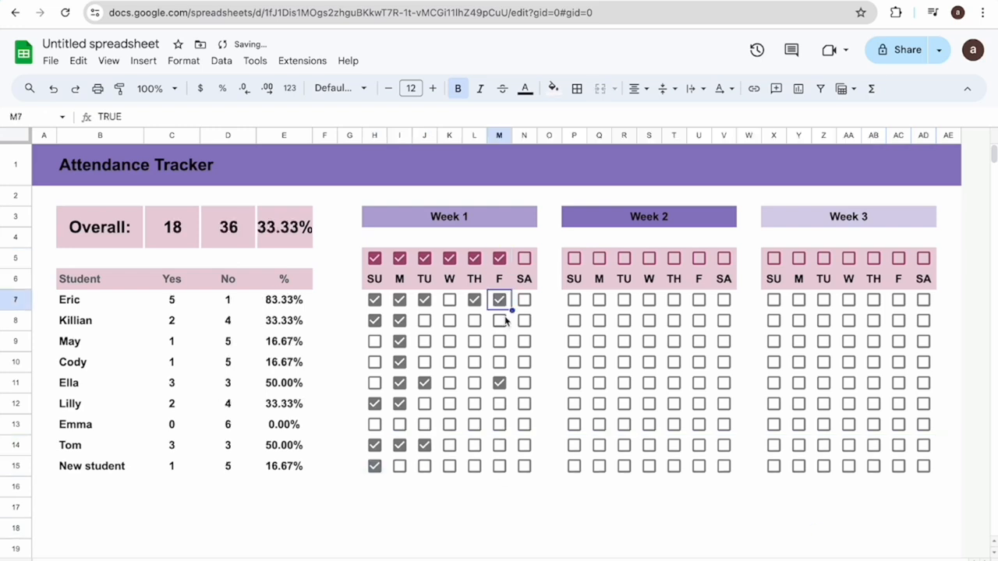
left_click(499, 321)
left_click(524, 258)
left_click(524, 299)
left_click(524, 321)
left_click(524, 342)
left_click(524, 362)
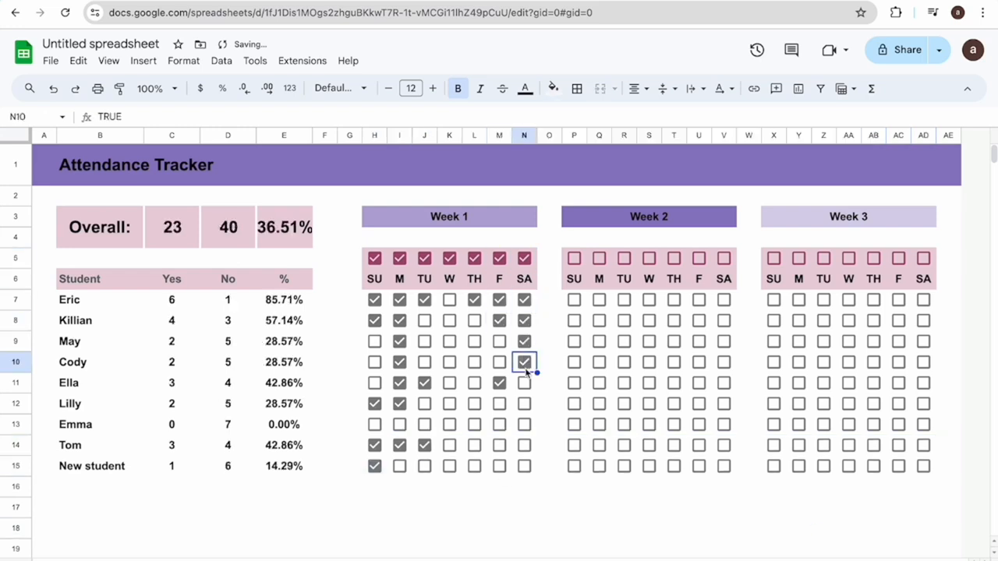
left_click(527, 392)
left_click(525, 404)
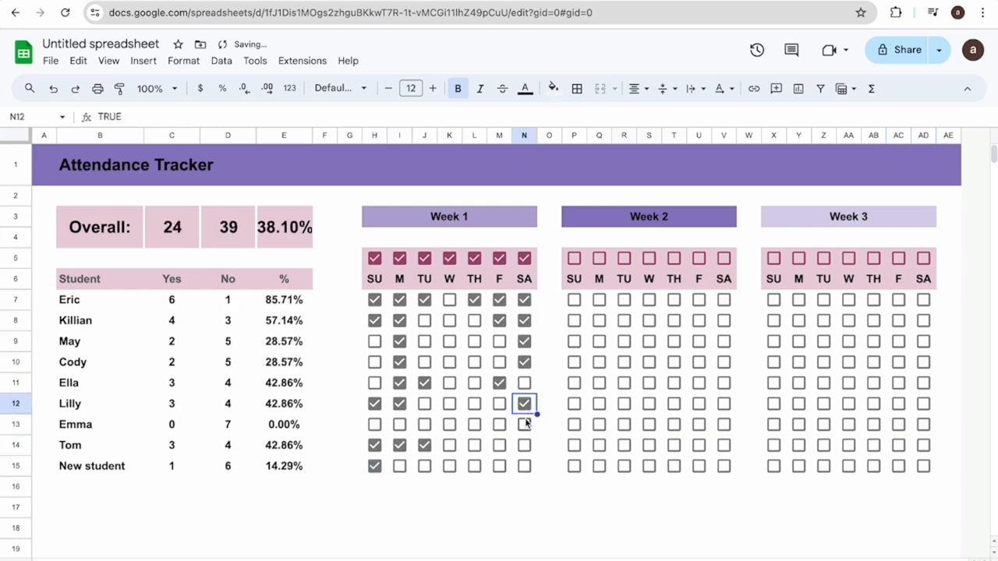